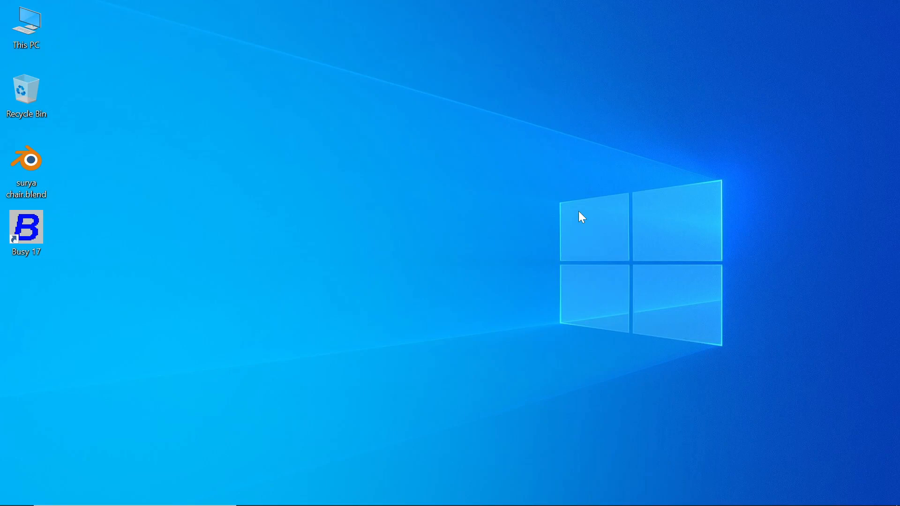
# Switch to the Excel window showing marks sheet.xlsx.
pyautogui.hotkey('alt', 'Tab')
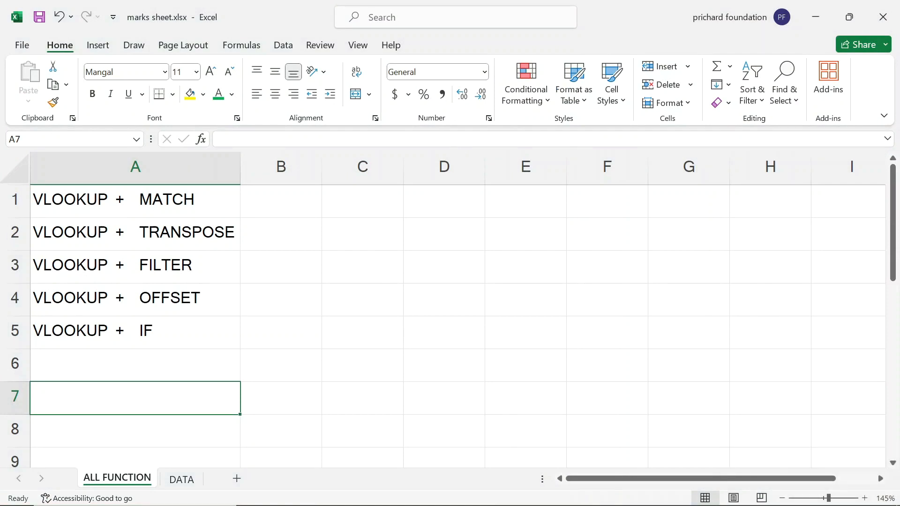
# Select the VLOOKUP + MATCH entry in A1, then show the DATA sheet's marks table.
pyautogui.click(200, 201)
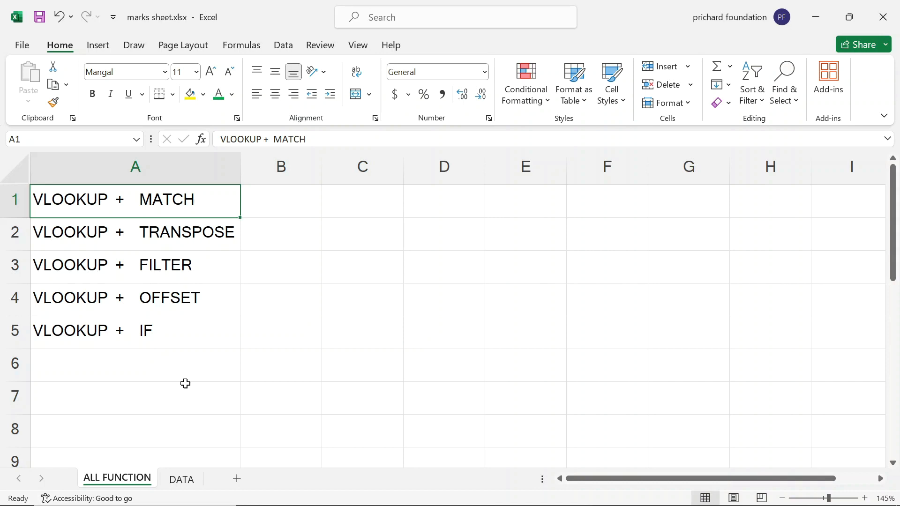
pyautogui.click(182, 480)
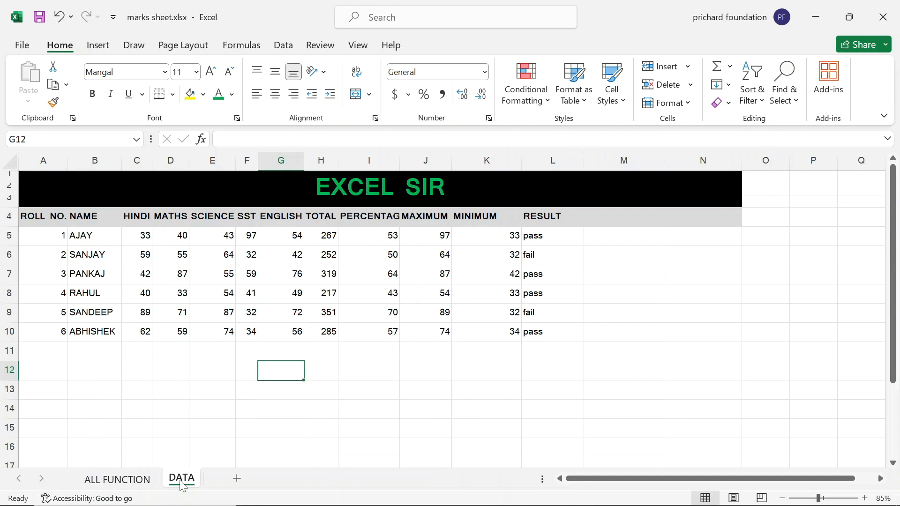
# Glance at ALL FUNCTION, return to DATA, and start a formula with = in J14.
pyautogui.click(148, 487)
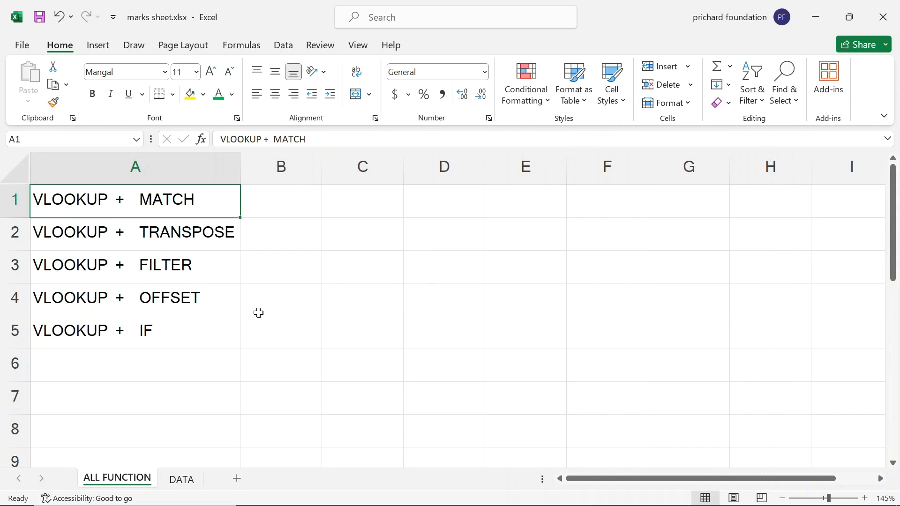
pyautogui.click(186, 476)
pyautogui.click(517, 391)
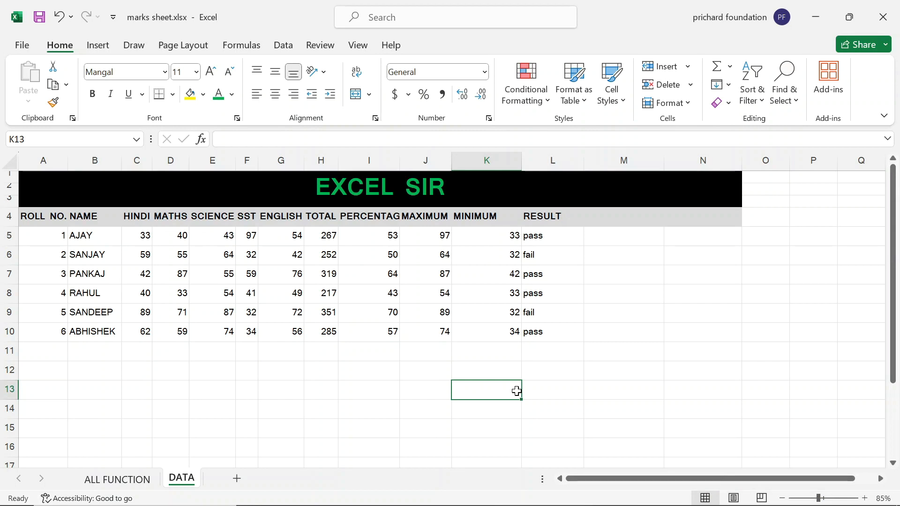
pyautogui.press('Left')
pyautogui.press('Left')
pyautogui.press('Down')
pyautogui.press('Down')
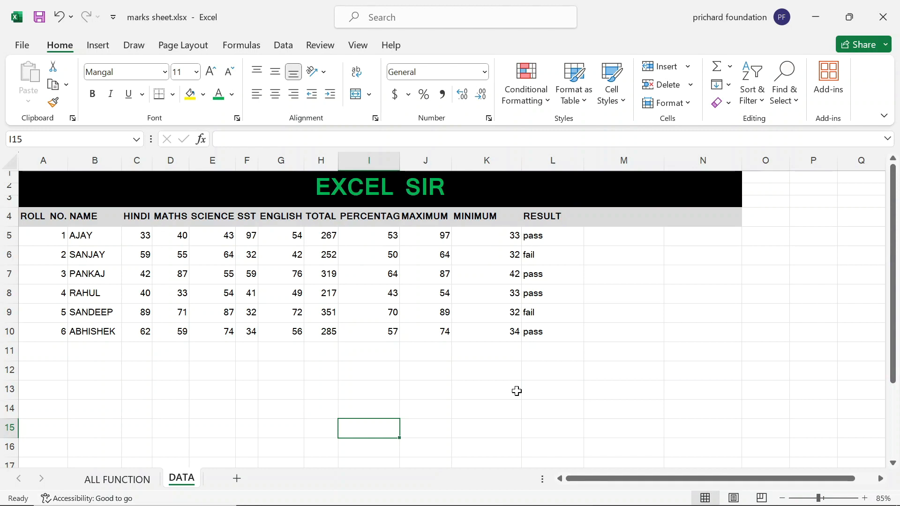
pyautogui.press('Right')
pyautogui.press('Right')
pyautogui.press('Up')
pyautogui.press('Left')
pyautogui.write('=')
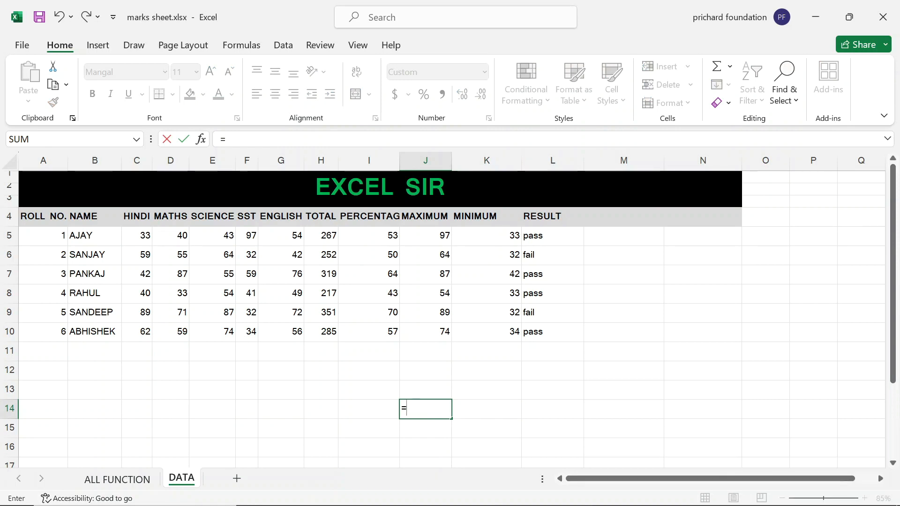
# Erase the started formula so J14 is empty again.
pyautogui.press('Left')
pyautogui.press('Right')
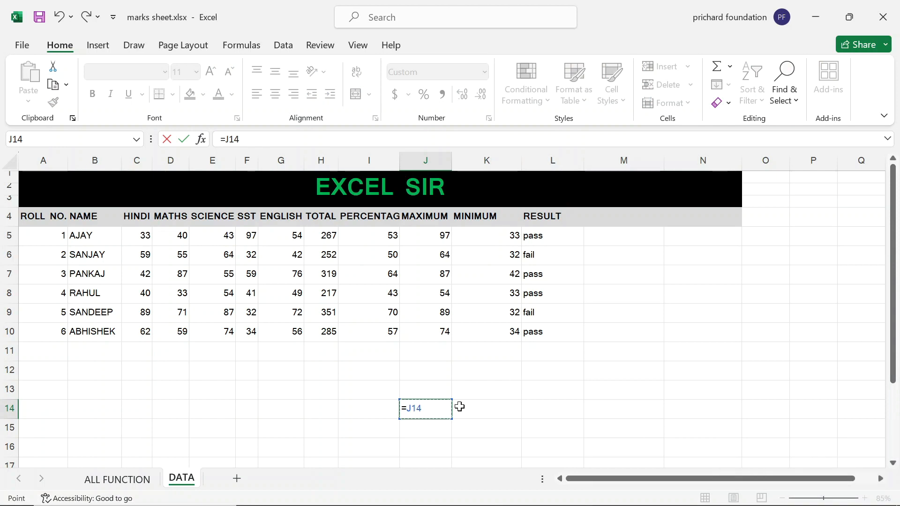
pyautogui.press('BackSpace')
pyautogui.press('BackSpace')
pyautogui.press('BackSpace')
pyautogui.press('BackSpace')
pyautogui.press('Return')
pyautogui.press('Up')
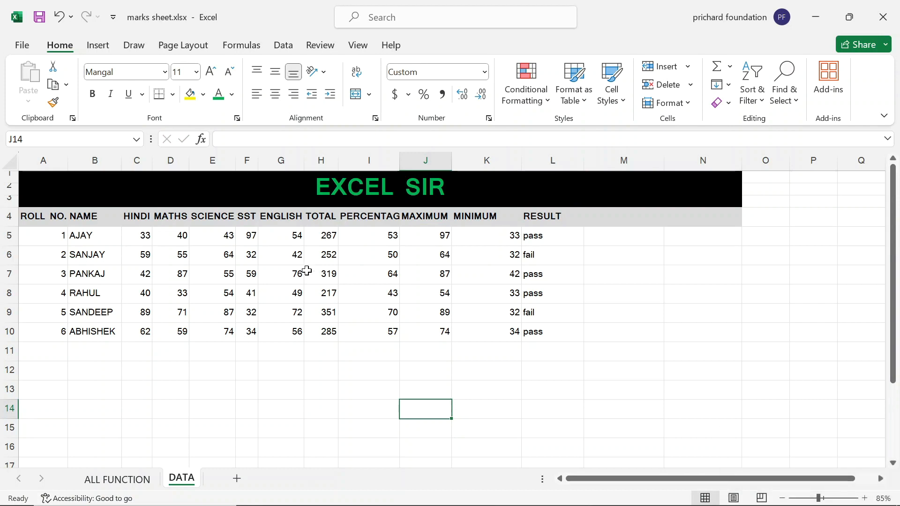
# Type the label ENGLISH in J14, correcting the misspelling, then select L12.
pyautogui.moveTo(468, 505)
pyautogui.press('capslock')
pyautogui.write('ENGLSIH')
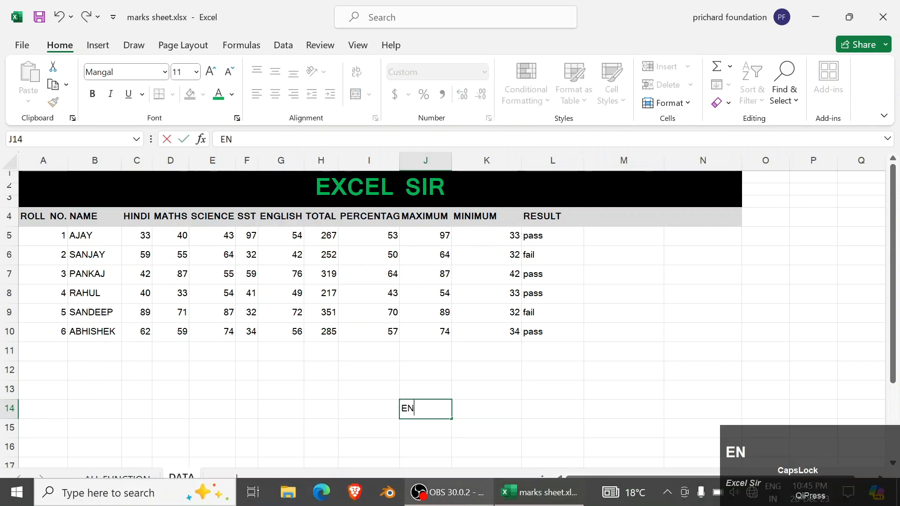
pyautogui.press('BackSpace')
pyautogui.press('BackSpace')
pyautogui.press('BackSpace')
pyautogui.press('BackSpace')
pyautogui.write('LISH')
pyautogui.press('BackSpace')
pyautogui.write('SH')
pyautogui.press('Return')
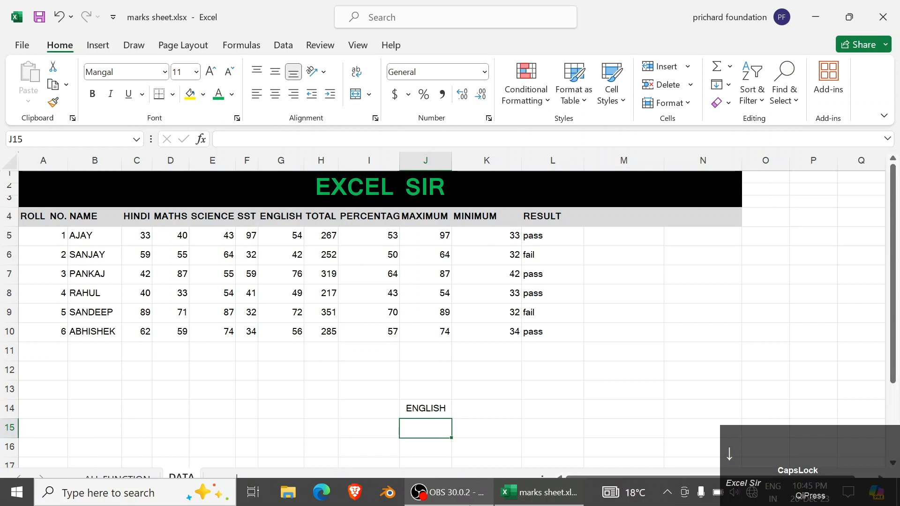
pyautogui.click(535, 369)
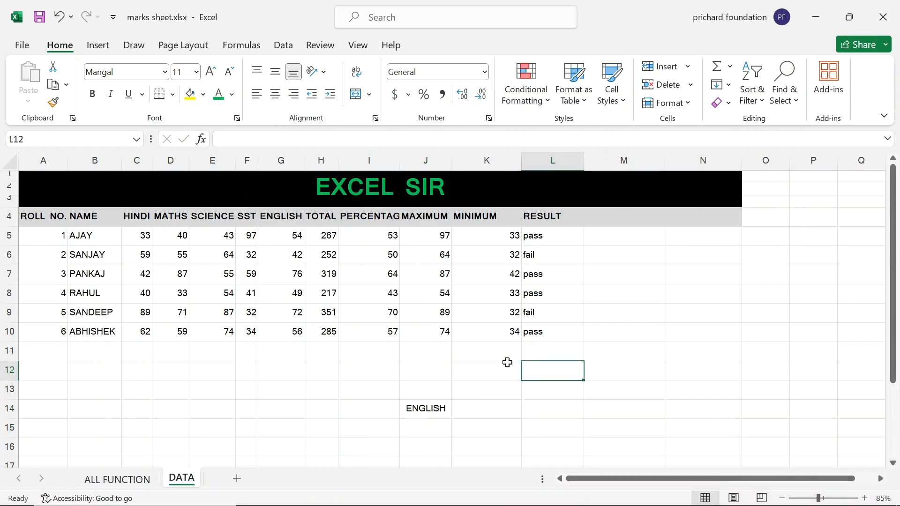
# Enter =MATCH(J14,A4:L4,0) in K14 to return 7, then select J14:K14.
pyautogui.click(490, 407)
pyautogui.write('=MATCH')
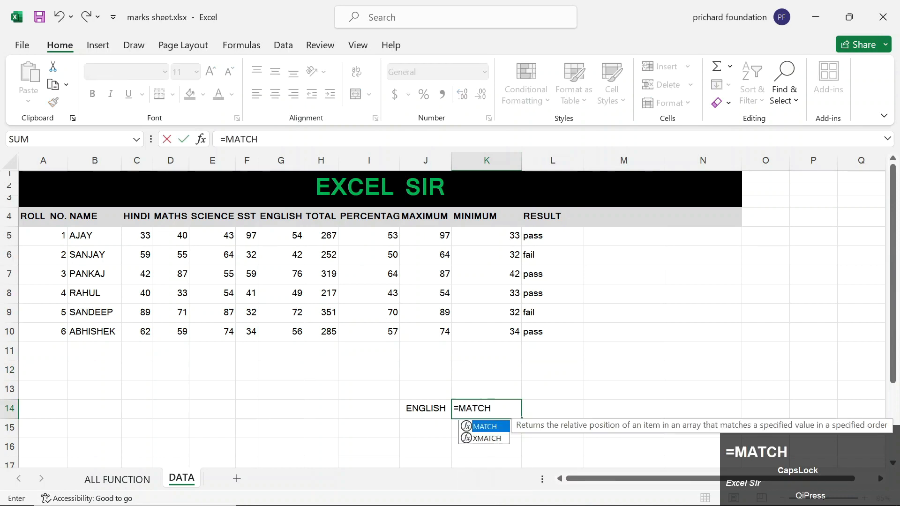
pyautogui.press('Tab')
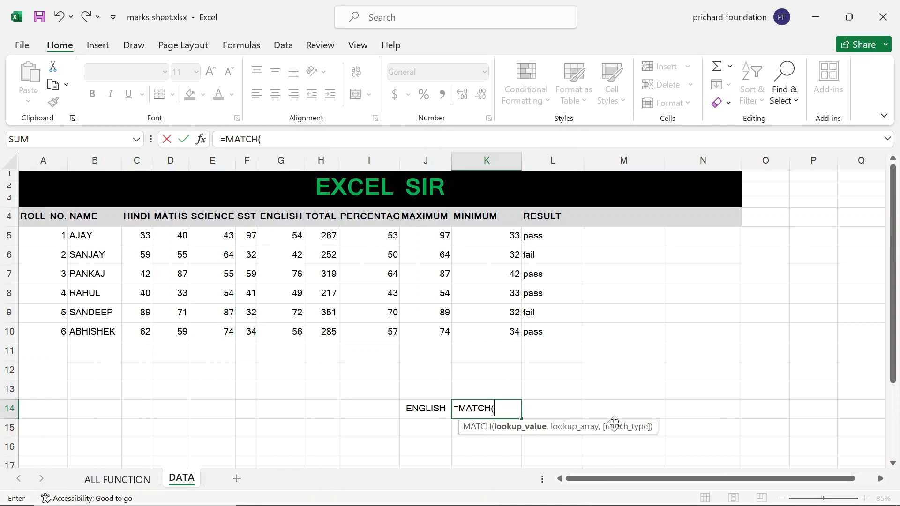
pyautogui.click(426, 409)
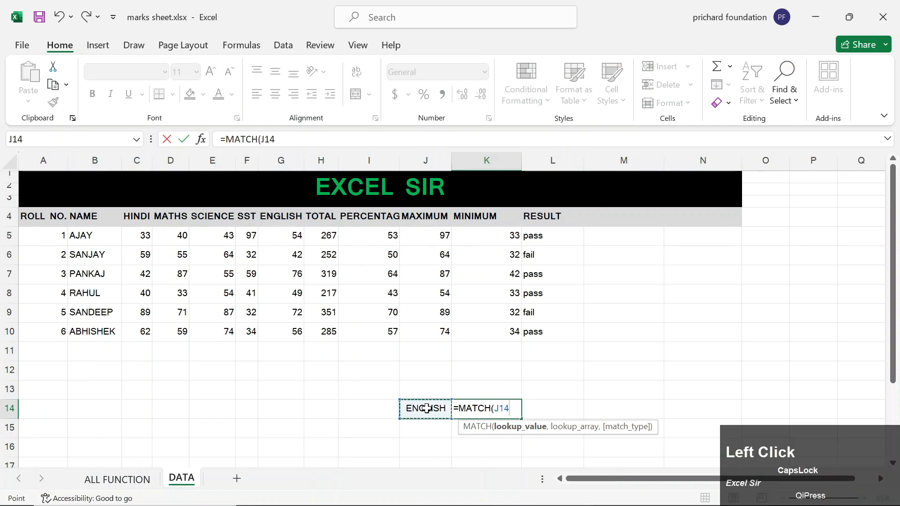
pyautogui.write(',')
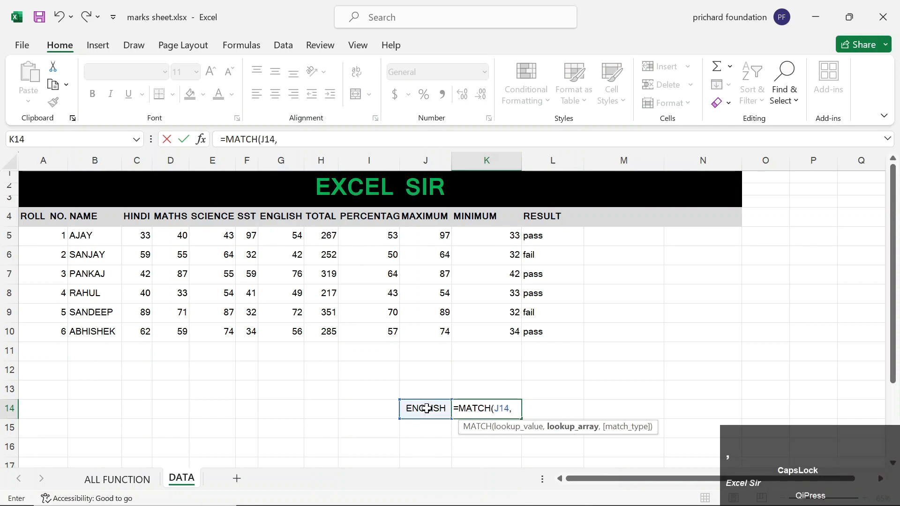
pyautogui.click(39, 216)
pyautogui.hotkey('shift', 'Right')
pyautogui.hotkey('shift', 'Right')
pyautogui.hotkey('shift', 'Right')
pyautogui.hotkey('shift', 'Right')
pyautogui.hotkey('shift', 'Right')
pyautogui.hotkey('shift', 'Right')
pyautogui.hotkey('shift', 'Right')
pyautogui.hotkey('shift', 'Right')
pyautogui.hotkey('shift', 'Right')
pyautogui.hotkey('shift', 'Right')
pyautogui.hotkey('shift', 'Right')
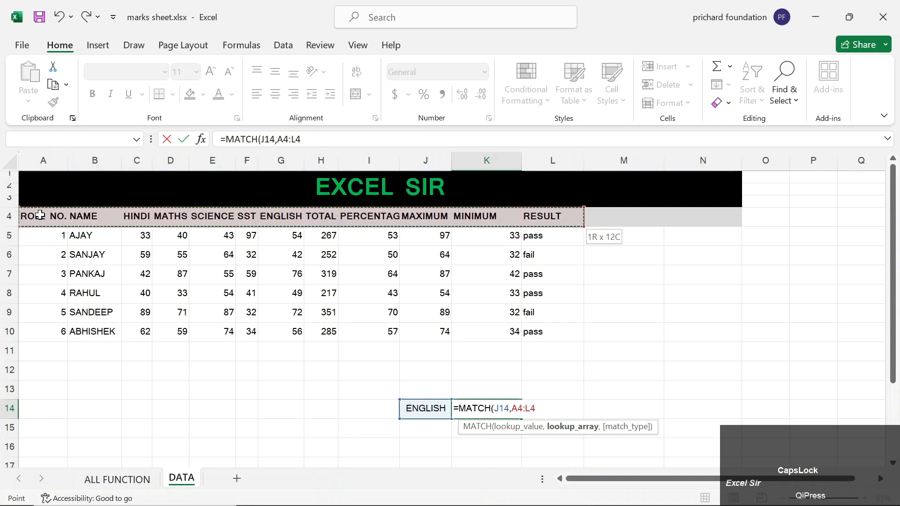
pyautogui.write(',')
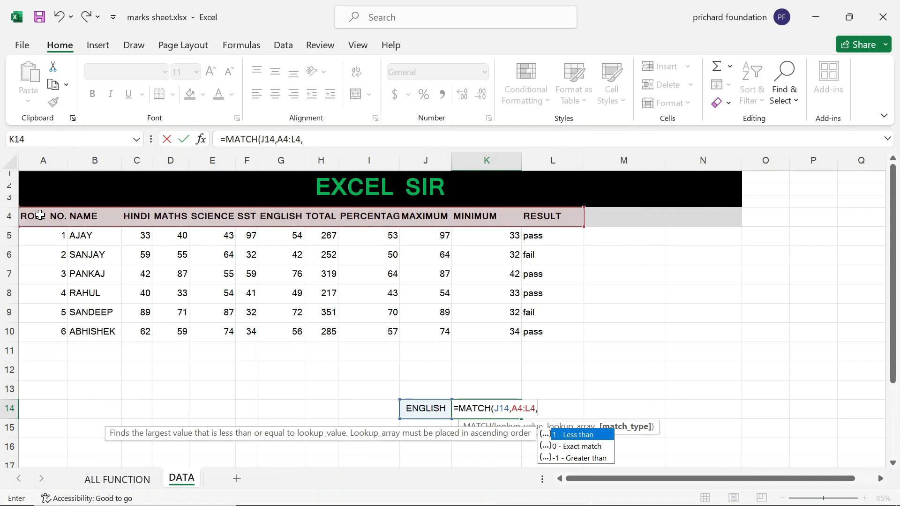
pyautogui.write('0)')
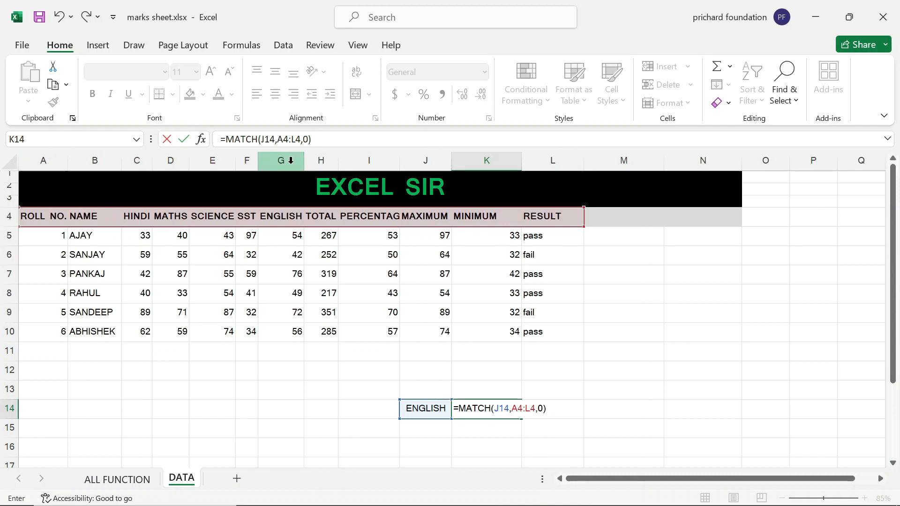
pyautogui.press('Return')
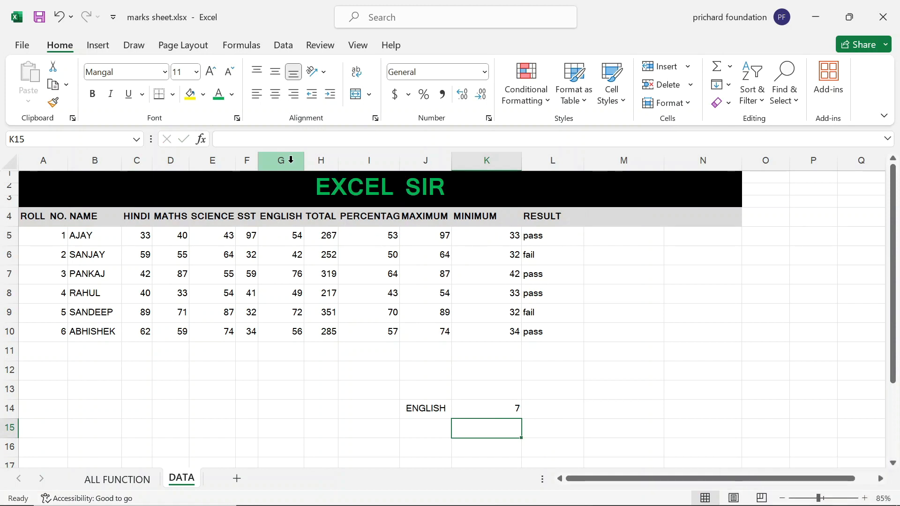
pyautogui.press('Up')
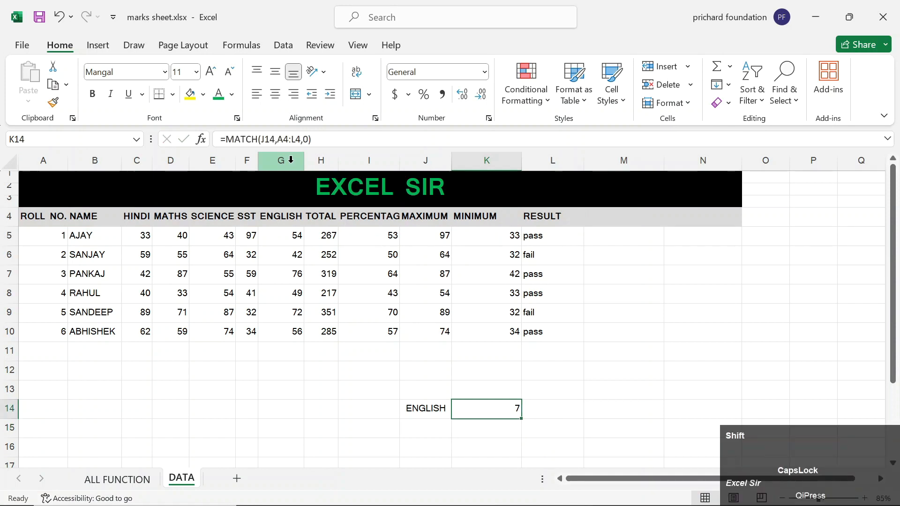
pyautogui.hotkey('shift', 'Left')
# Clear J14:K14, then enter ROLL NO. in J14, 4 in J15 and TOTAL in K14.
pyautogui.press('Delete')
pyautogui.press('Left')
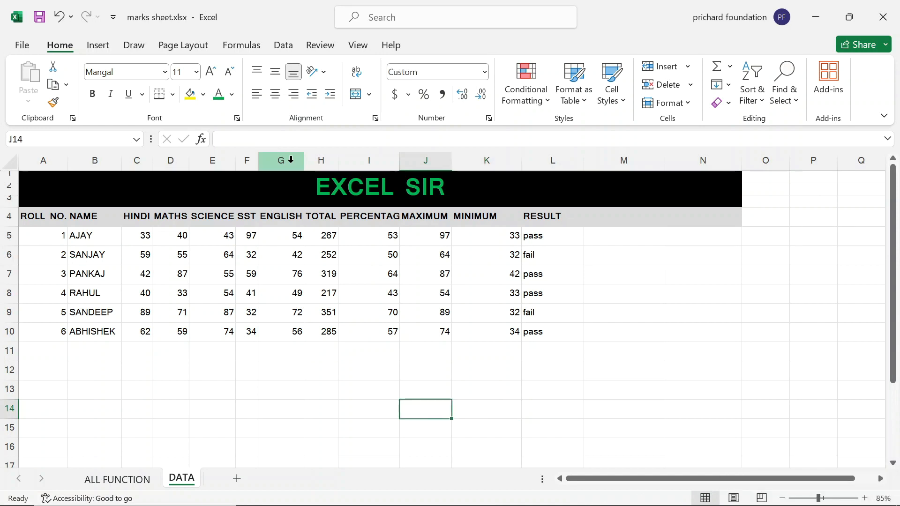
pyautogui.write('ROLL NO.')
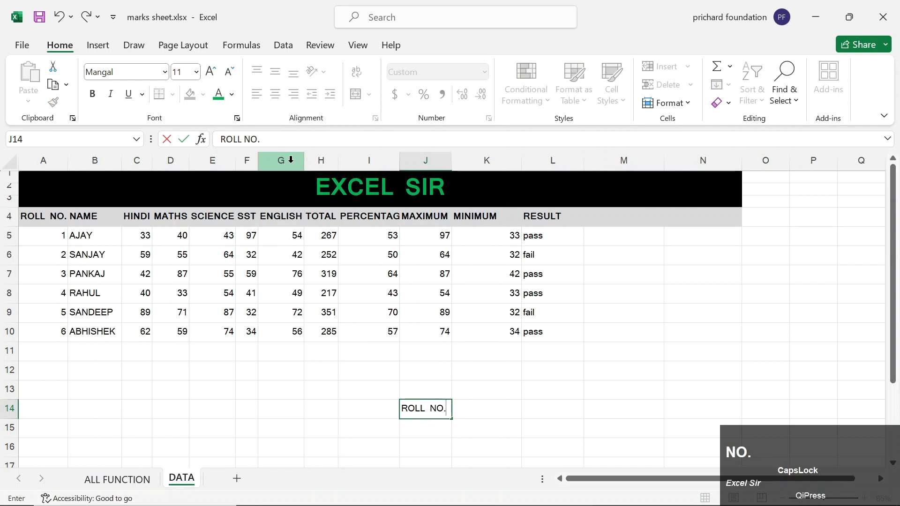
pyautogui.press('Down')
pyautogui.write('4')
pyautogui.press('Right')
pyautogui.press('Up')
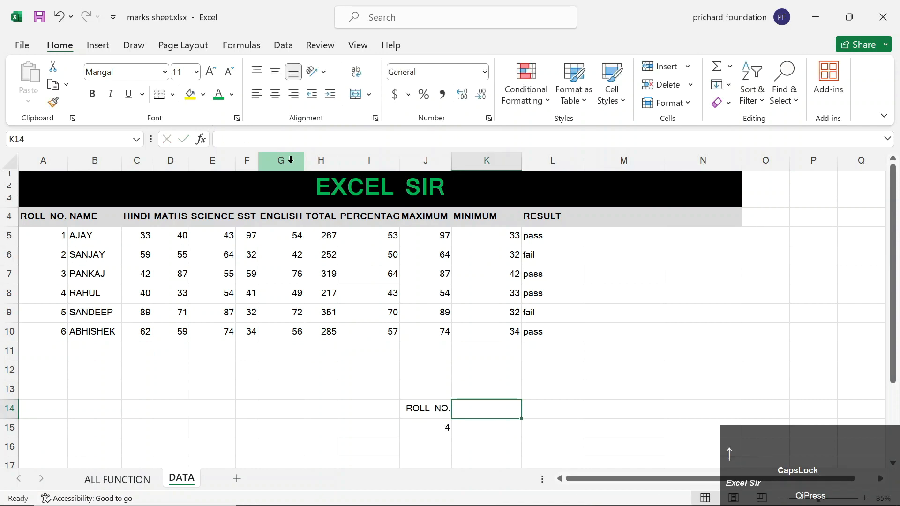
pyautogui.write('TOATT')
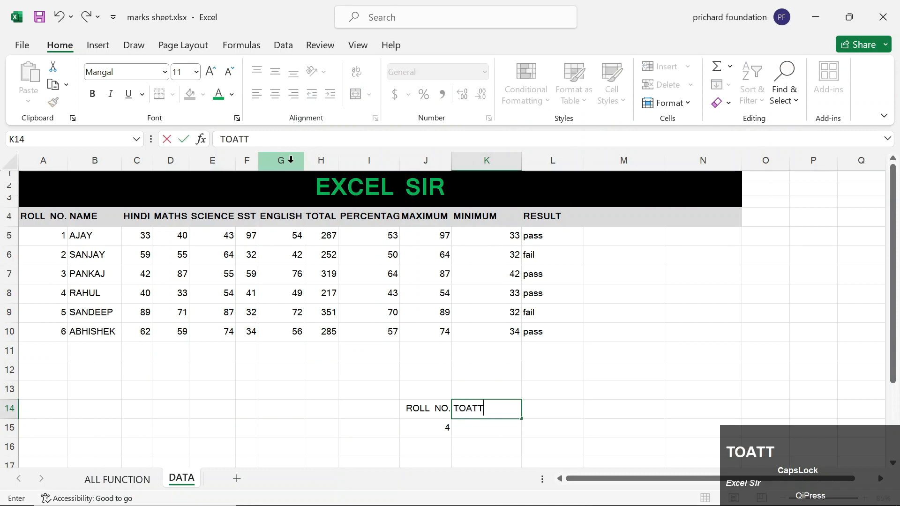
pyautogui.write('TAL')
pyautogui.press('Down')
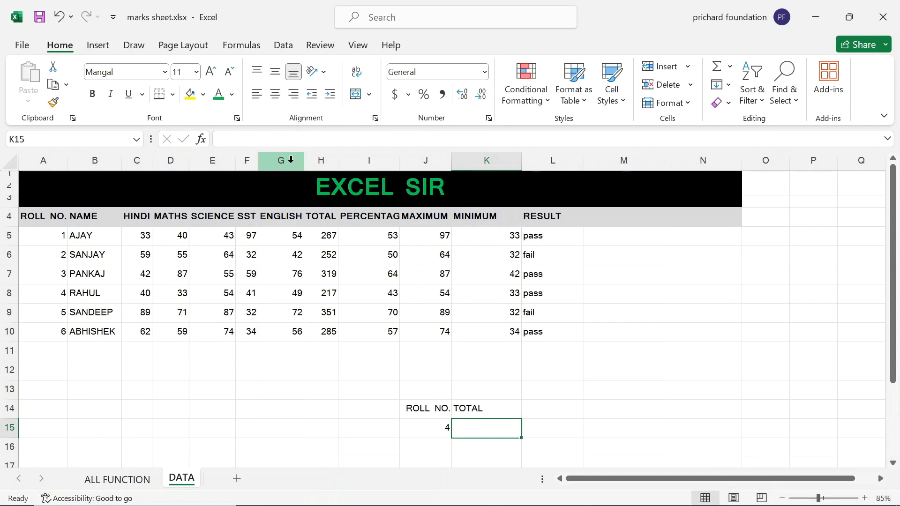
pyautogui.press('capslock')
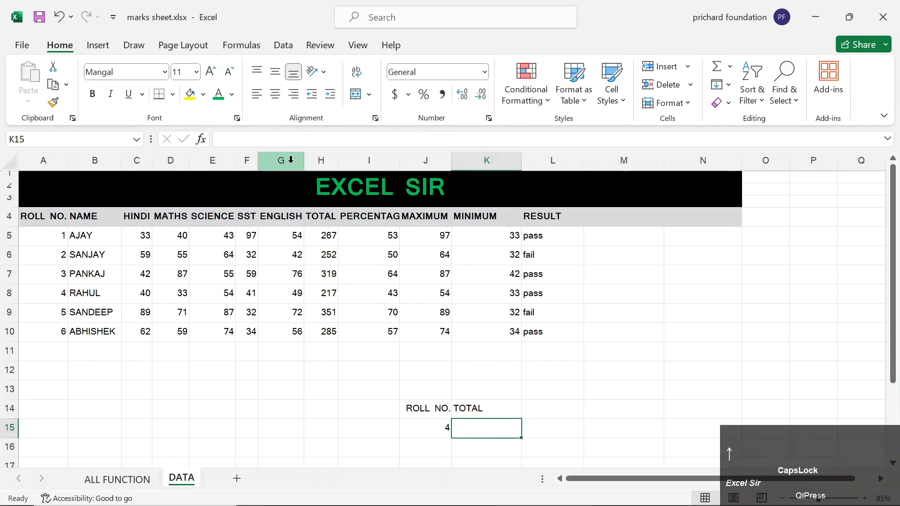
# Start =VLOOKUP in K15 with lookup value J15 and table range A4:L10.
pyautogui.write('=VLO')
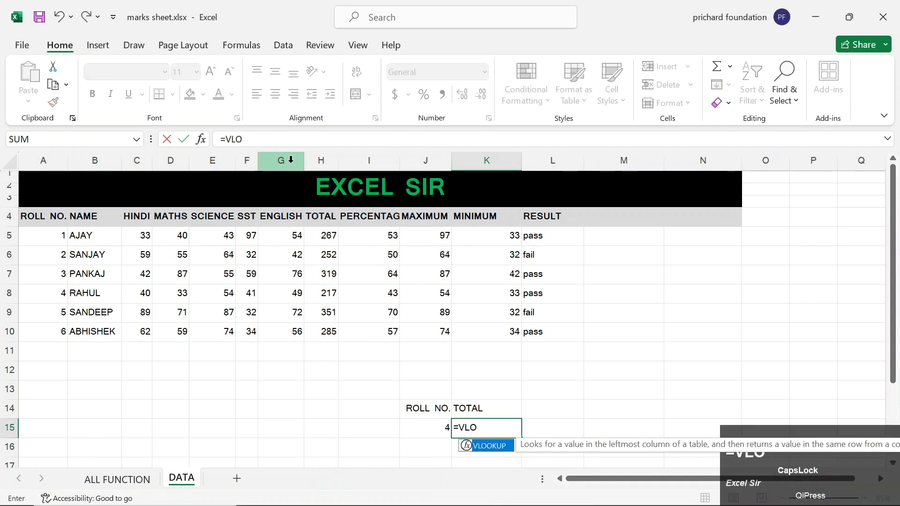
pyautogui.press('Tab')
pyautogui.press('Left')
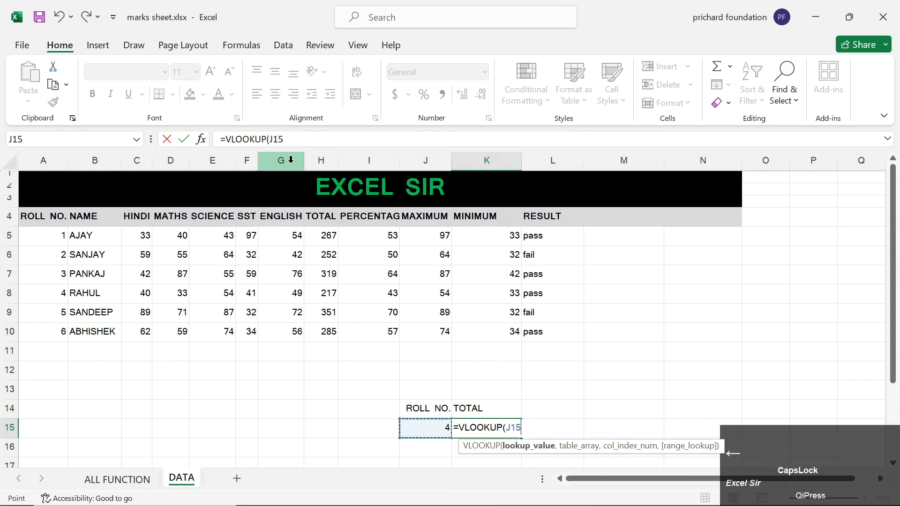
pyautogui.write(',')
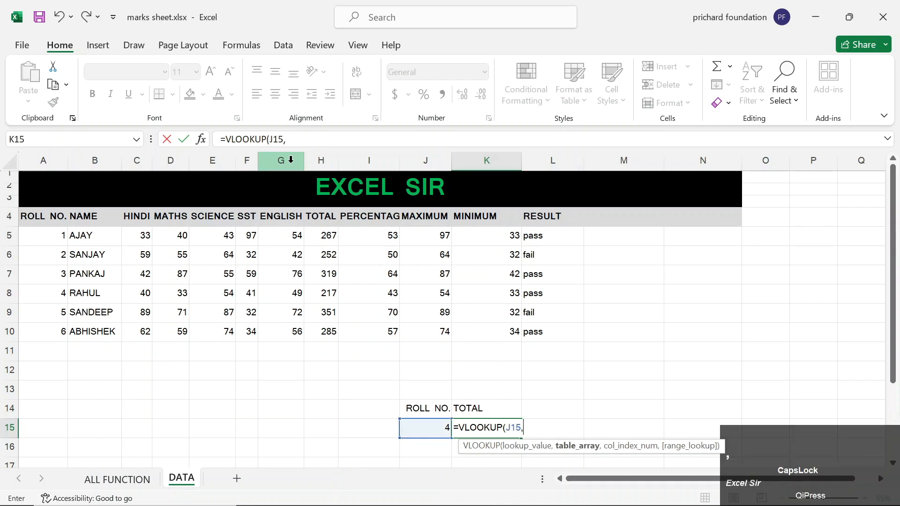
pyautogui.press('Left')
pyautogui.press('Left')
pyautogui.press('Left')
pyautogui.press('Left')
pyautogui.press('Left')
pyautogui.press('Up')
pyautogui.press('Up')
pyautogui.press('Up')
pyautogui.press('Up')
pyautogui.press('Up')
pyautogui.press('Left')
pyautogui.press('Left')
pyautogui.press('Left')
pyautogui.press('Left')
pyautogui.press('Left')
pyautogui.hotkey('ctrl', 'shift', 'Up')
pyautogui.hotkey('ctrl', 'shift', 'Right')
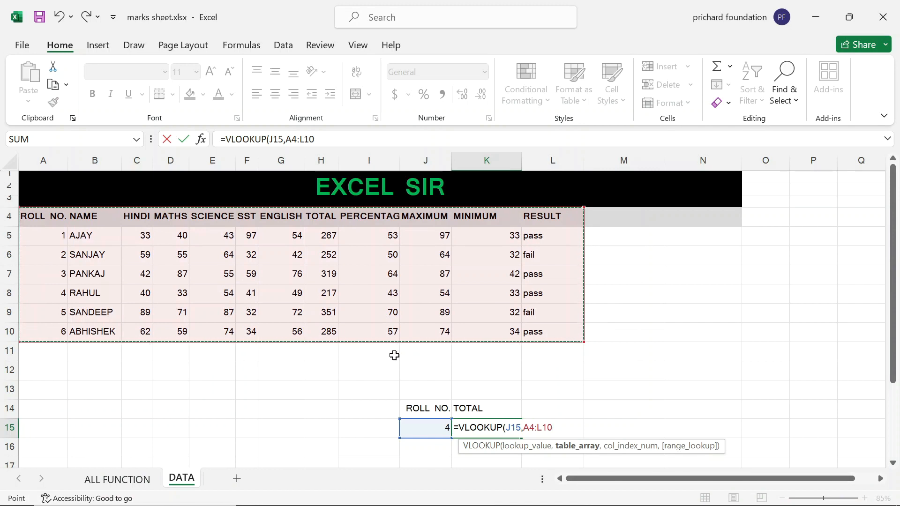
# Add MATCH(K14,A4:L4,0) as the column index and close with exact match 0.
pyautogui.write(',')
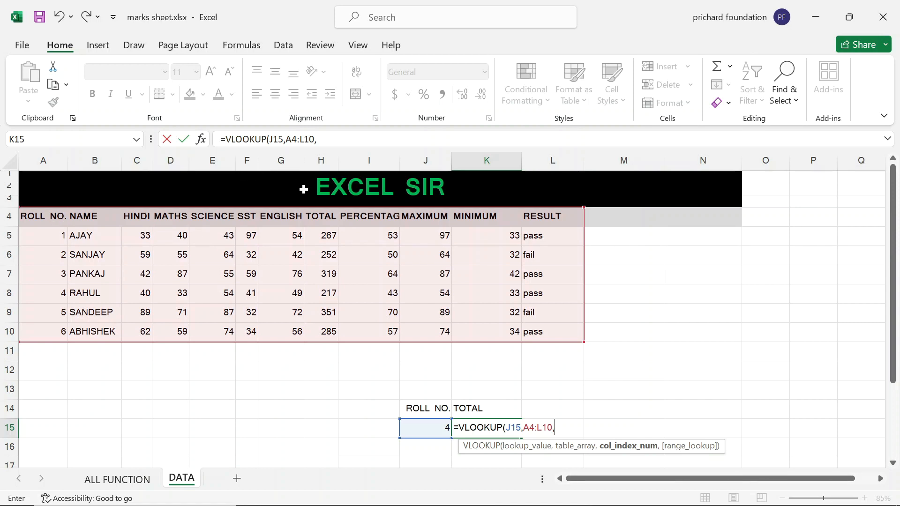
pyautogui.write('MATCH')
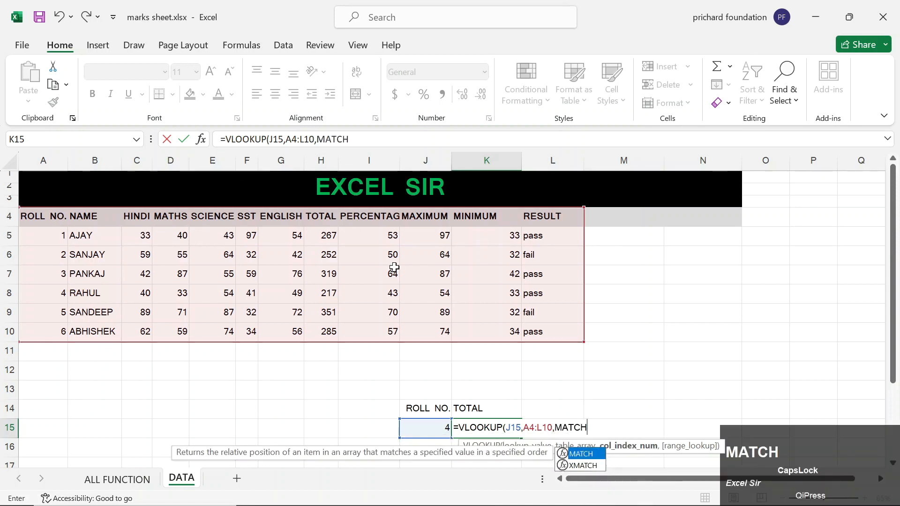
pyautogui.press('Tab')
pyautogui.press('Up')
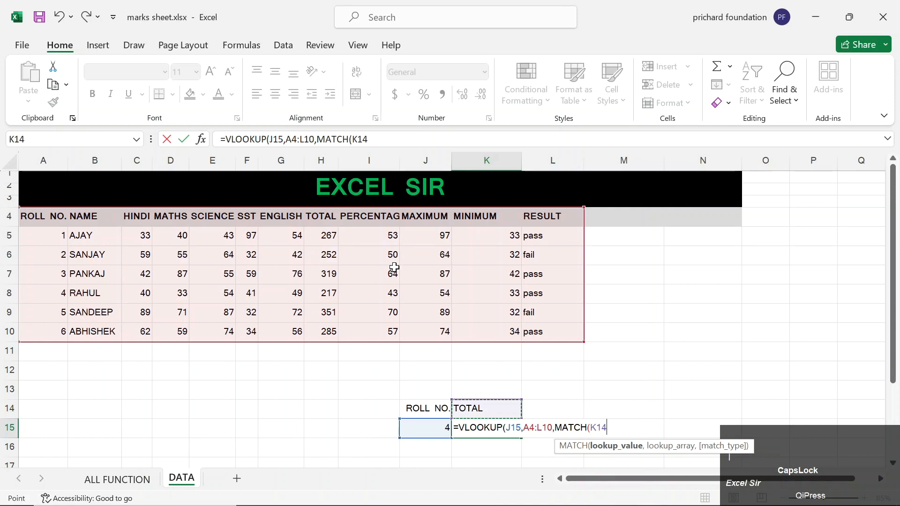
pyautogui.write(',')
pyautogui.press('Up')
pyautogui.press('Up')
pyautogui.press('Up')
pyautogui.press('Up')
pyautogui.press('Up')
pyautogui.press('Up')
pyautogui.press('Up')
pyautogui.press('Up')
pyautogui.press('Up')
pyautogui.press('Up')
pyautogui.press('Up')
pyautogui.press('Up')
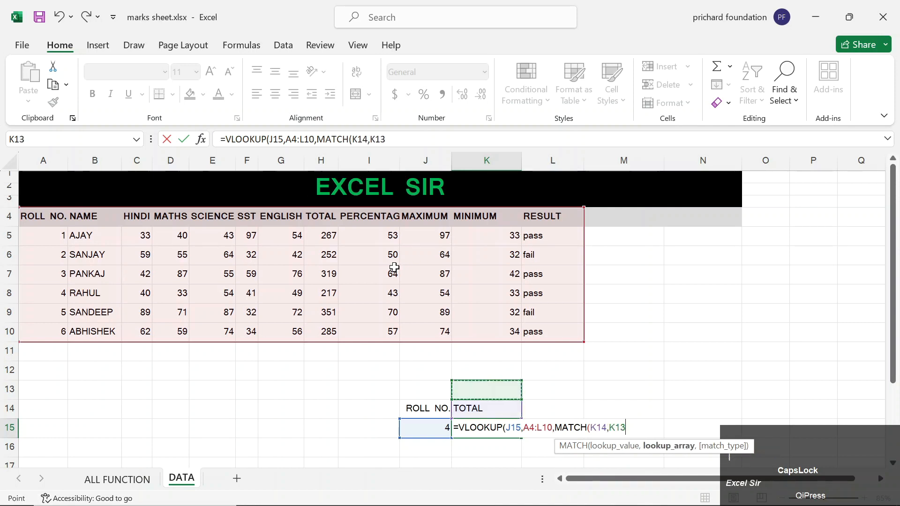
pyautogui.press('Down')
pyautogui.press('Left')
pyautogui.press('Left')
pyautogui.press('Left')
pyautogui.hotkey('ctrl', 'shift', 'Left')
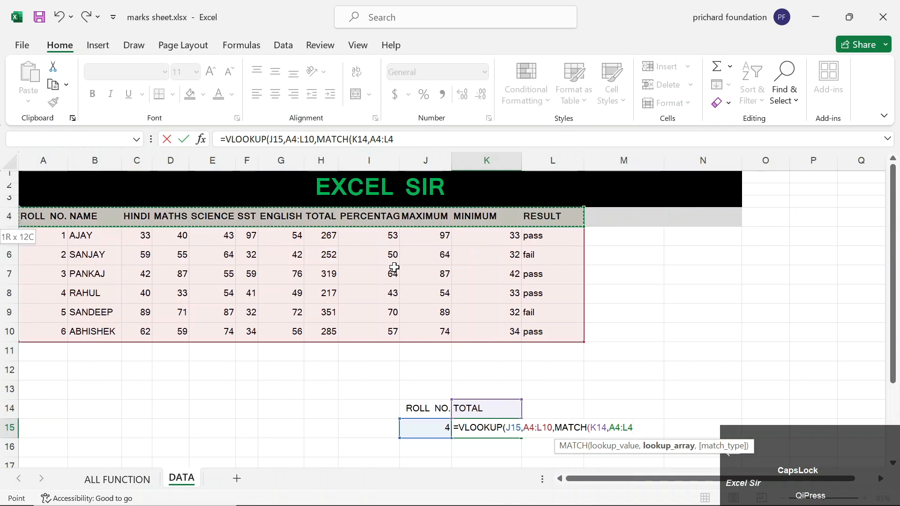
pyautogui.write(',0)')
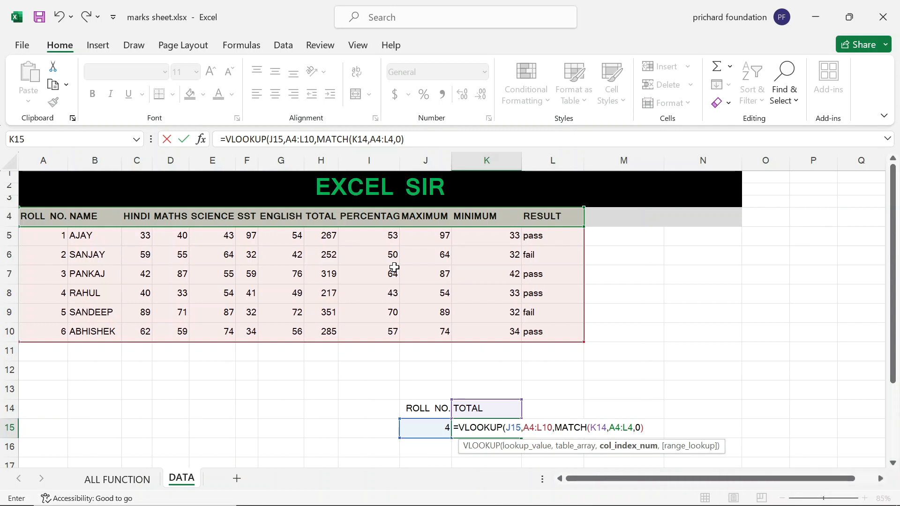
pyautogui.write(',0')
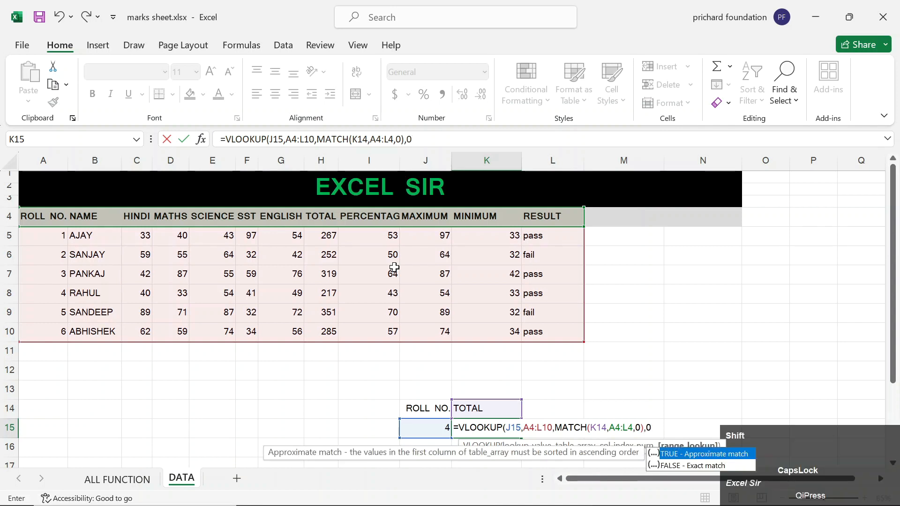
pyautogui.write(')')
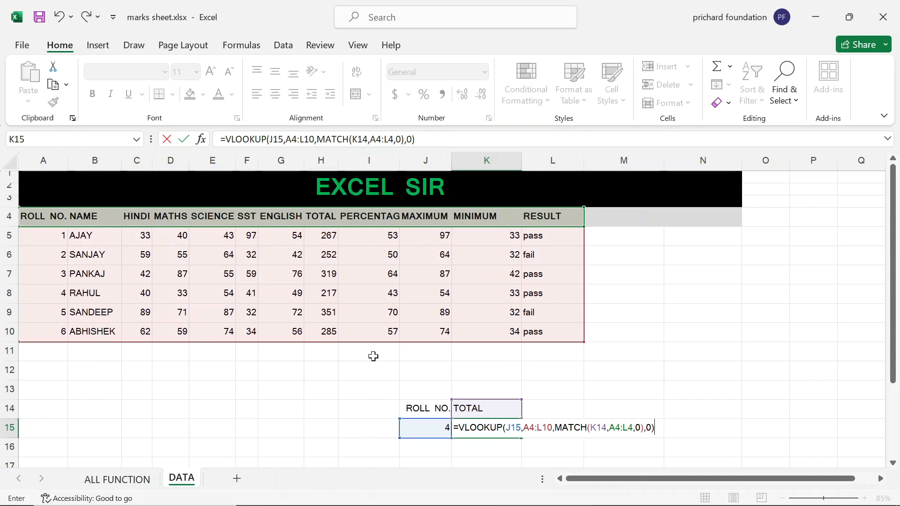
# Review the VLOOKUP arguments, highlighting the nested MATCH, and commit the formula in K15.
pyautogui.click(511, 427)
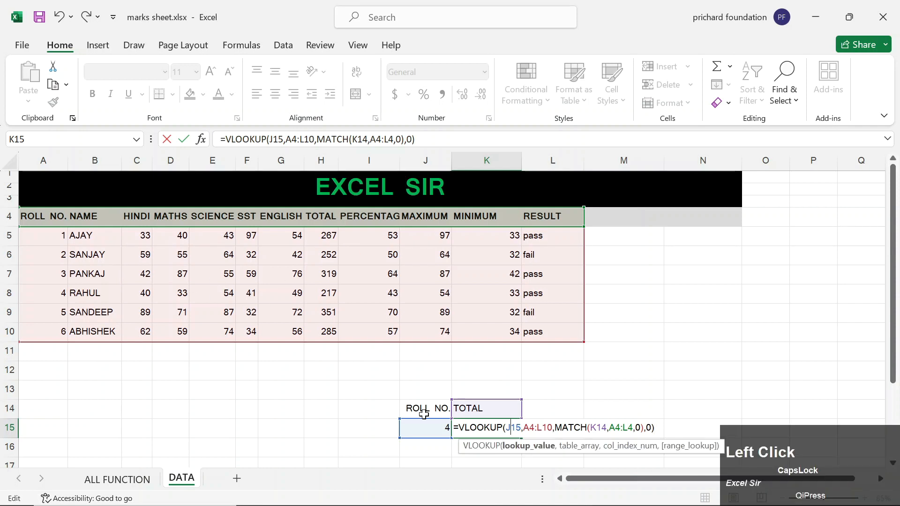
pyautogui.click(537, 427)
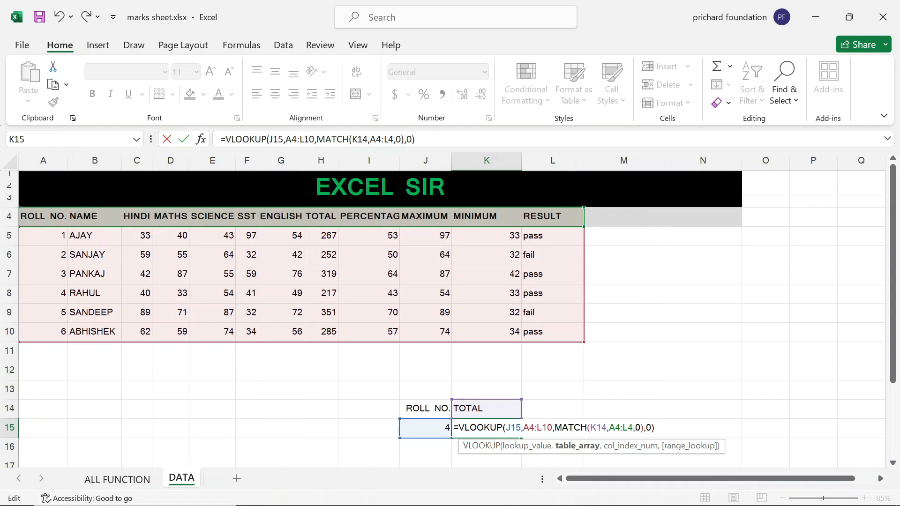
pyautogui.click(554, 427)
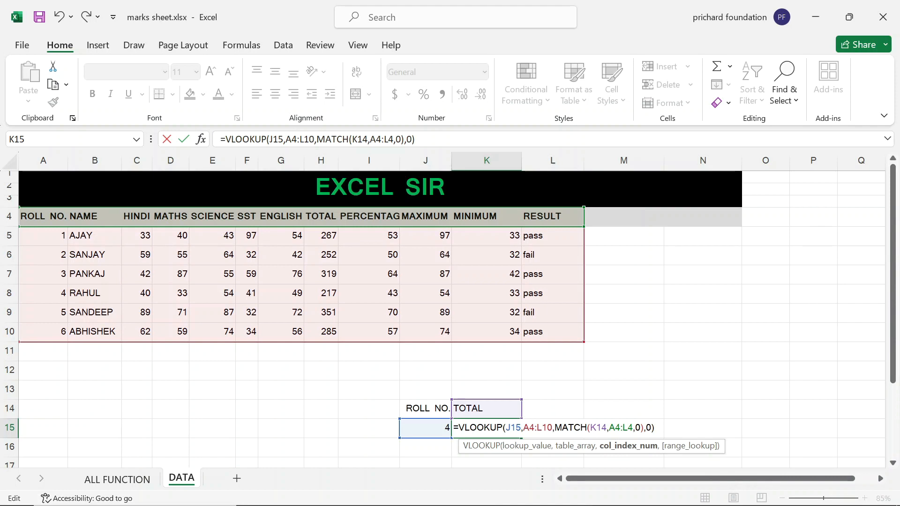
pyautogui.click(554, 428)
pyautogui.moveTo(555, 427); pyautogui.dragTo(641, 427)
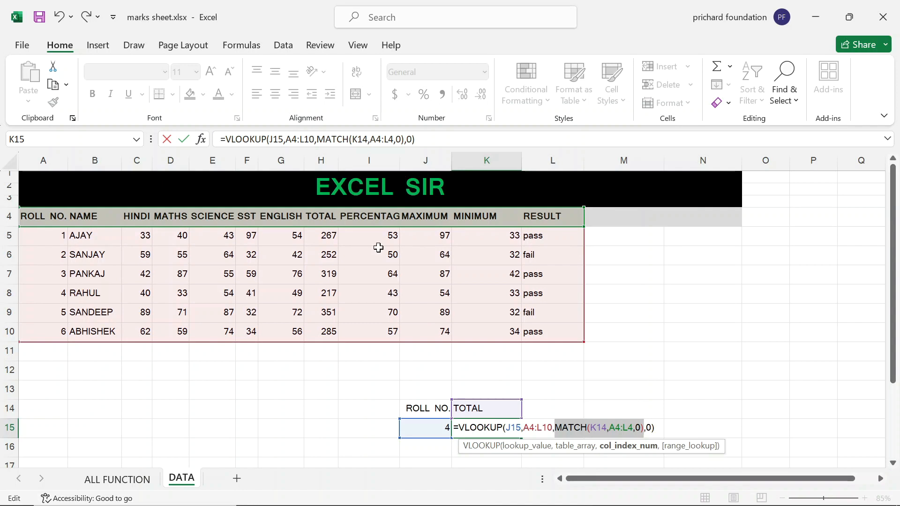
pyautogui.click(506, 428)
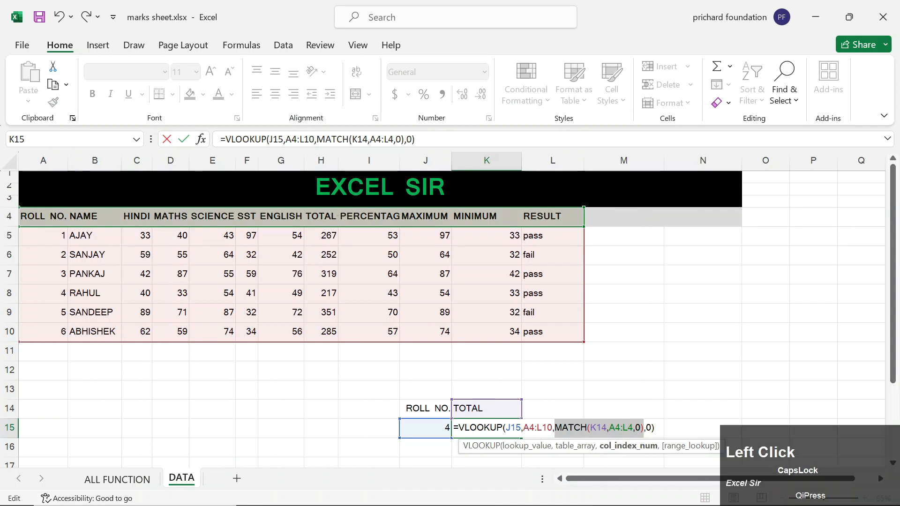
pyautogui.press('Return')
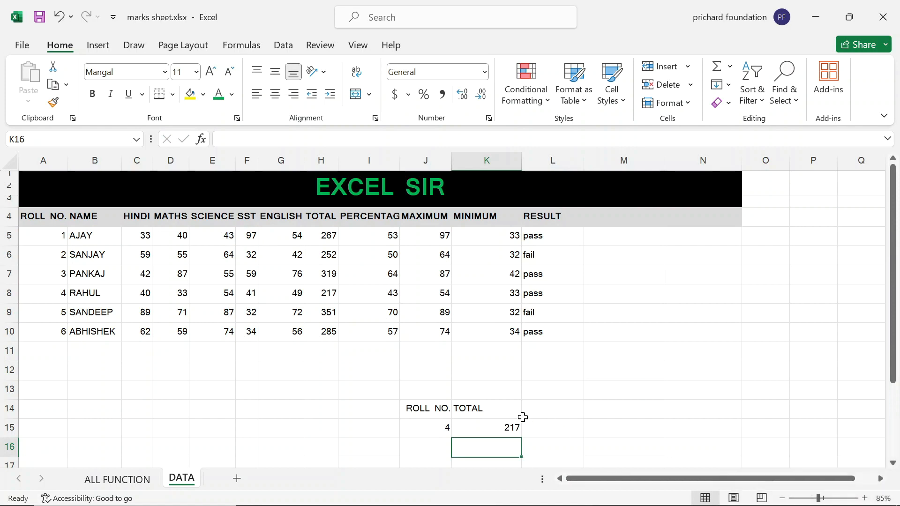
# Test the lookup: set K14 to SST, then RESULT, and J15 to 5, returning fail.
pyautogui.click(484, 415)
pyautogui.write('SST')
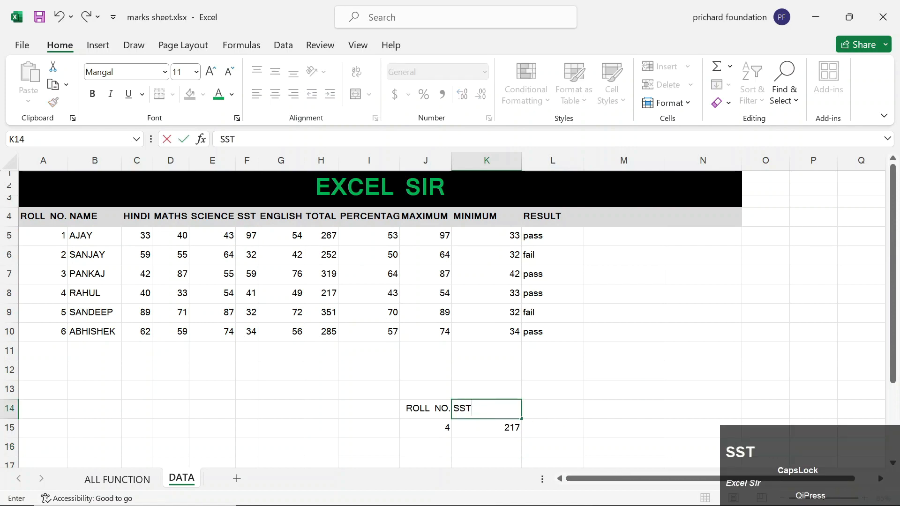
pyautogui.press('Return')
pyautogui.press('Up')
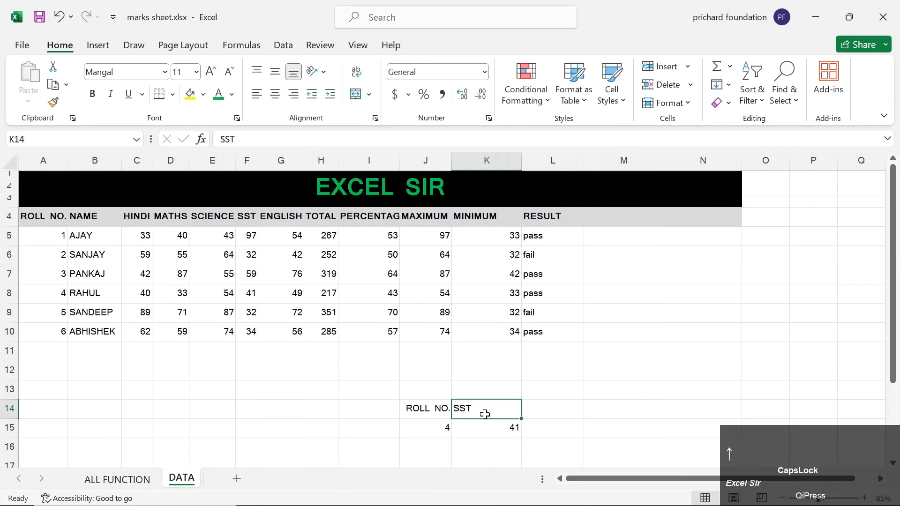
pyautogui.write('RESULT')
pyautogui.press('Return')
pyautogui.press('Left')
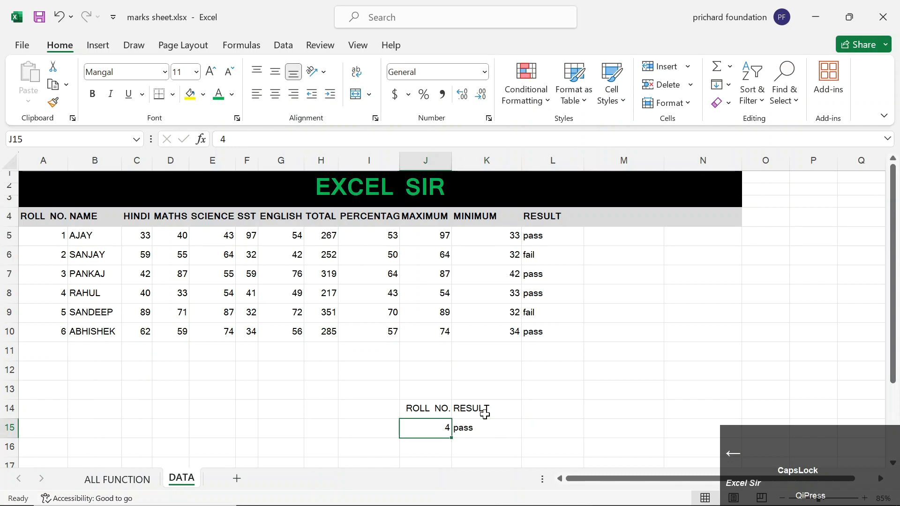
pyautogui.write('5')
pyautogui.press('Return')
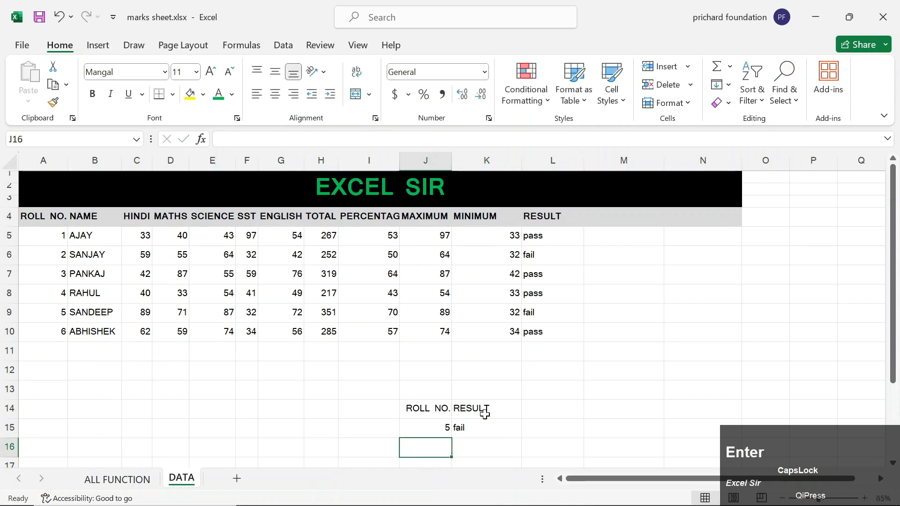
pyautogui.press('Up')
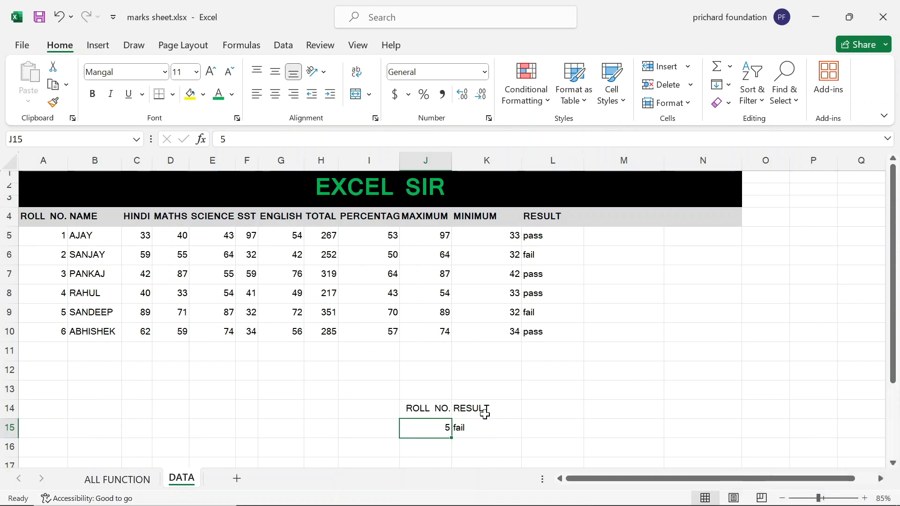
# Check the VLOOKUP + TRANSPOSE topic, then clear the lookup cells J14:K15 on DATA.
pyautogui.click(117, 479)
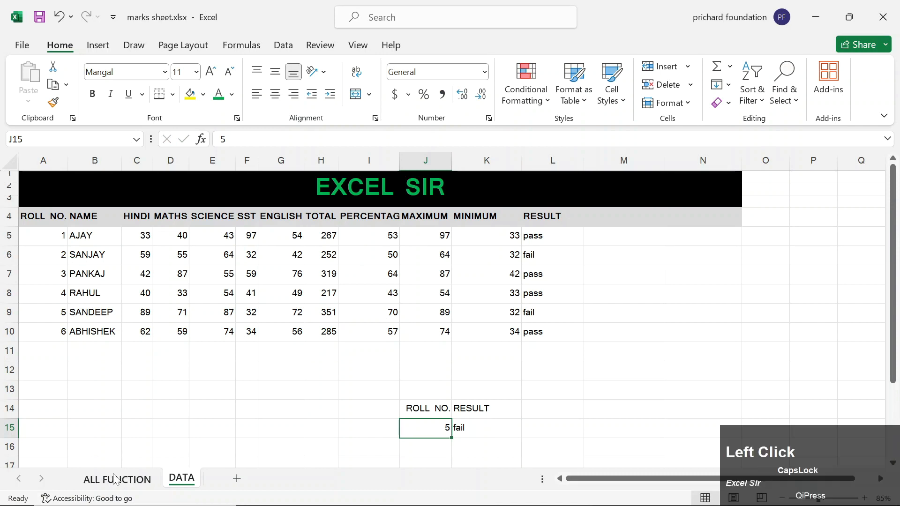
pyautogui.click(219, 224)
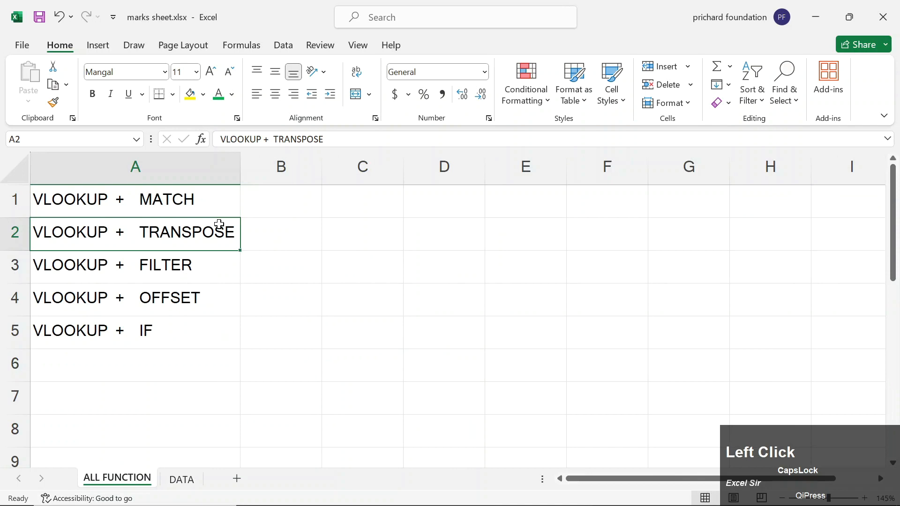
pyautogui.click(182, 484)
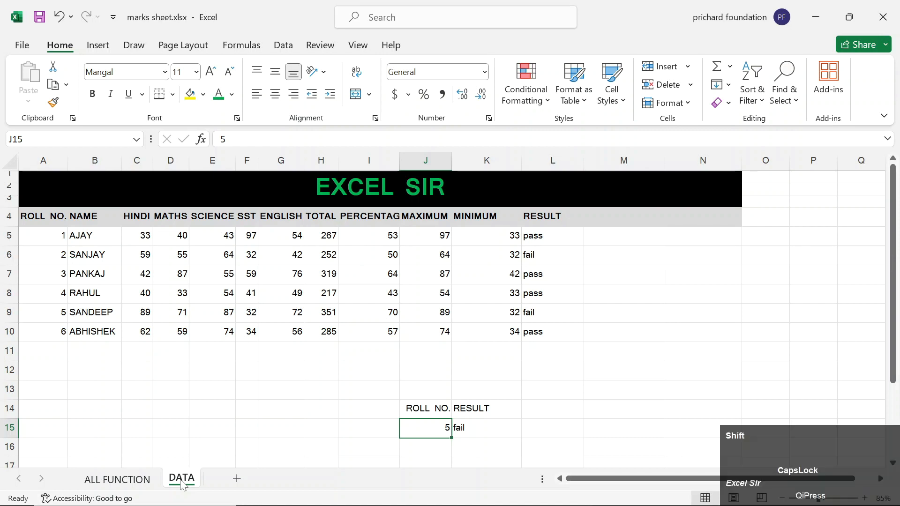
pyautogui.hotkey('shift', 'Up')
pyautogui.hotkey('shift', 'Right')
pyautogui.press('Delete')
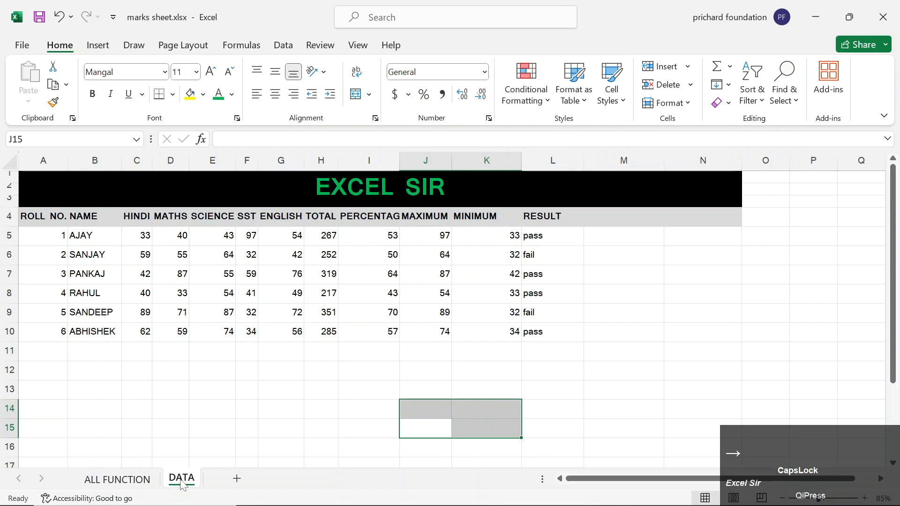
# Enter =TRANSPOSE(A4:L10) in H13 to flip the marks table.
pyautogui.press('Left')
pyautogui.press('Left')
pyautogui.press('Up')
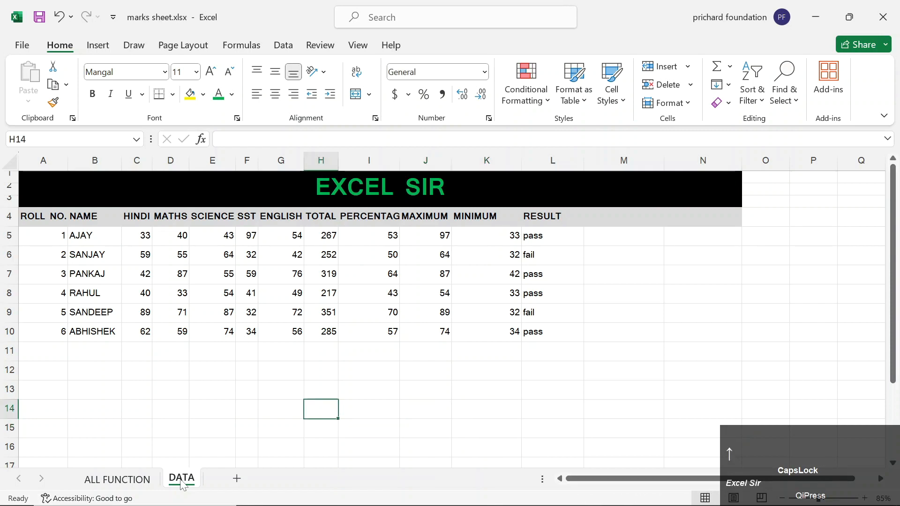
pyautogui.press('Up')
pyautogui.write('=TRANS')
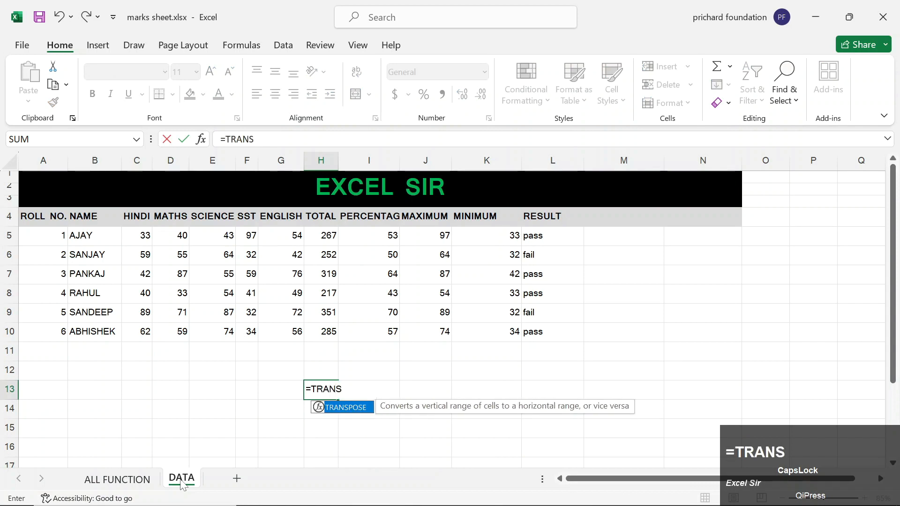
pyautogui.press('Tab')
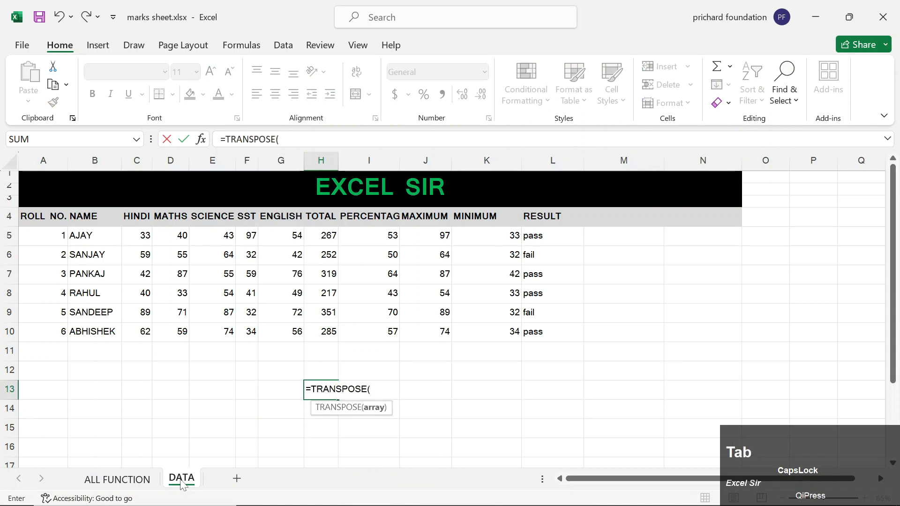
pyautogui.press('Up')
pyautogui.press('Up')
pyautogui.press('Up')
pyautogui.press('Up')
pyautogui.press('Left')
pyautogui.press('Left')
pyautogui.press('Left')
pyautogui.press('Left')
pyautogui.press('Left')
pyautogui.press('Left')
pyautogui.press('Left')
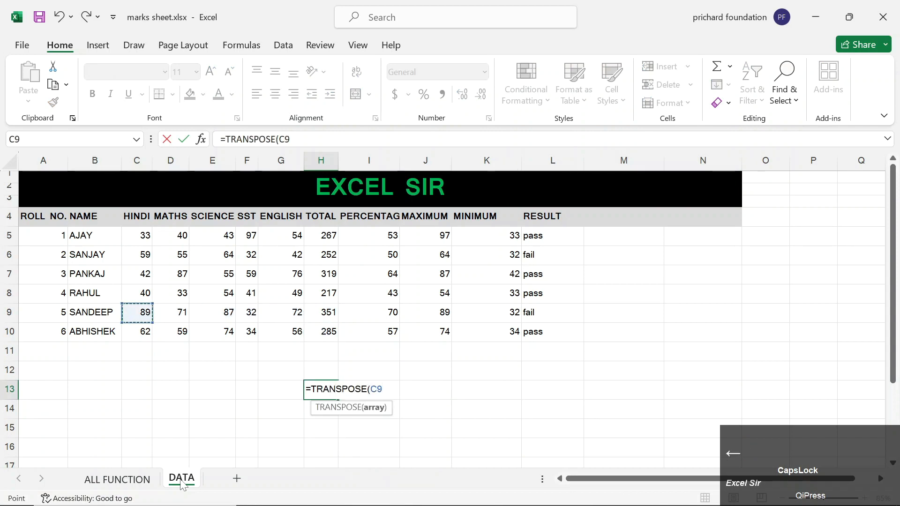
pyautogui.press('Down')
pyautogui.hotkey('ctrl', 'shift', 'Up')
pyautogui.hotkey('ctrl', 'shift', 'Right')
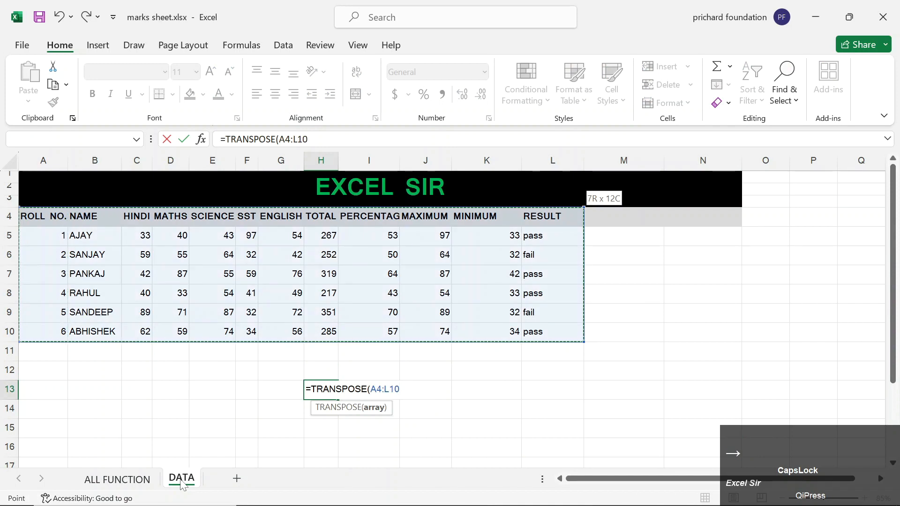
pyautogui.write(')')
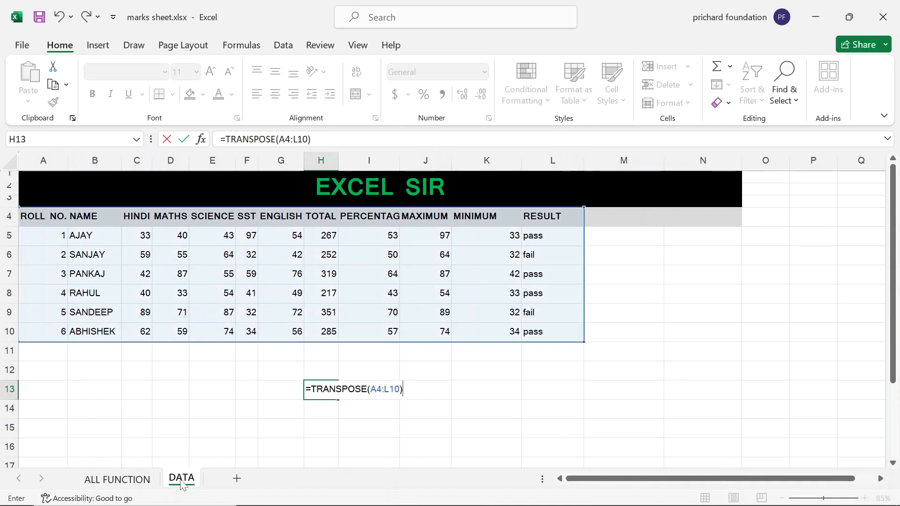
pyautogui.press('Return')
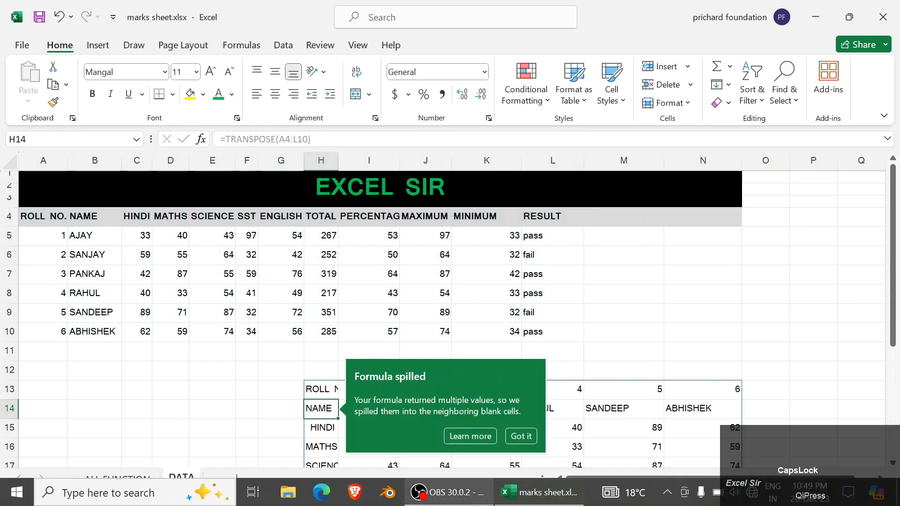
# Dismiss the spill tip and delete the whole transposed spill range.
pyautogui.click(530, 436)
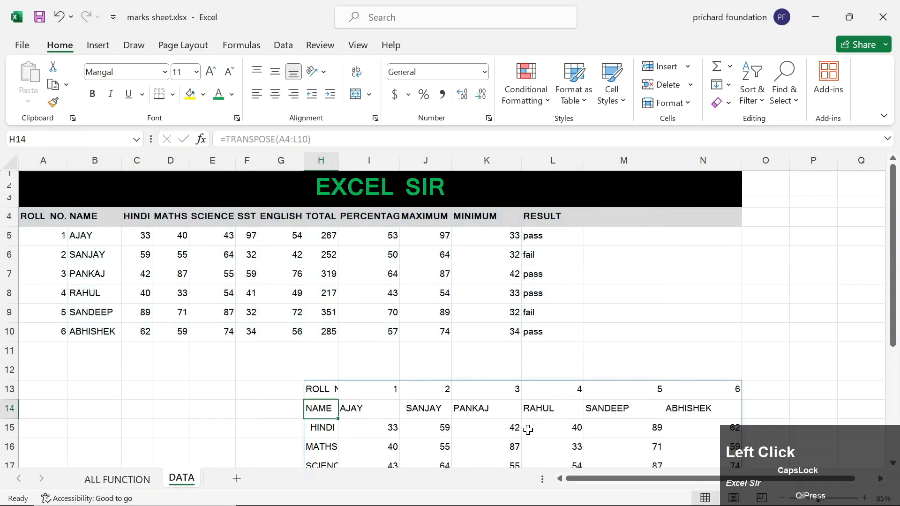
pyautogui.press('Down')
pyautogui.press('Down')
pyautogui.press('Down')
pyautogui.press('Down')
pyautogui.press('Down')
pyautogui.press('Down')
pyautogui.press('Down')
pyautogui.press('Down')
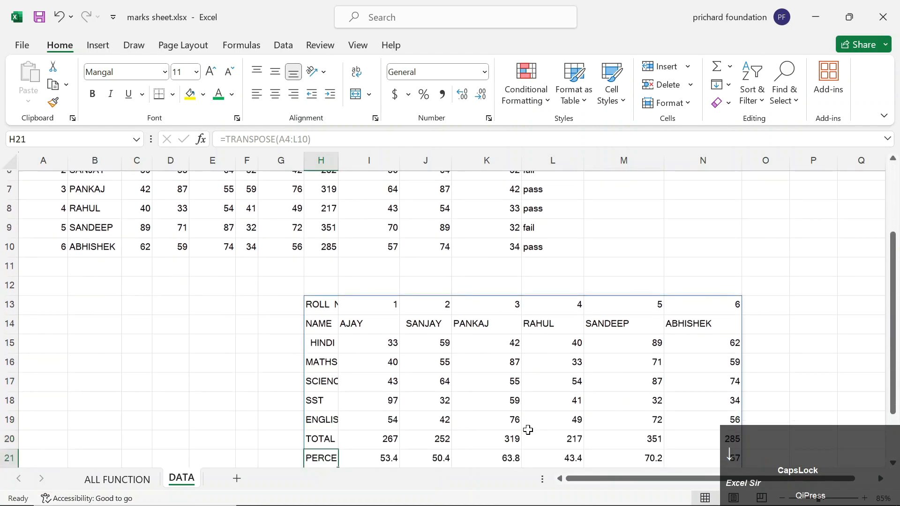
pyautogui.press('Down')
pyautogui.press('Down')
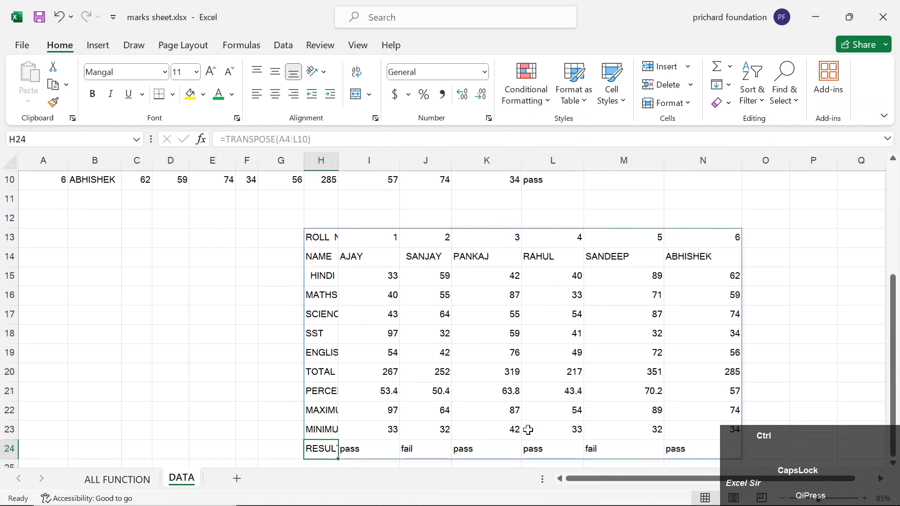
pyautogui.hotkey('ctrl', 'a')
pyautogui.press('Delete')
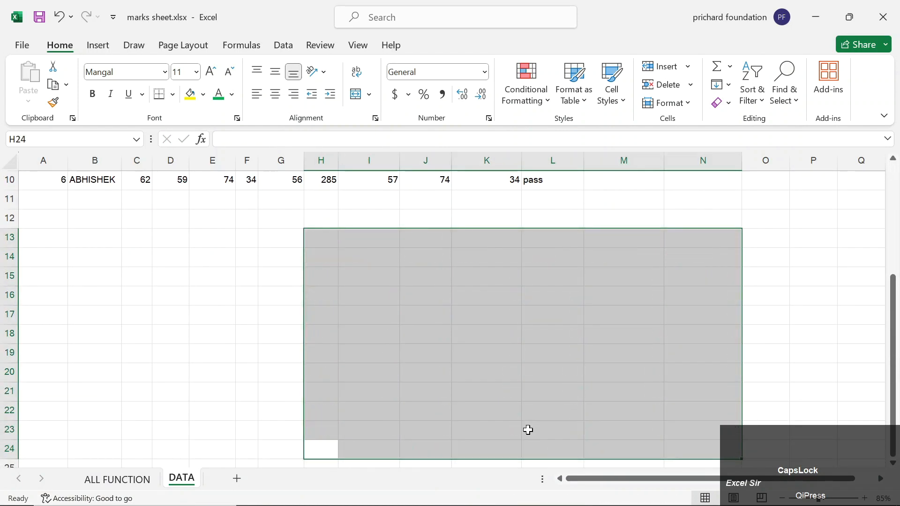
# Select the empty block H13:N23 below the marks table.
pyautogui.press('Up')
pyautogui.press('Up')
pyautogui.press('Up')
pyautogui.press('Up')
pyautogui.press('Up')
pyautogui.press('Up')
pyautogui.press('Up')
pyautogui.press('Up')
pyautogui.press('Up')
pyautogui.press('Up')
pyautogui.press('Up')
pyautogui.hotkey('shift', 'Right')
pyautogui.hotkey('shift', 'Right')
pyautogui.hotkey('shift', 'Right')
pyautogui.hotkey('shift', 'Right')
pyautogui.hotkey('shift', 'Right')
pyautogui.hotkey('shift', 'Down')
pyautogui.hotkey('shift', 'Down')
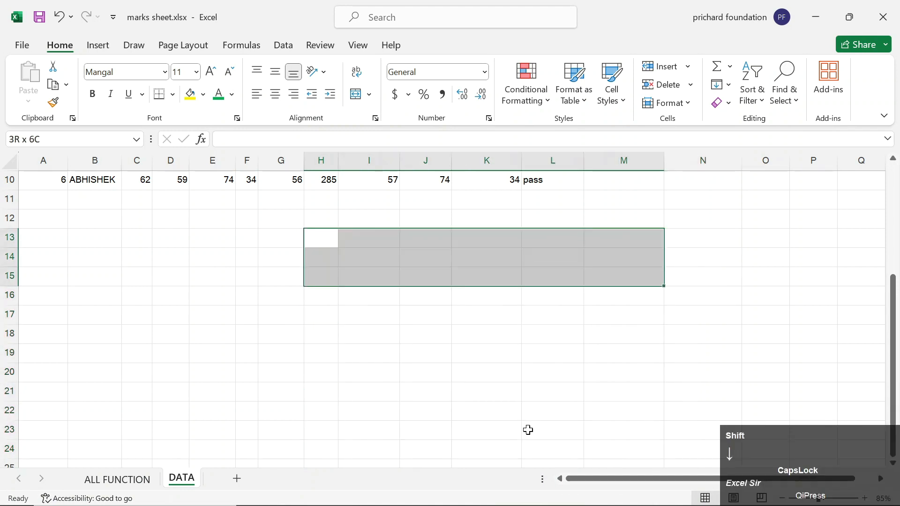
pyautogui.hotkey('shift', 'Down')
pyautogui.hotkey('shift', 'Down')
pyautogui.hotkey('shift', 'Down')
pyautogui.hotkey('shift', 'Down')
pyautogui.hotkey('shift', 'Down')
pyautogui.hotkey('shift', 'Down')
pyautogui.hotkey('shift', 'Down')
pyautogui.hotkey('shift', 'Right')
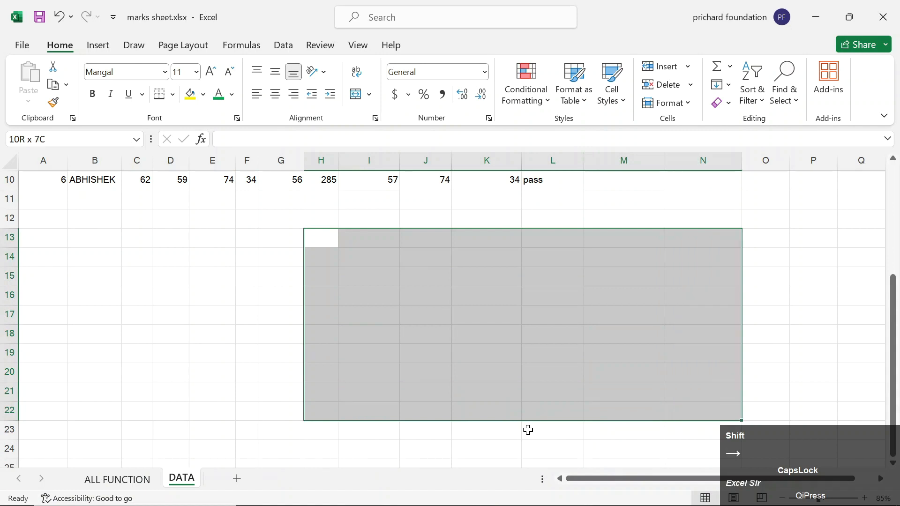
pyautogui.hotkey('shift', 'Down')
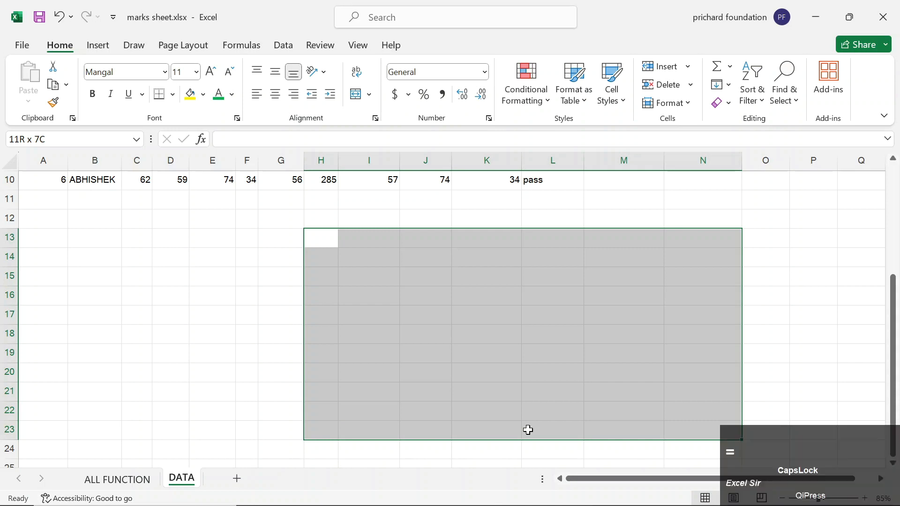
pyautogui.write('=TRASN')
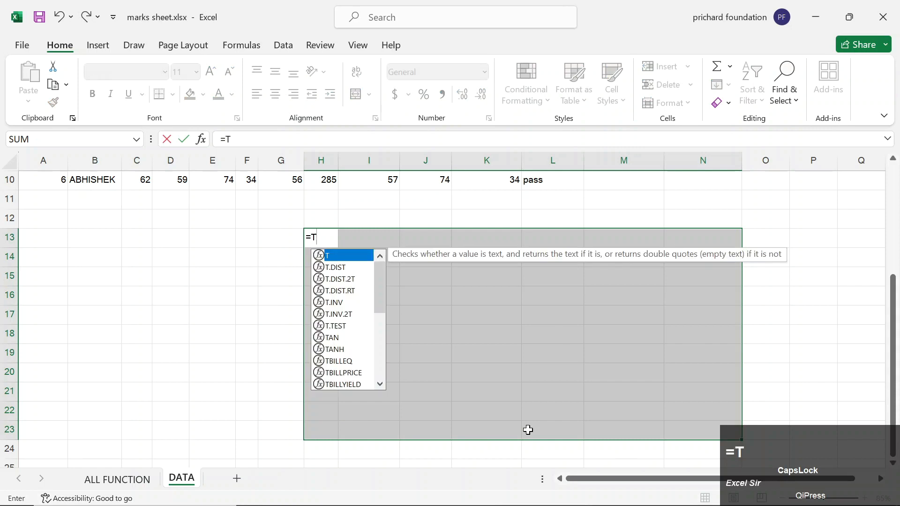
pyautogui.press('BackSpace')
pyautogui.press('BackSpace')
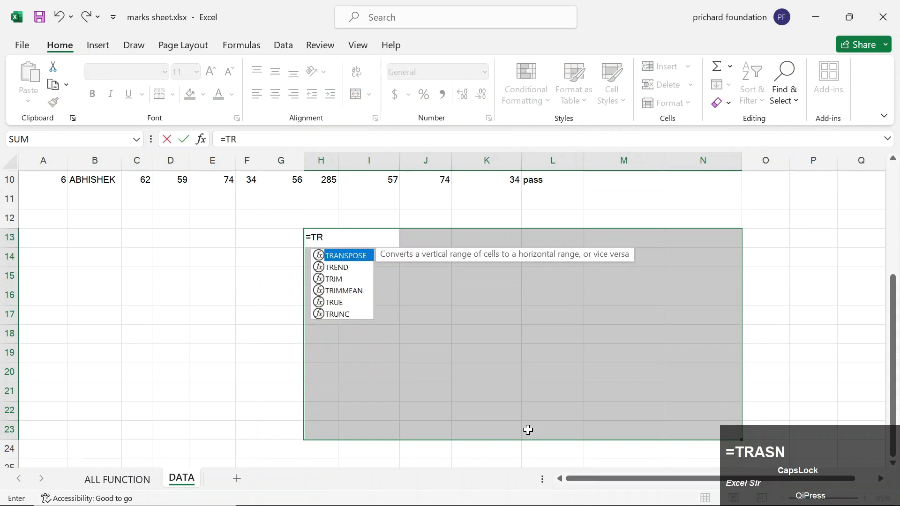
pyautogui.write('AN')
pyautogui.press('Tab')
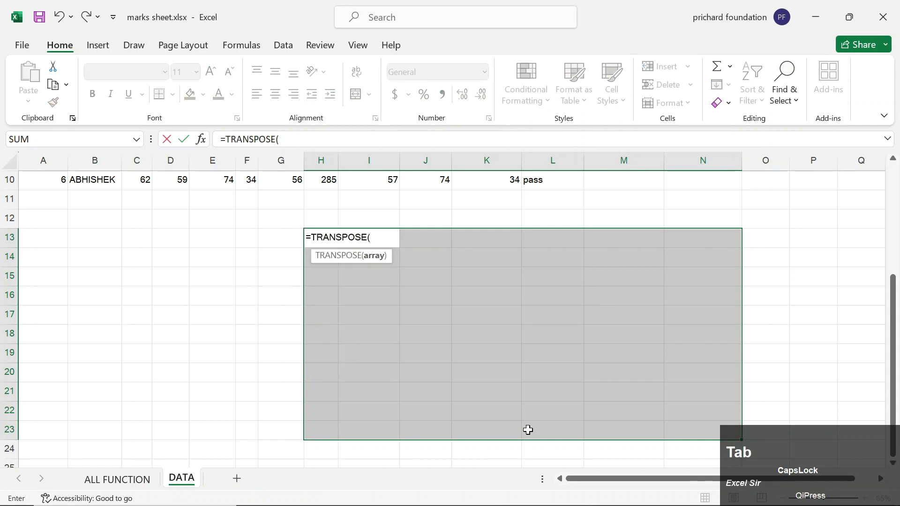
pyautogui.press('Up')
pyautogui.press('Up')
pyautogui.hotkey('ctrl', 'shift', 'Right')
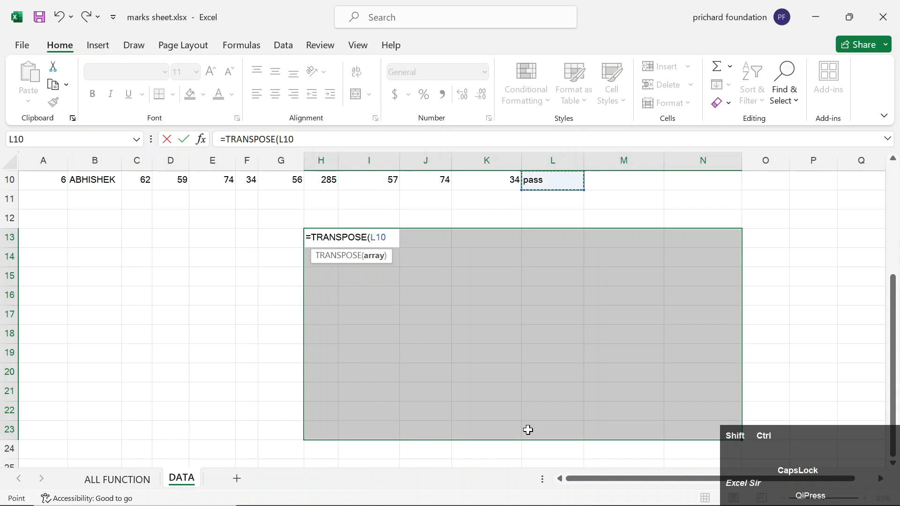
pyautogui.hotkey('ctrl', 'shift', 'Up')
pyautogui.hotkey('ctrl', 'shift', 'Left')
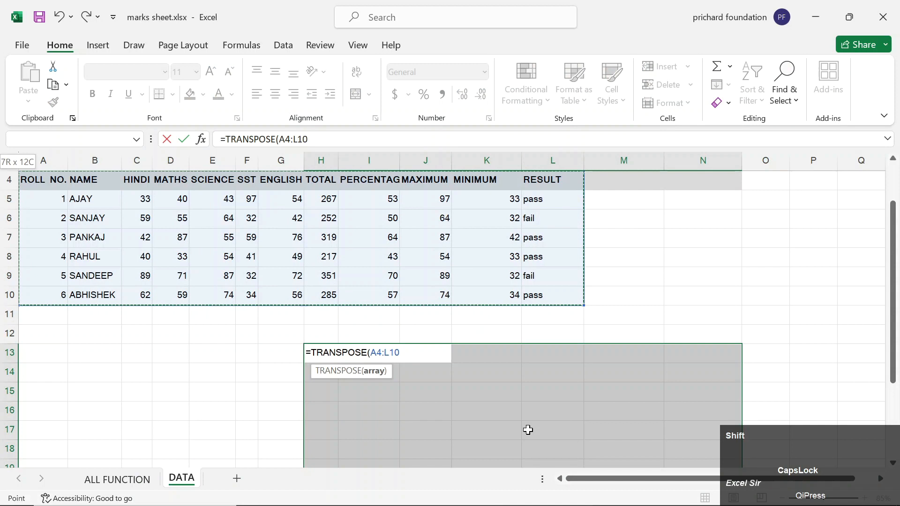
pyautogui.write(')')
pyautogui.hotkey('ctrl', 'shift', 'Return')
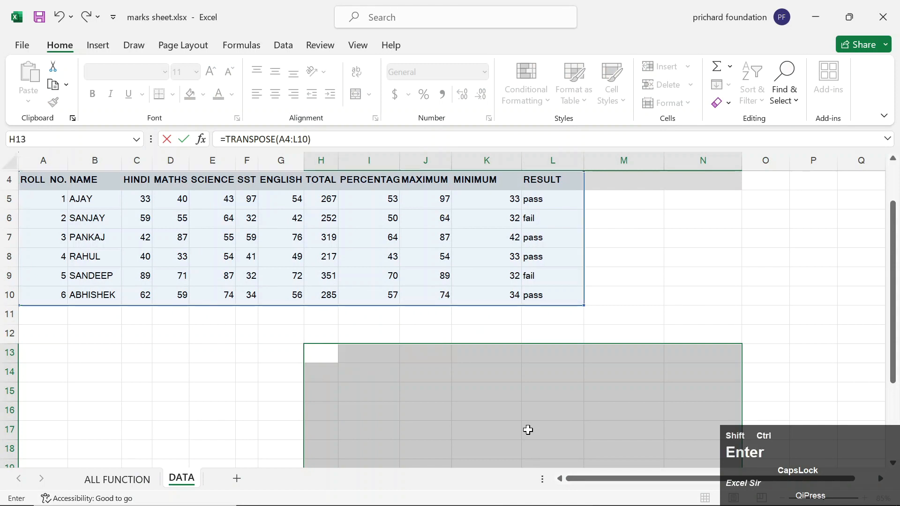
pyautogui.press('Delete')
pyautogui.press('Left')
pyautogui.press('Right')
pyautogui.press('Right')
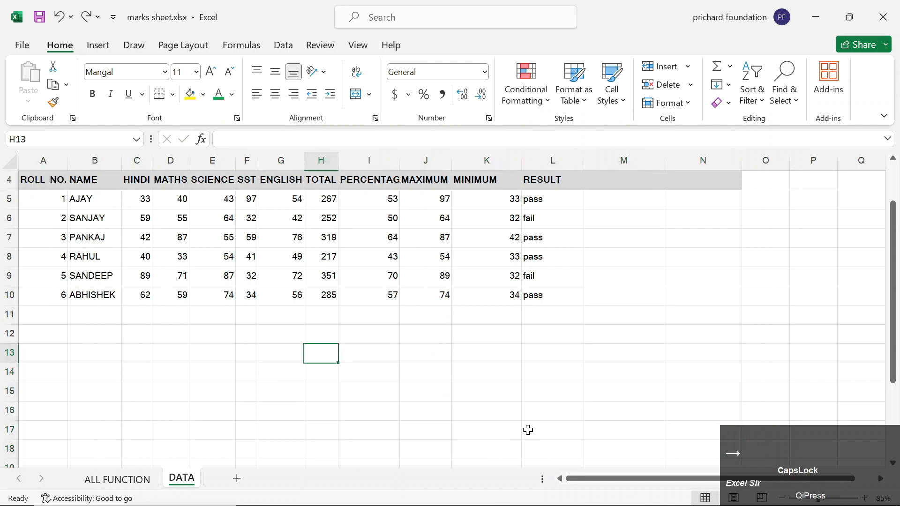
pyautogui.write('=TRANS')
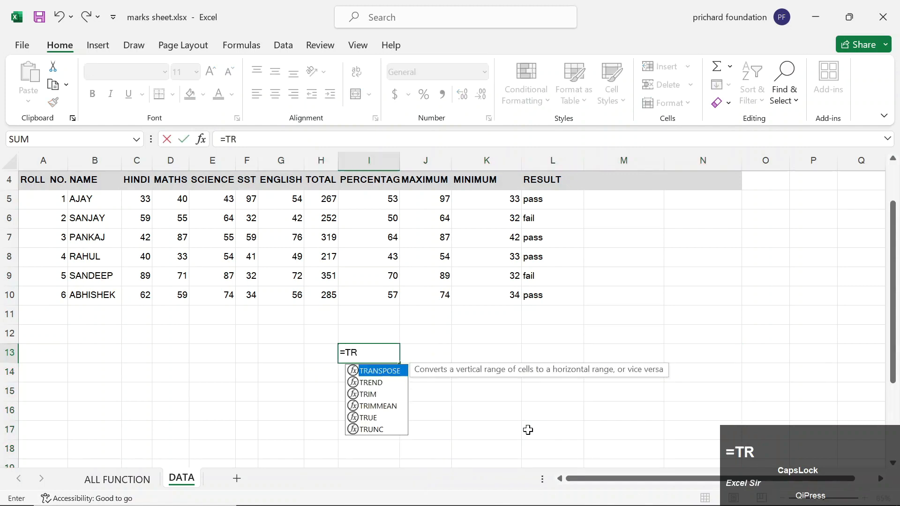
pyautogui.press('Tab')
pyautogui.press('Up')
pyautogui.press('Up')
pyautogui.press('Up')
pyautogui.press('Right')
pyautogui.press('Right')
pyautogui.press('Right')
pyautogui.hotkey('ctrl', 'shift', 'Up')
pyautogui.hotkey('ctrl', 'shift', 'Left')
pyautogui.write(')')
pyautogui.press('Return')
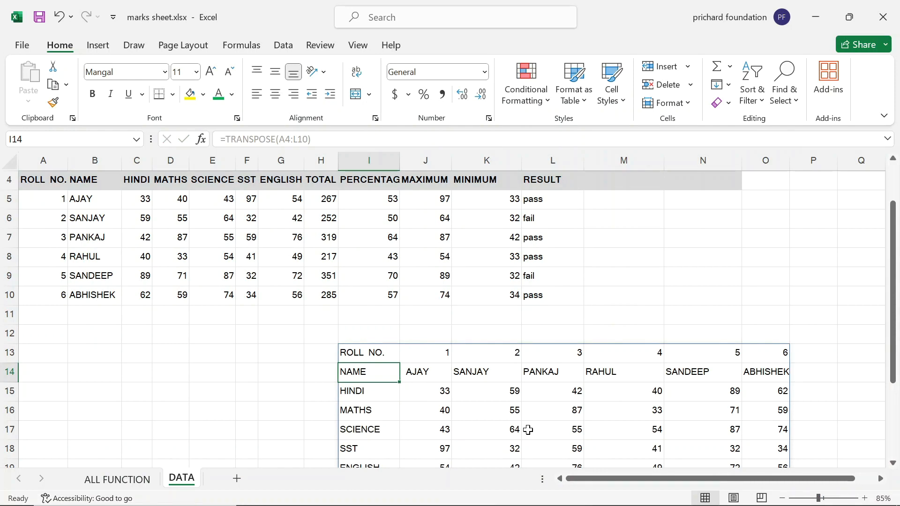
pyautogui.press('ctrl')
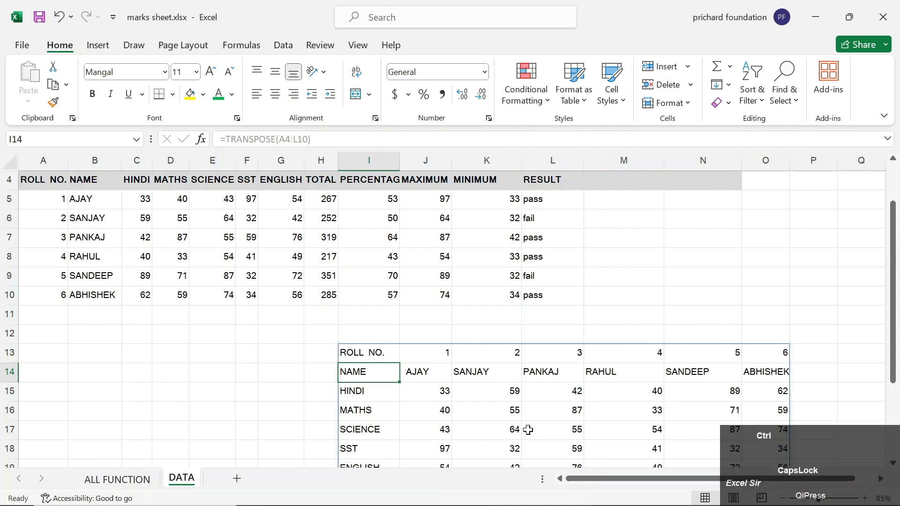
pyautogui.hotkey('ctrl', 'z')
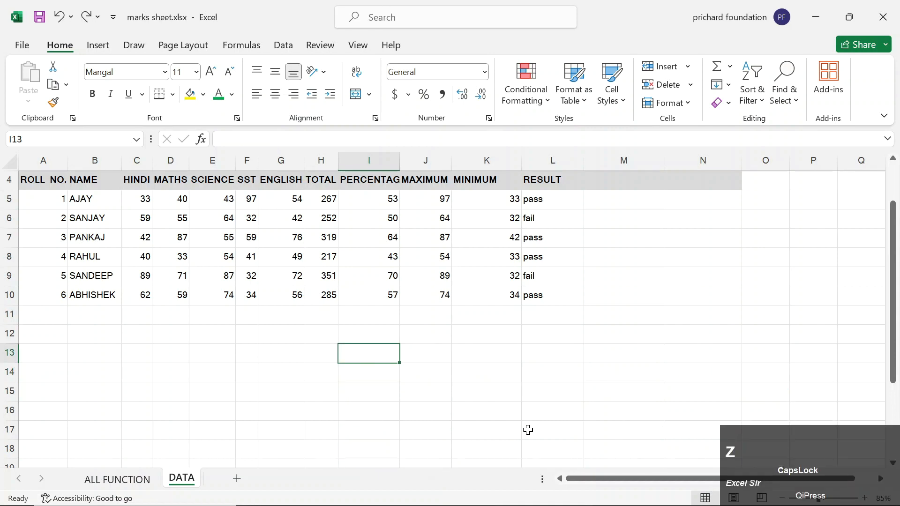
# Copy the marks table A4:L10 from the DATA sheet.
pyautogui.click(410, 367)
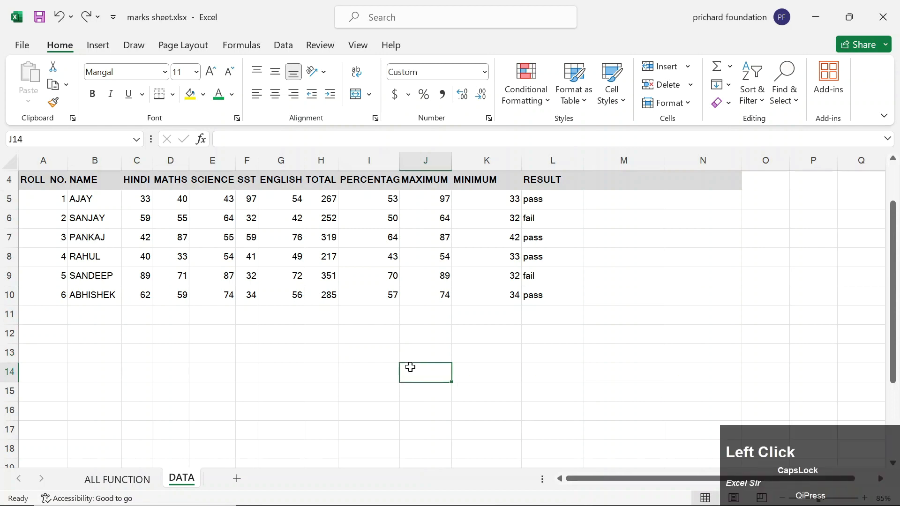
pyautogui.click(117, 478)
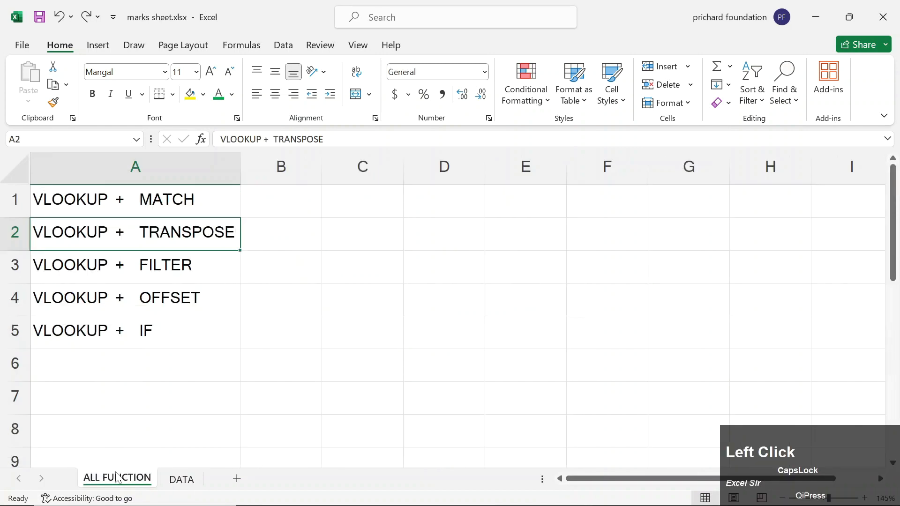
pyautogui.click(179, 485)
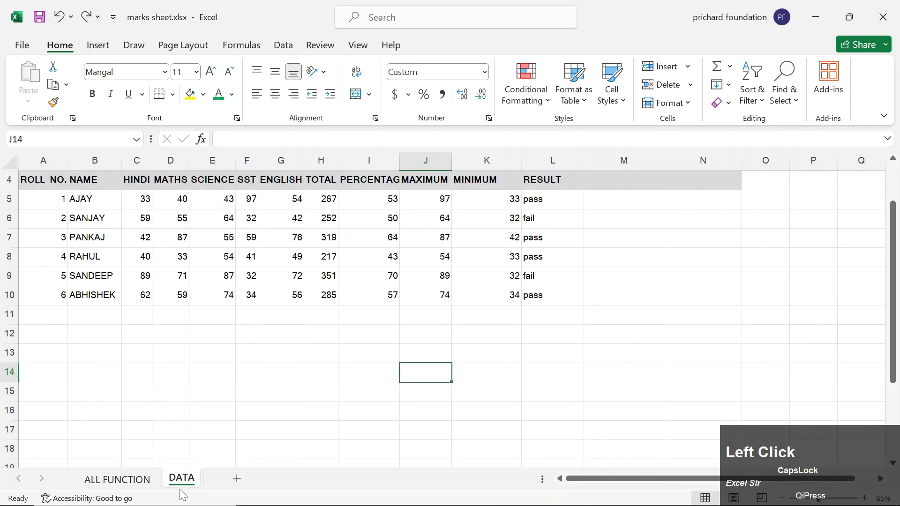
pyautogui.click(44, 182)
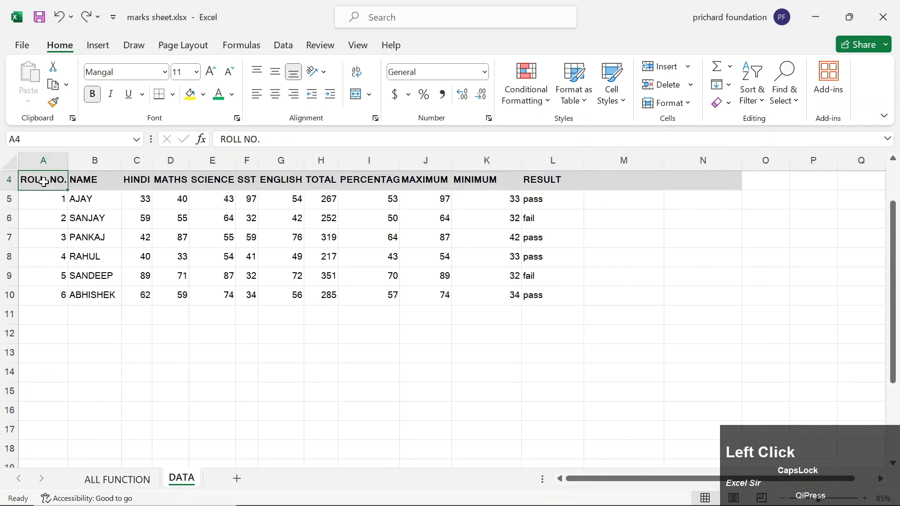
pyautogui.hotkey('ctrl', 'shift', 'Down')
pyautogui.hotkey('ctrl', 'shift', 'Right')
pyautogui.hotkey('ctrl', 'c')
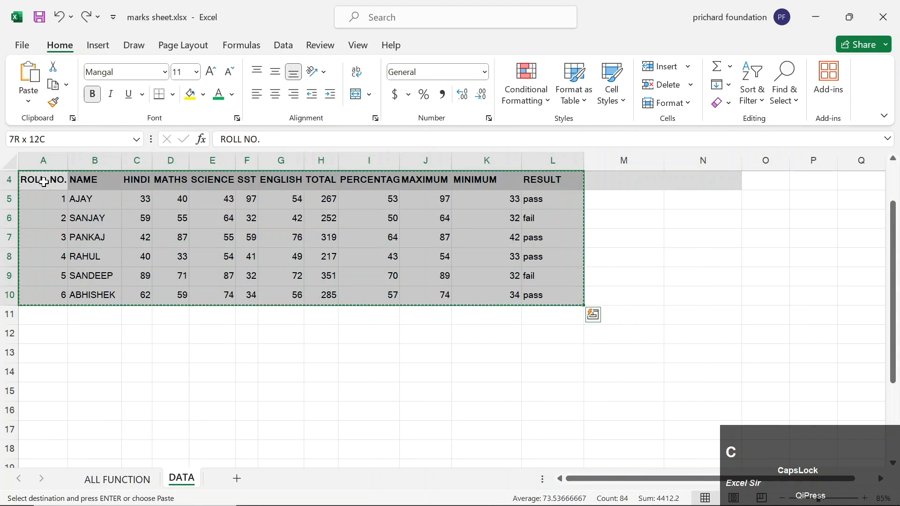
# Paste the table transposed into A1 of a new Sheet2 via Paste Special.
pyautogui.click(237, 479)
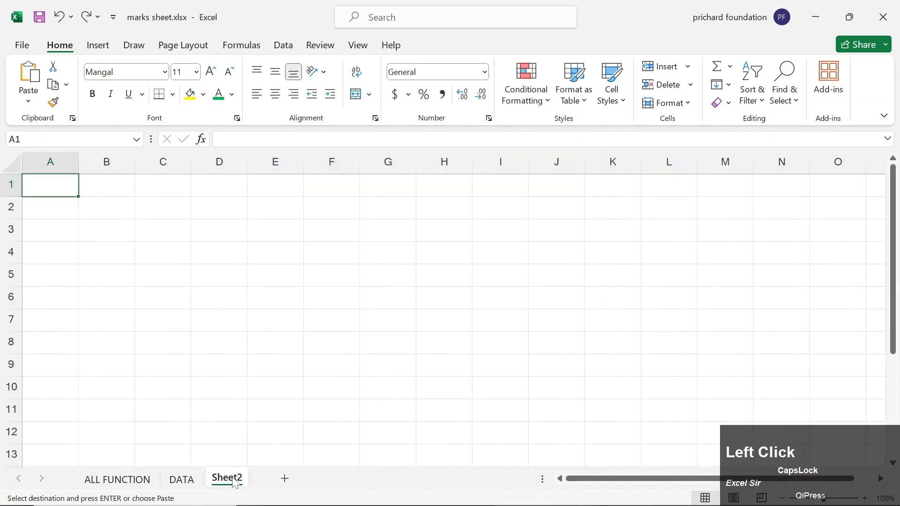
pyautogui.rightClick(47, 184)
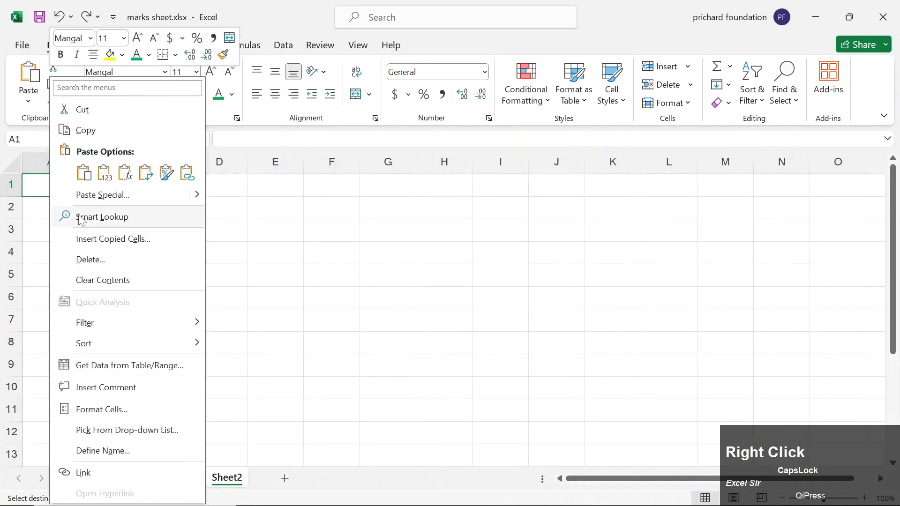
pyautogui.click(96, 195)
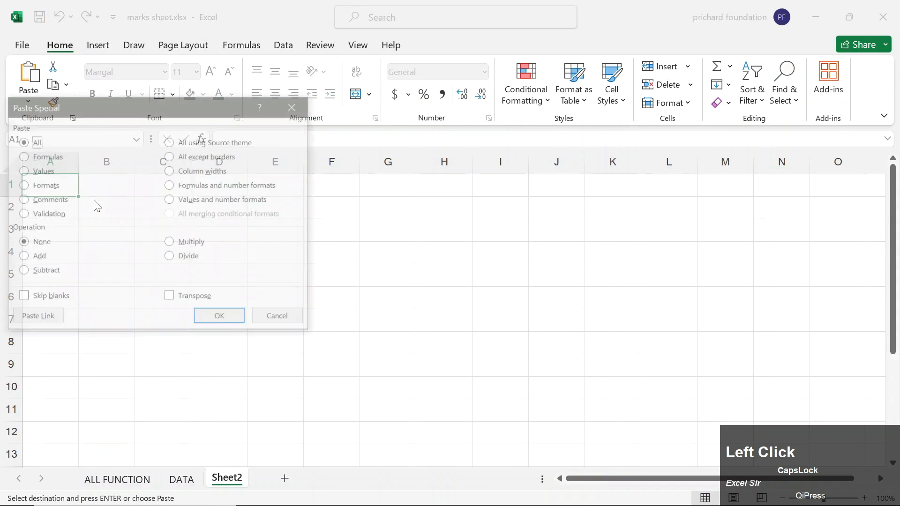
pyautogui.click(174, 297)
pyautogui.click(221, 318)
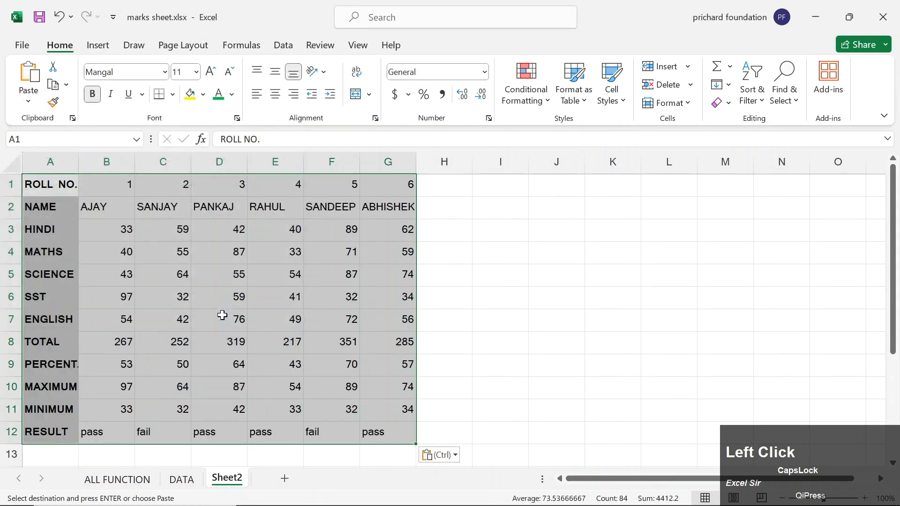
pyautogui.click(564, 296)
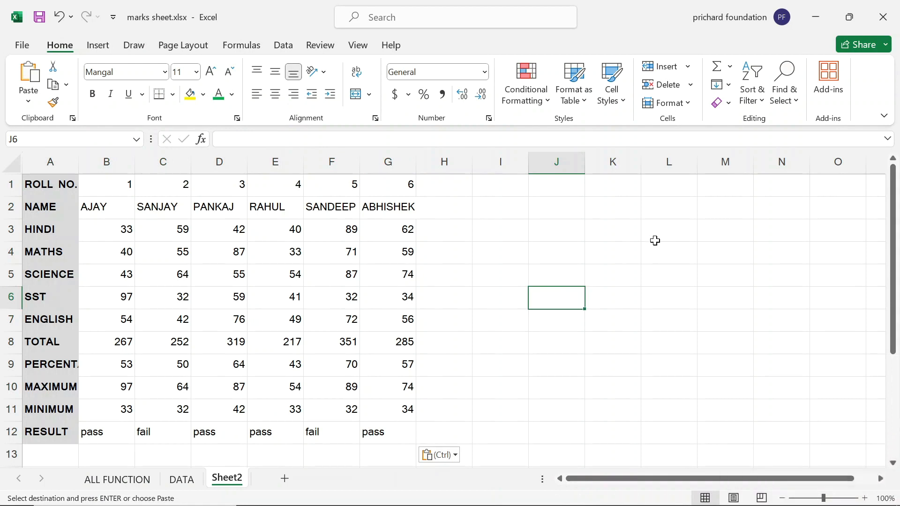
# Enter the heading ROLL NO. in K3.
pyautogui.click(630, 240)
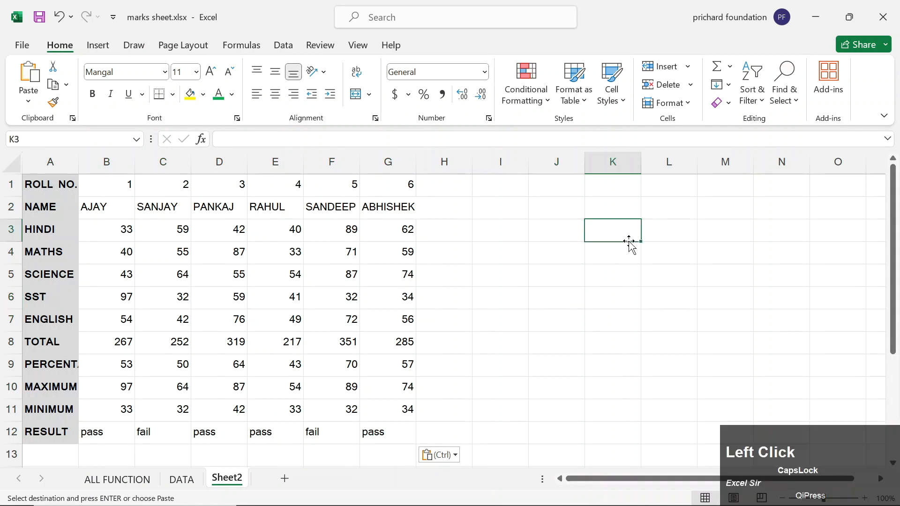
pyautogui.write('ROLL NO.')
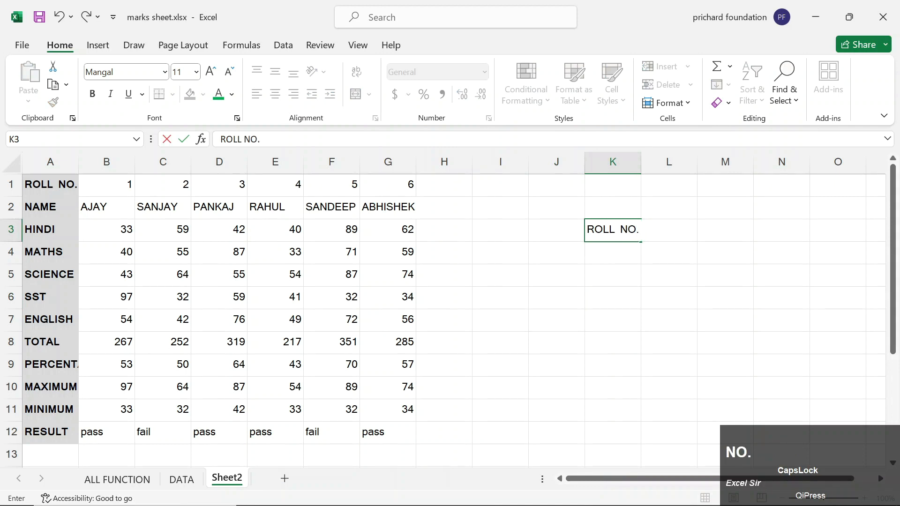
pyautogui.press('Tab')
# Add the TOTAL heading in L3 and roll number 3 in K4.
pyautogui.write('TOTAL')
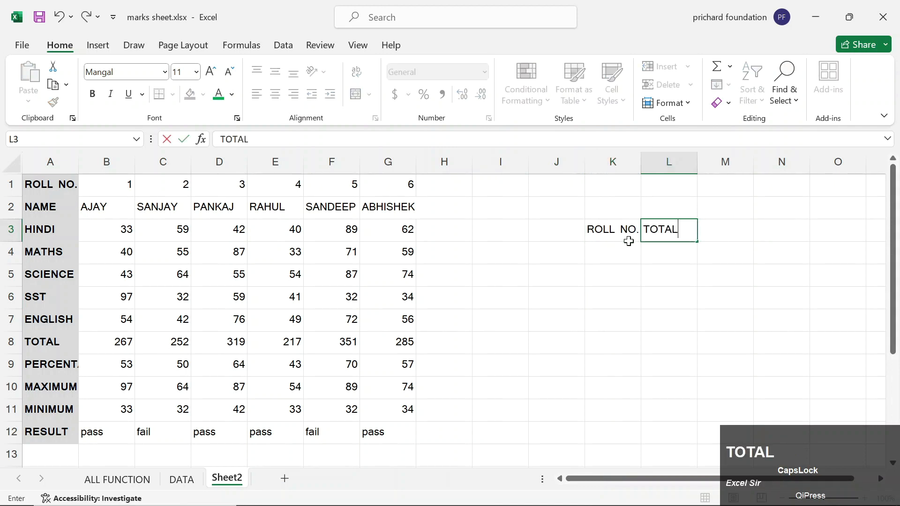
pyautogui.press('Return')
pyautogui.write('3')
pyautogui.press('Right')
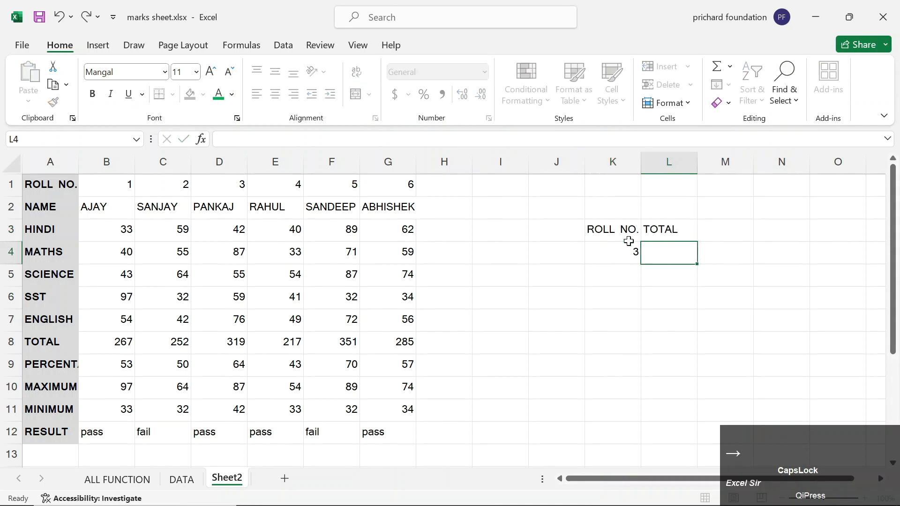
# Begin =VLOOKUP(K4, in L4 using the lookup value K4.
pyautogui.write('=VLO')
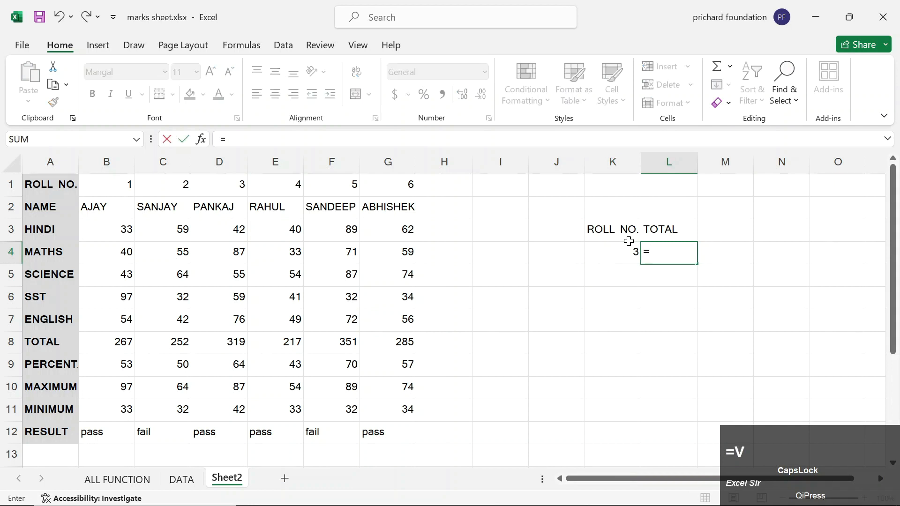
pyautogui.press('Tab')
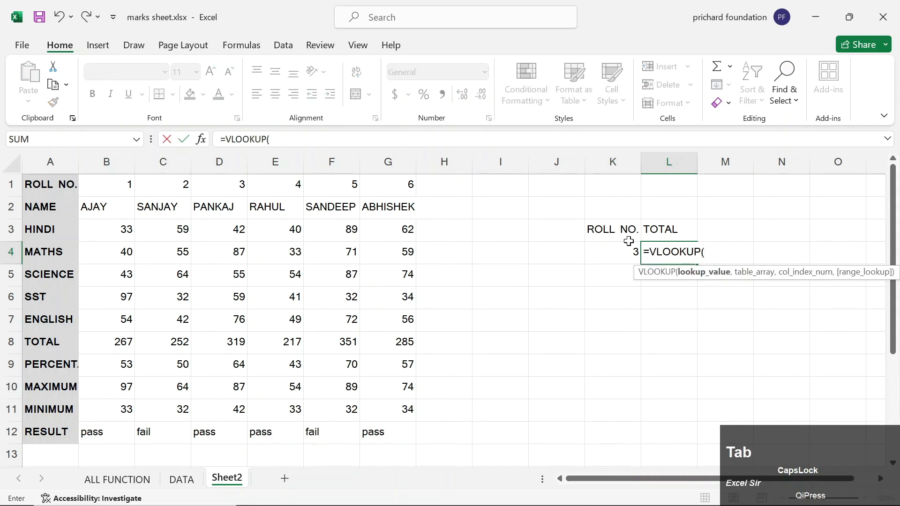
pyautogui.press('Left')
pyautogui.press('Up')
pyautogui.press('Down')
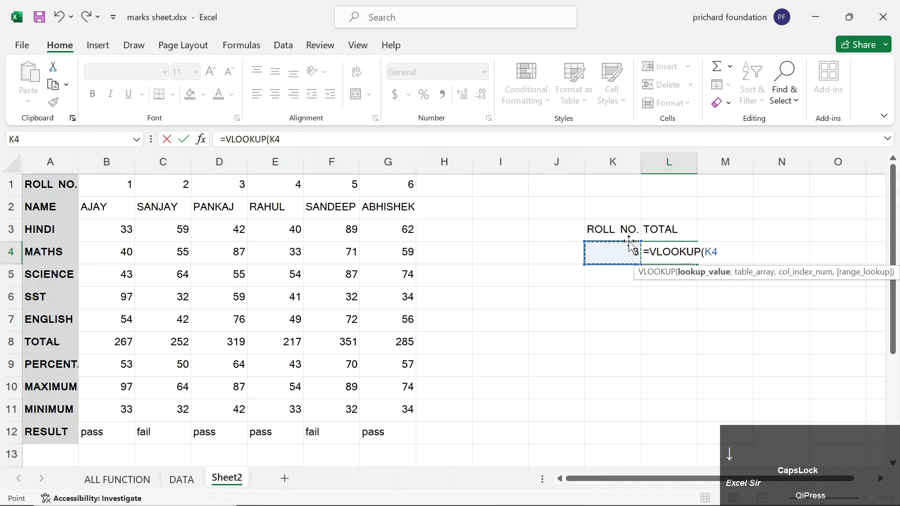
pyautogui.write(',')
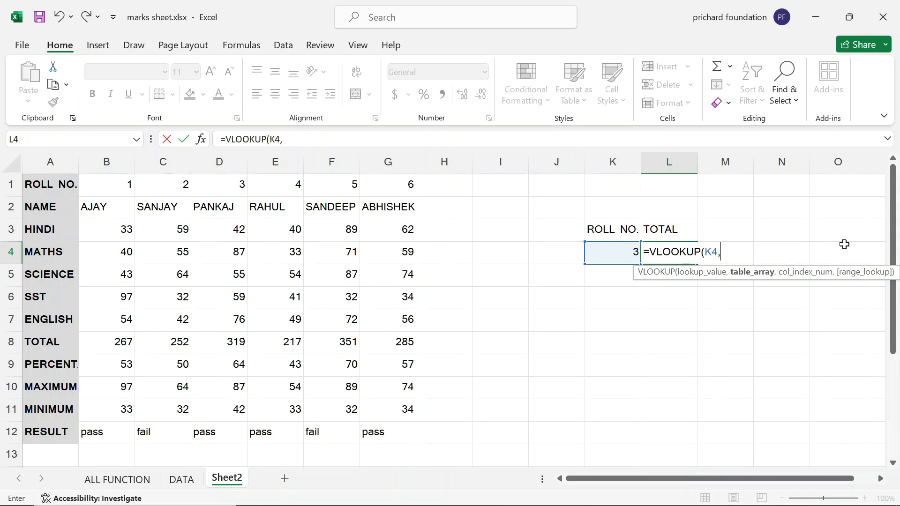
# Add TRANSPOSE(A1:G12) as the lookup table argument.
pyautogui.write('TRANS')
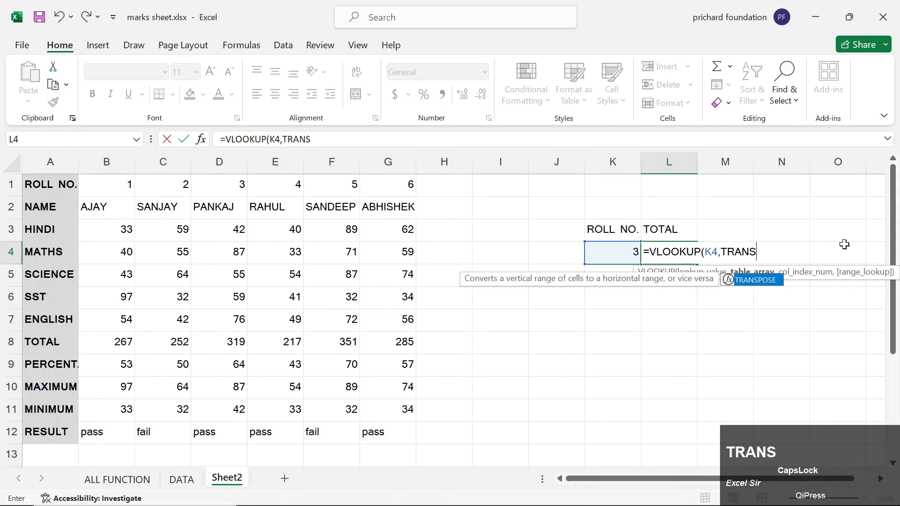
pyautogui.press('Tab')
pyautogui.press('Left')
pyautogui.press('Left')
pyautogui.press('Left')
pyautogui.press('Left')
pyautogui.press('Left')
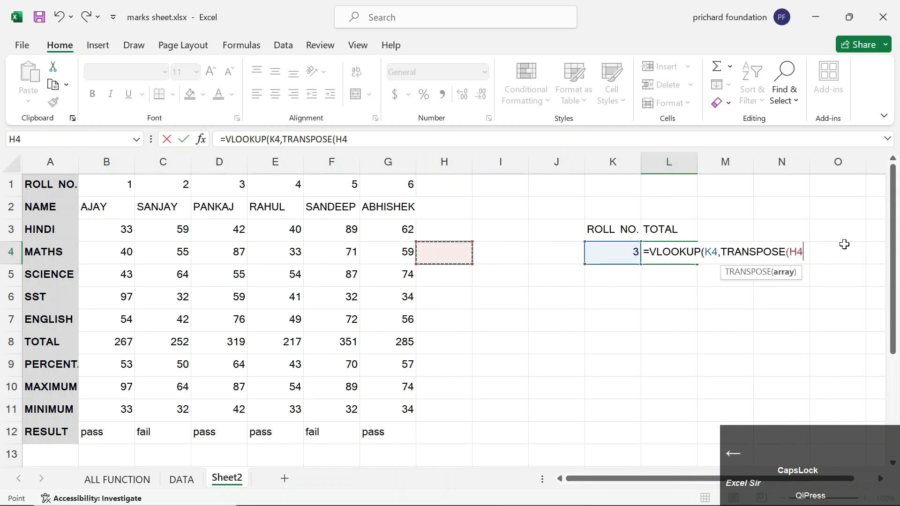
pyautogui.press('Up')
pyautogui.press('Up')
pyautogui.press('Up')
pyautogui.hotkey('ctrl', 'shift', 'Left')
pyautogui.hotkey('ctrl', 'shift', 'Down')
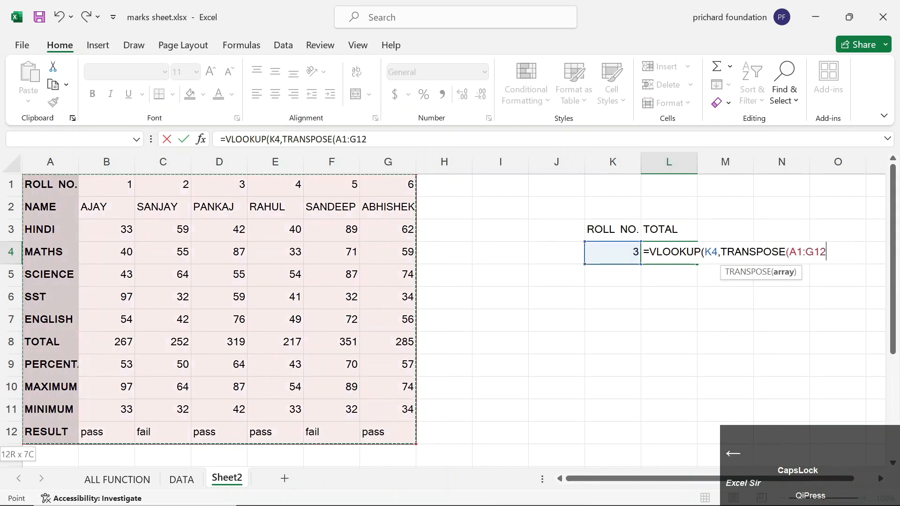
pyautogui.write(')')
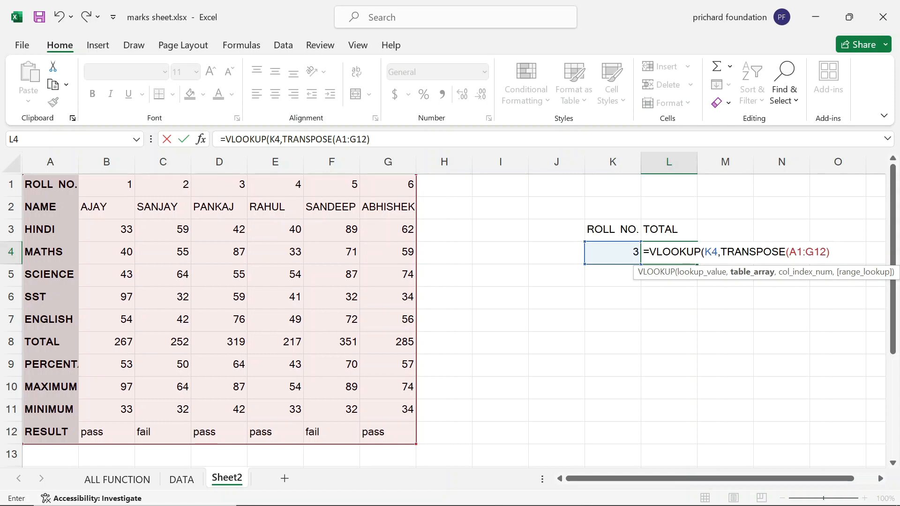
# Complete L4 as =VLOOKUP(K4,TRANSPOSE(A1:G12),8,0), returning 319, and recheck the formula.
pyautogui.write(',')
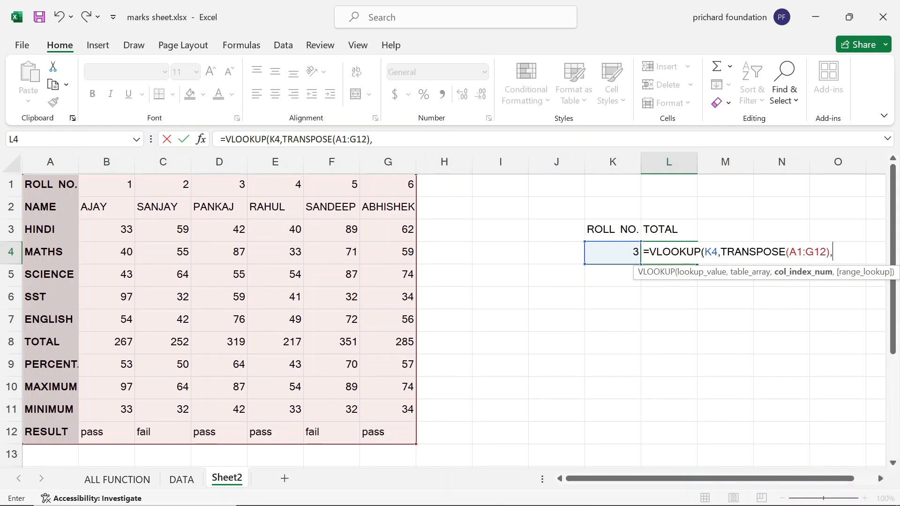
pyautogui.write('8')
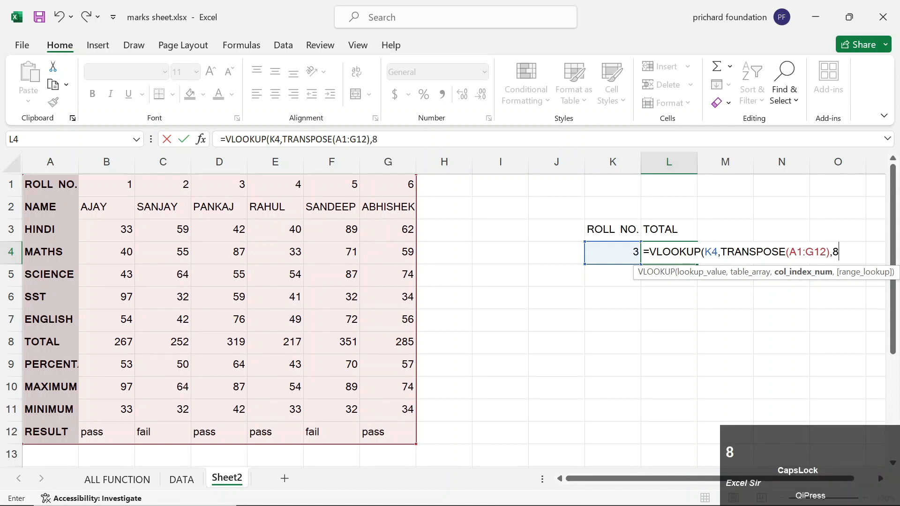
pyautogui.write(',0)')
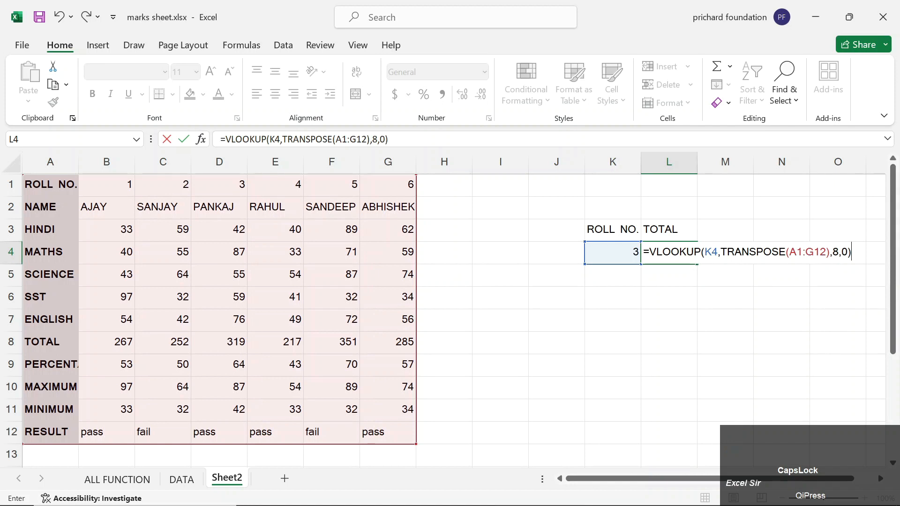
pyautogui.click(836, 252)
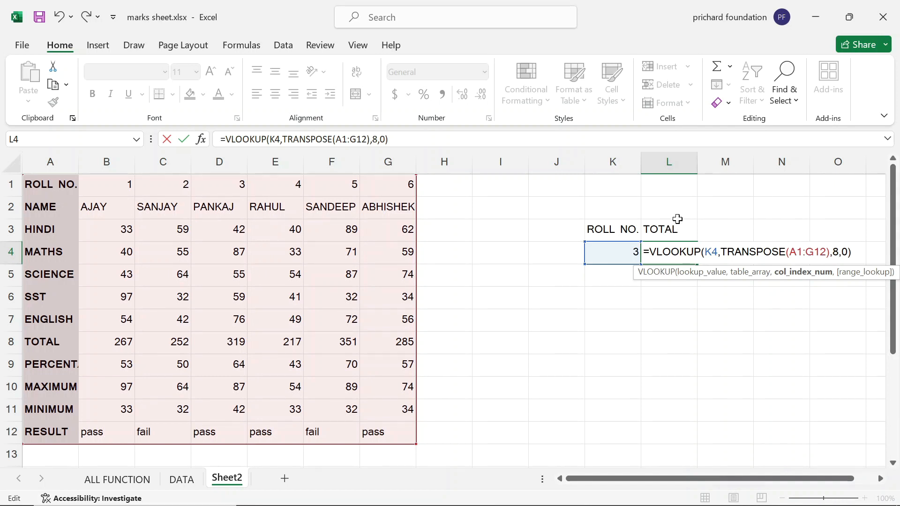
pyautogui.press('Return')
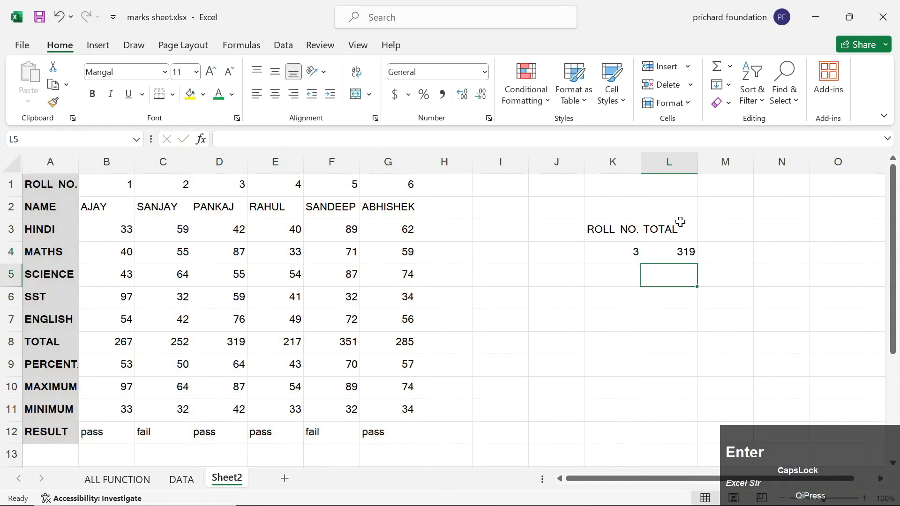
pyautogui.press('Up')
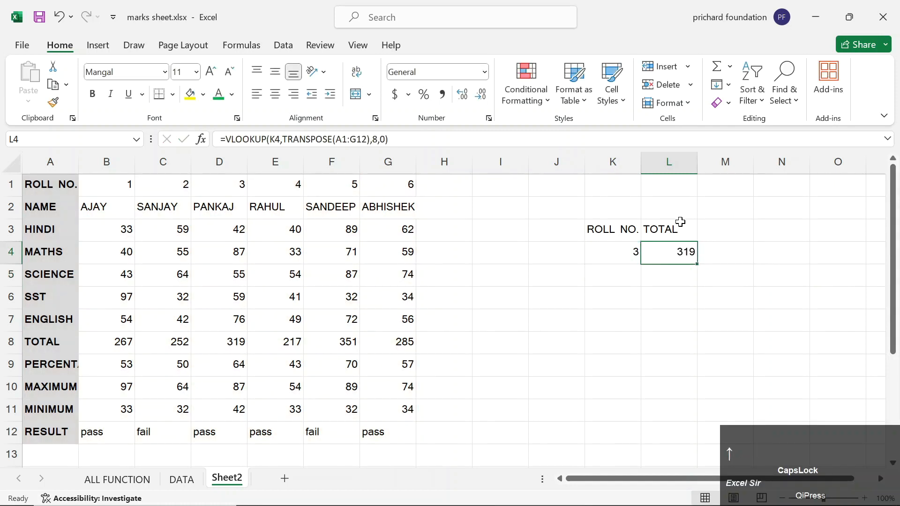
pyautogui.press('F2')
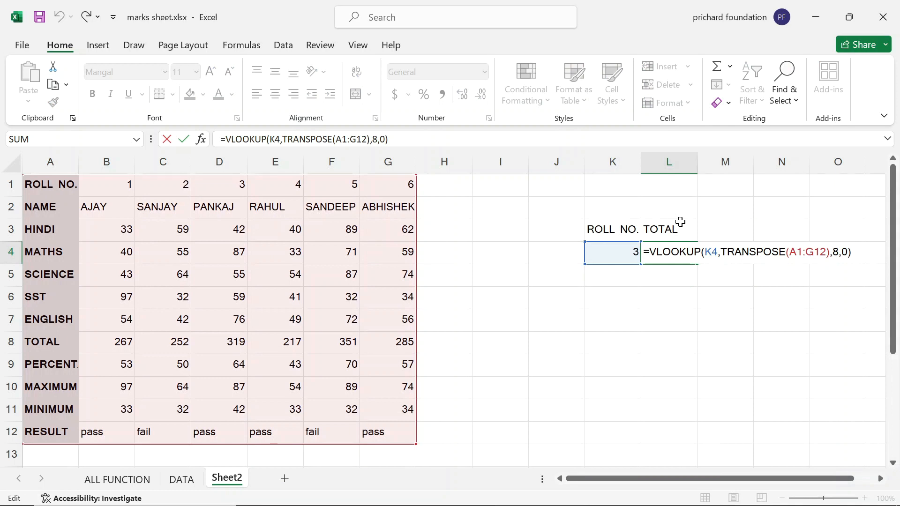
pyautogui.press('Return')
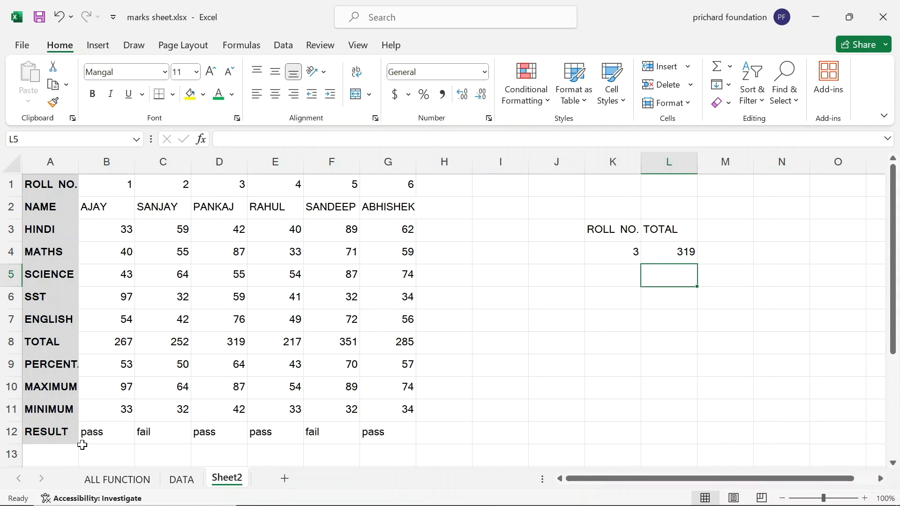
# Back on the DATA sheet, enter a ROLL NO. heading in I14.
pyautogui.click(138, 477)
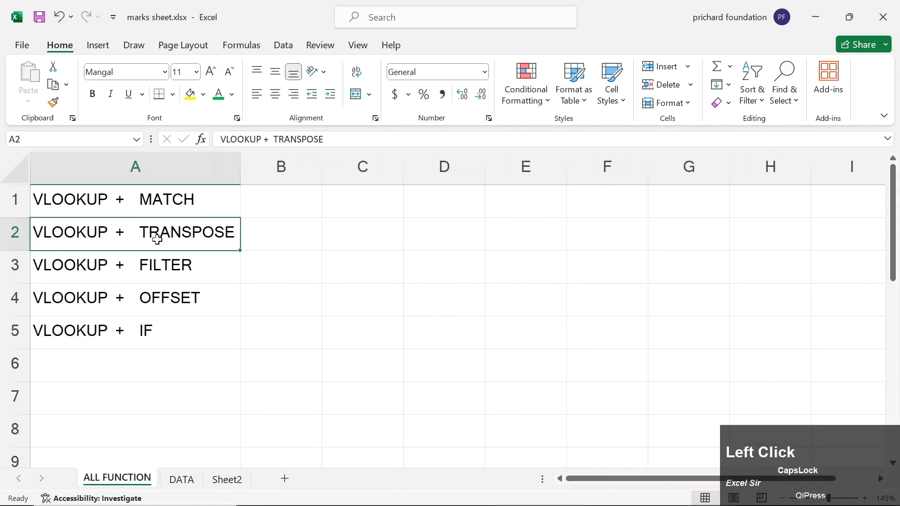
pyautogui.click(157, 264)
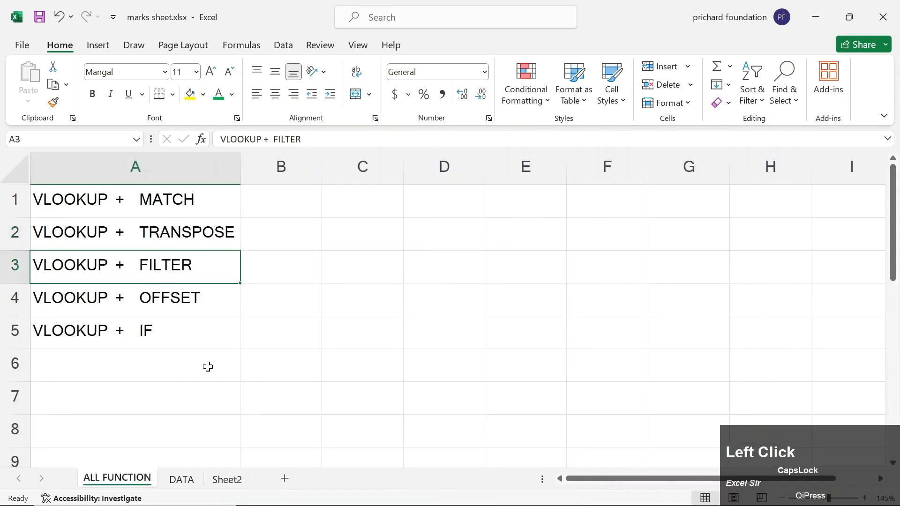
pyautogui.click(183, 479)
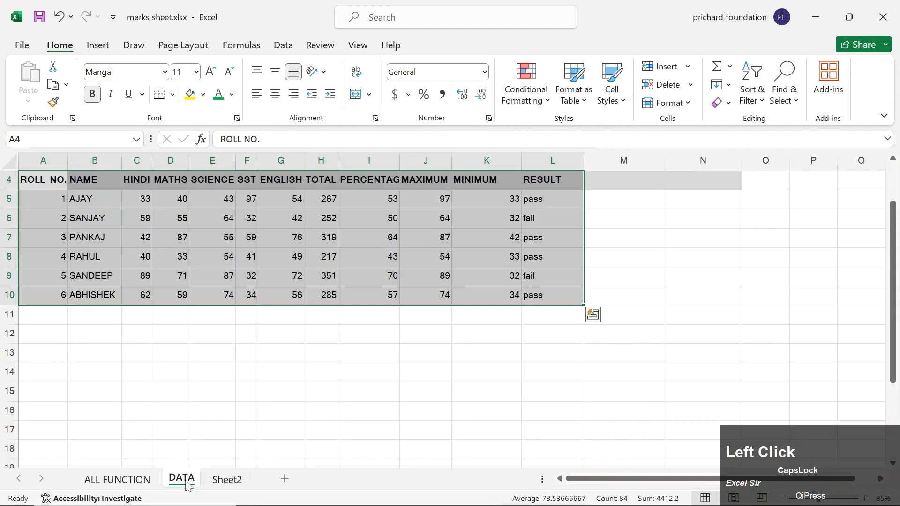
pyautogui.click(514, 372)
pyautogui.click(438, 359)
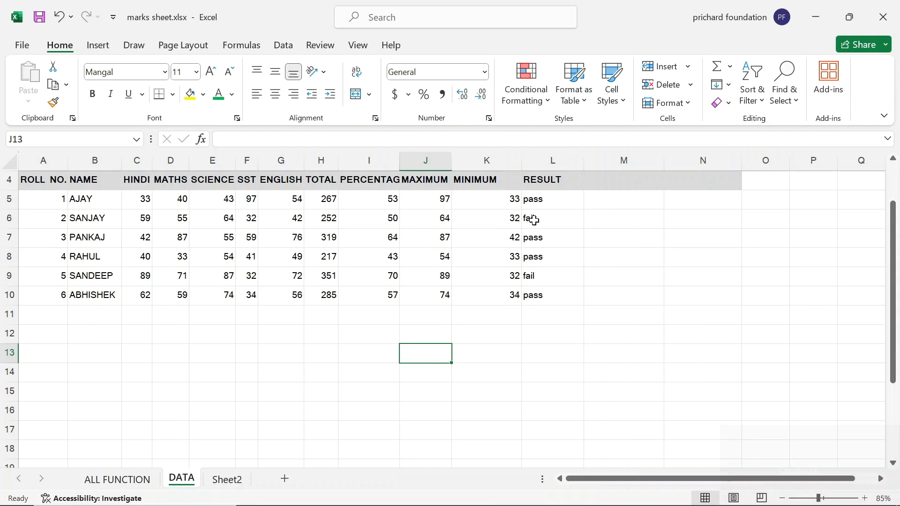
pyautogui.click(338, 366)
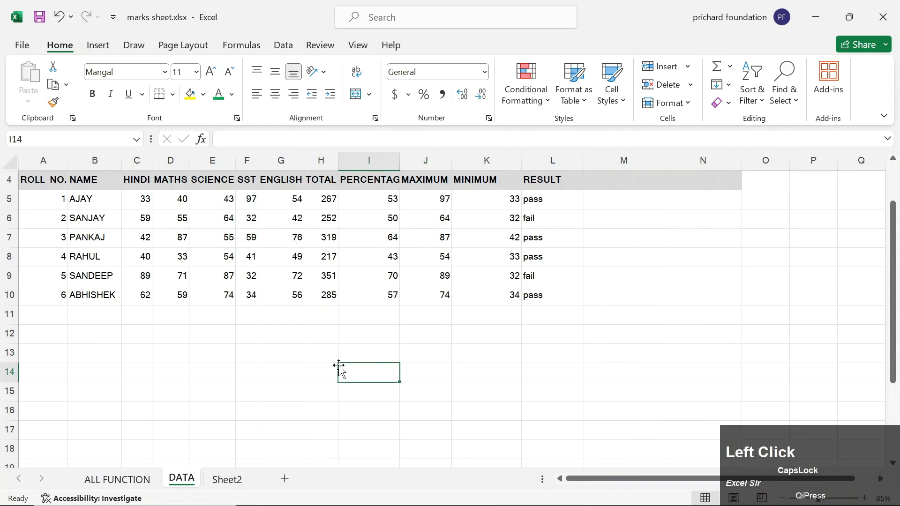
pyautogui.write('ROLL NO.')
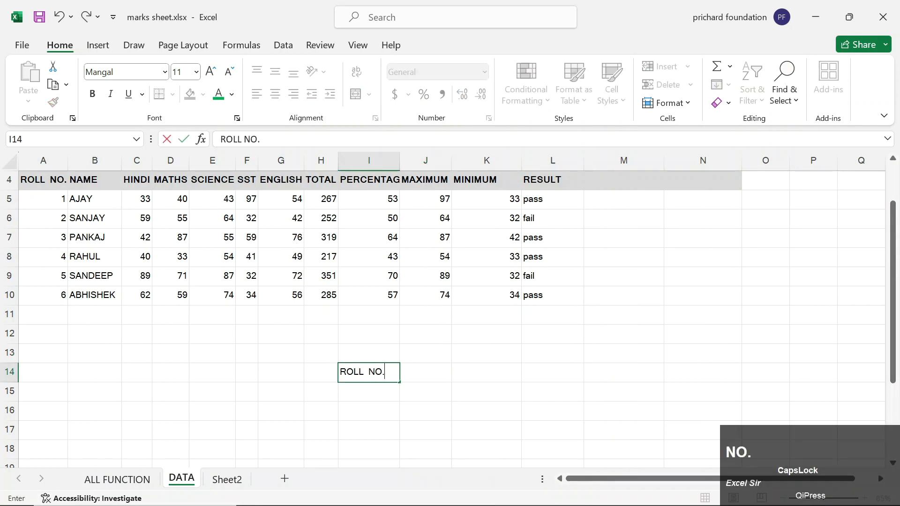
pyautogui.press('Down')
# Try roll numbers 1, 2, 3, 4 and 5 in turn in I15.
pyautogui.write('1')
pyautogui.press('Right')
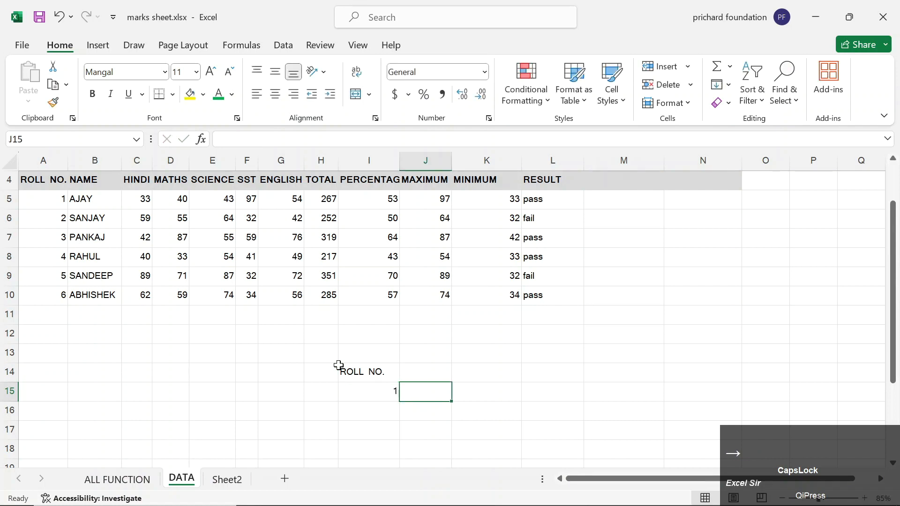
pyautogui.press('Left')
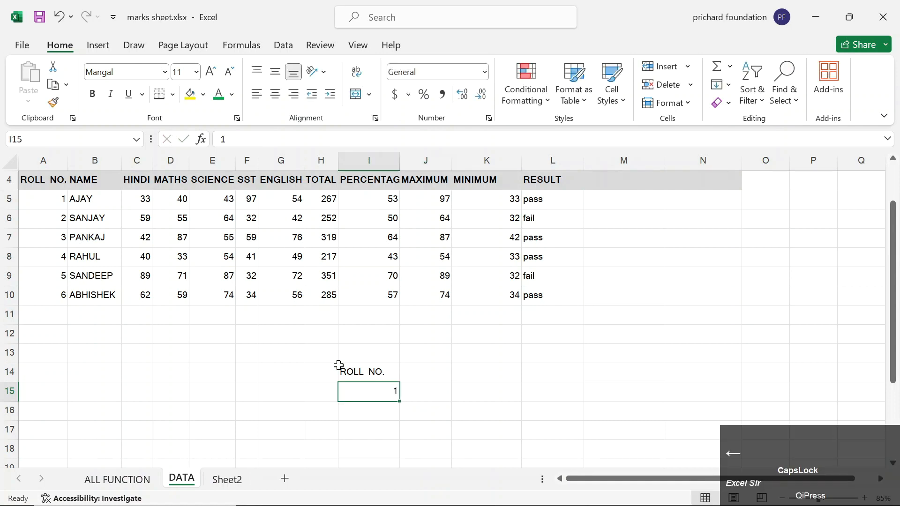
pyautogui.write('2')
pyautogui.press('Right')
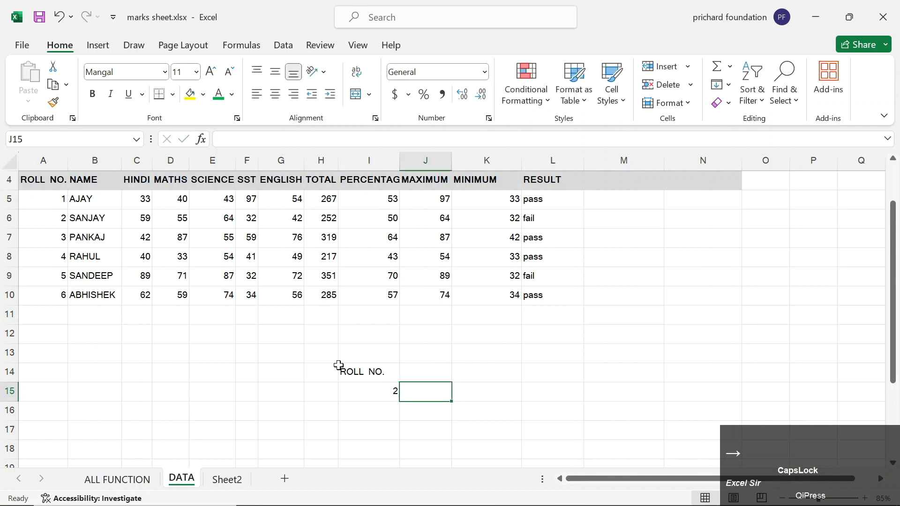
pyautogui.press('Left')
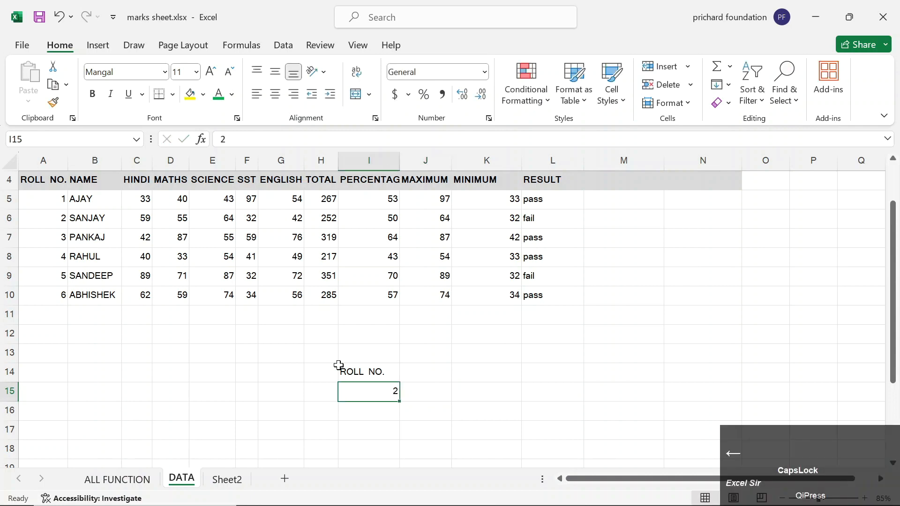
pyautogui.write('3')
pyautogui.press('Right')
pyautogui.press('Left')
pyautogui.write('4')
pyautogui.press('Right')
pyautogui.press('Left')
pyautogui.write('5')
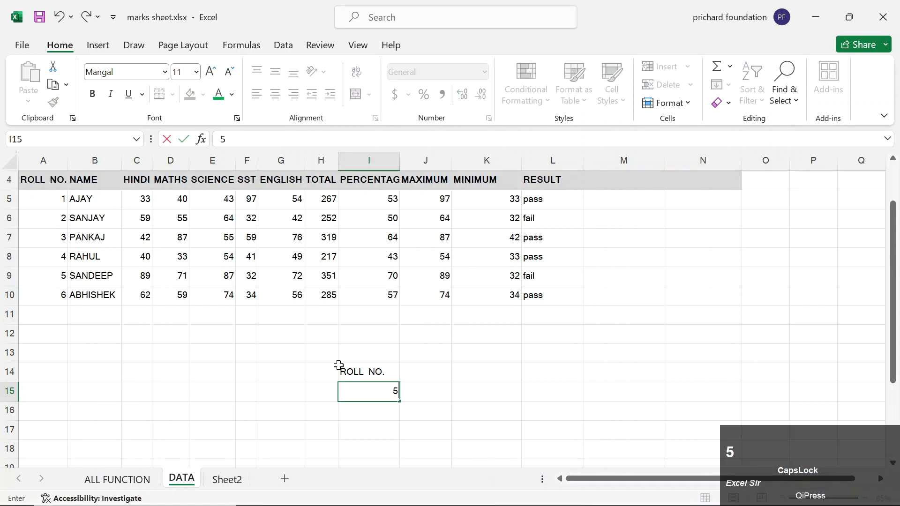
pyautogui.press('Right')
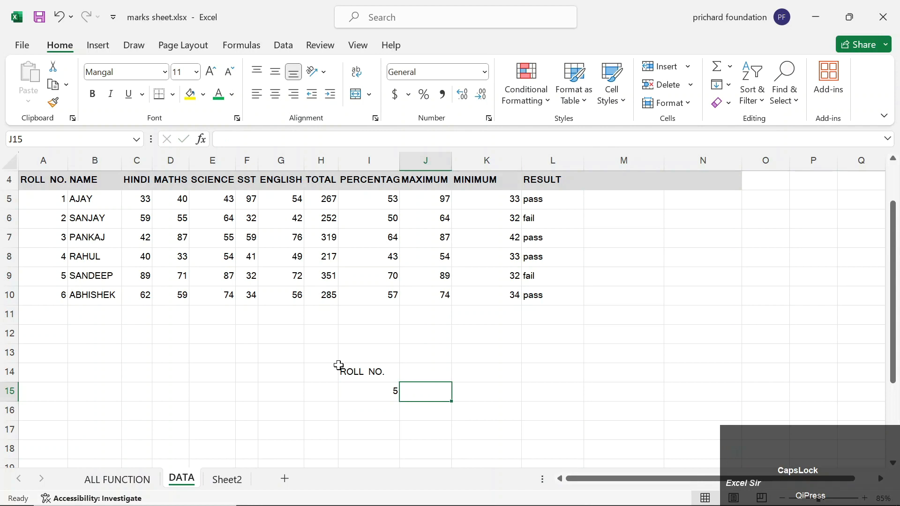
# Review the RESULT formulas, then clear the ROLL NO. label and value from I14:I15.
pyautogui.click(537, 220)
pyautogui.click(538, 279)
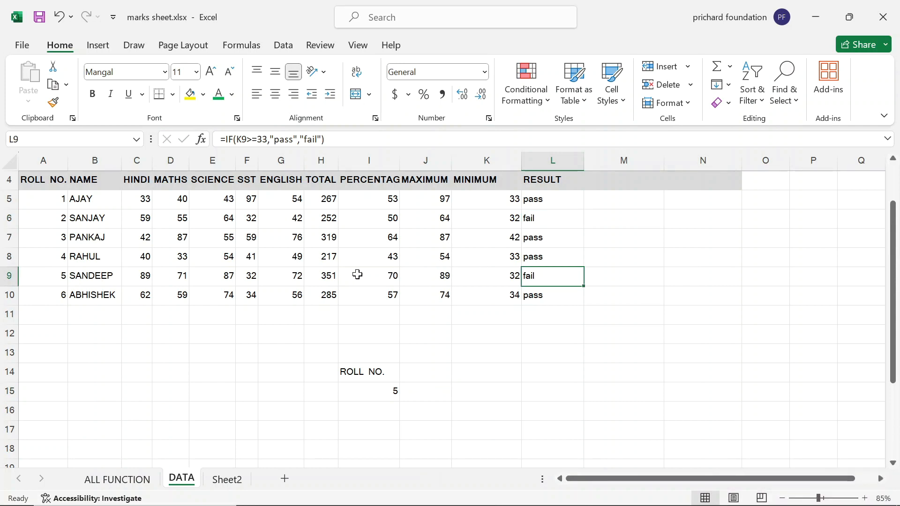
pyautogui.press('Left')
pyautogui.press('Left')
pyautogui.press('Left')
pyautogui.press('Down')
pyautogui.press('Down')
pyautogui.press('Down')
pyautogui.press('Down')
pyautogui.press('Down')
pyautogui.hotkey('shift', 'Down')
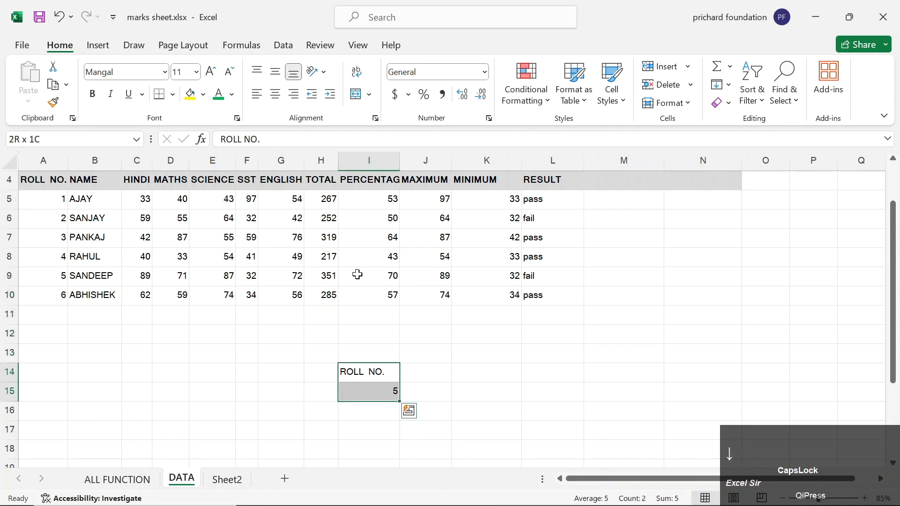
pyautogui.press('Delete')
pyautogui.hotkey('shift', 'Up')
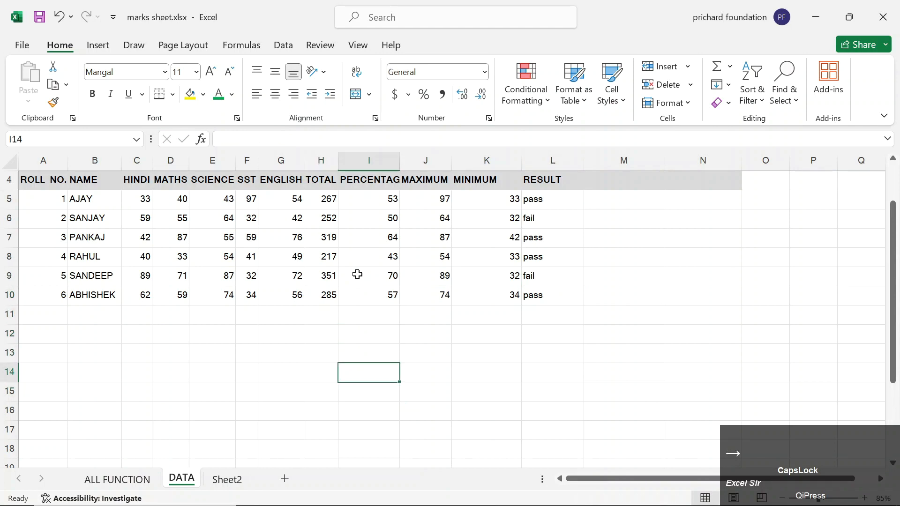
# Start =FILTER(A4:L10, in I14 with the whole marks table as the array.
pyautogui.write('=FILTER')
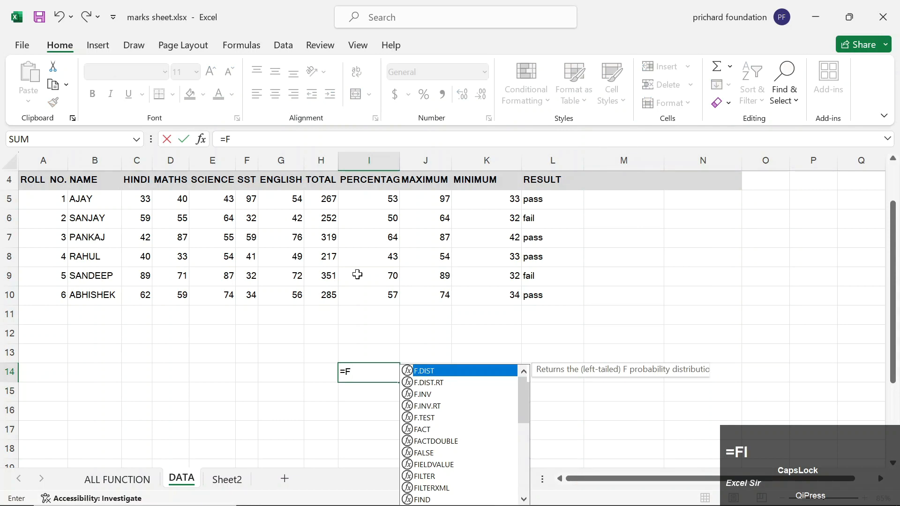
pyautogui.press('Tab')
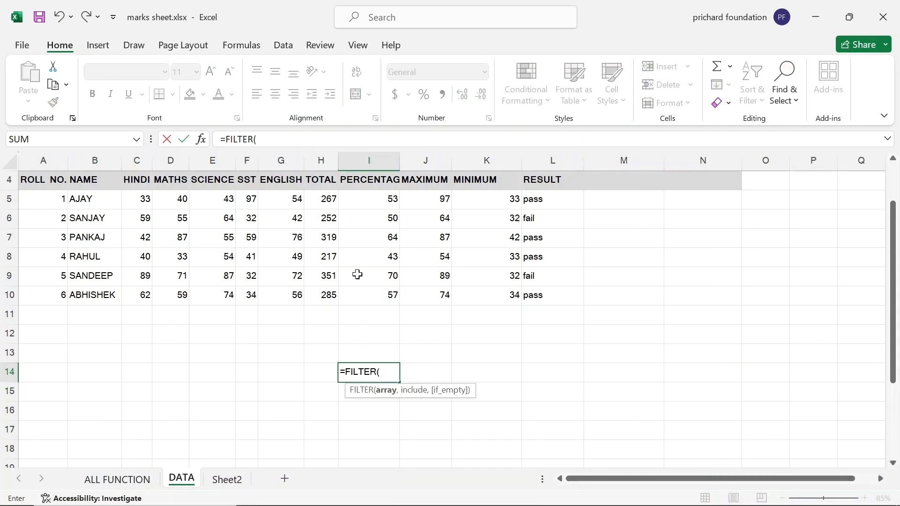
pyautogui.press('Up')
pyautogui.press('Up')
pyautogui.press('Up')
pyautogui.press('Up')
pyautogui.press('Up')
pyautogui.press('Left')
pyautogui.press('Left')
pyautogui.press('Left')
pyautogui.press('Left')
pyautogui.press('Left')
pyautogui.press('Left')
pyautogui.press('Left')
pyautogui.press('Left')
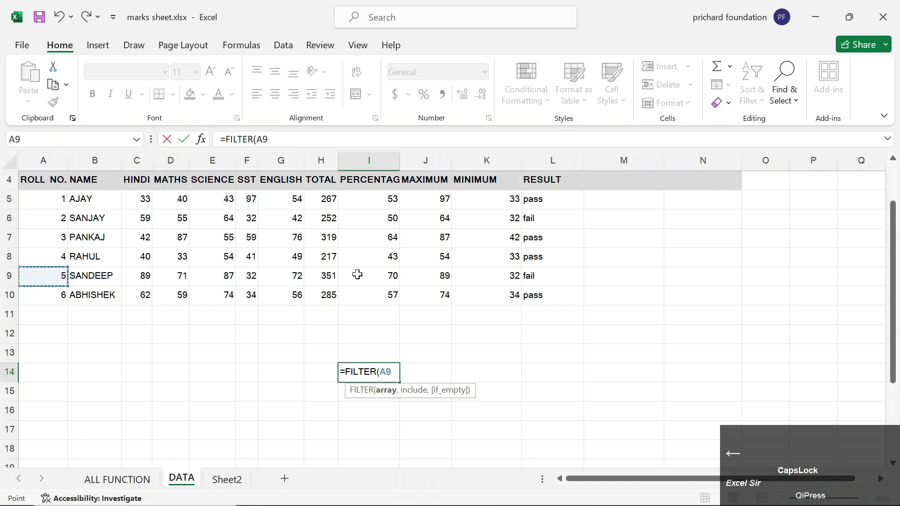
pyautogui.hotkey('ctrl', 'Up')
pyautogui.hotkey('ctrl', 'shift', 'Down')
pyautogui.hotkey('ctrl', 'shift', 'Right')
pyautogui.write(',')
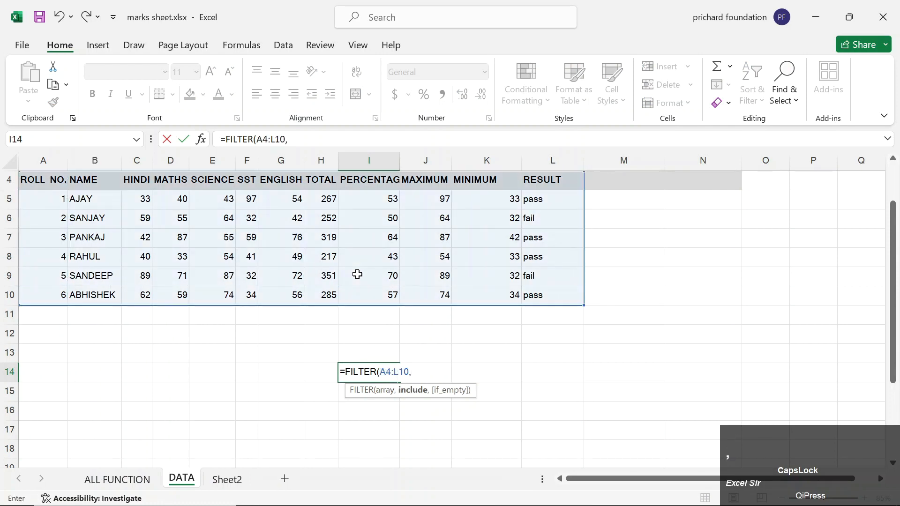
# Set the include range to L4:L10 and try a "FAIL" comparison.
pyautogui.press('Up')
pyautogui.press('Up')
pyautogui.press('Up')
pyautogui.press('Right')
pyautogui.press('Right')
pyautogui.press('Right')
pyautogui.press('Up')
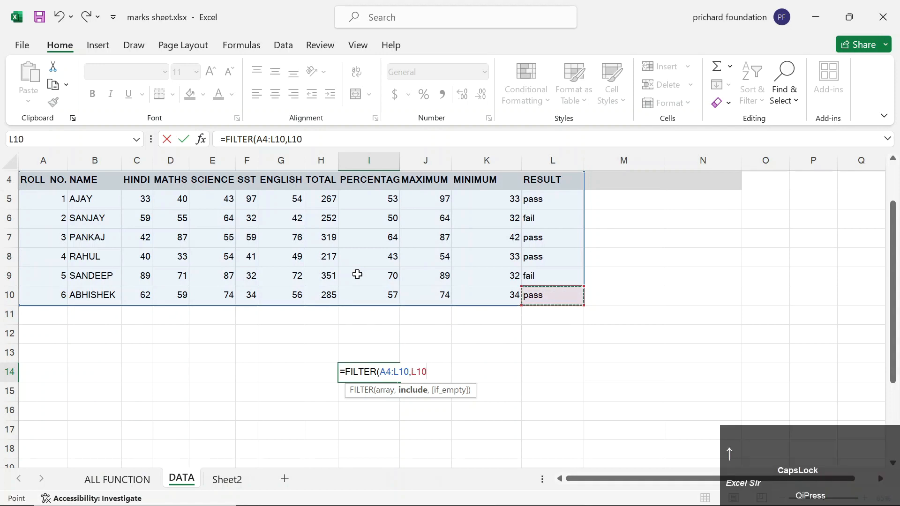
pyautogui.hotkey('shift', 'Up')
pyautogui.hotkey('shift', 'Up')
pyautogui.hotkey('shift', 'Up')
pyautogui.hotkey('shift', 'Up')
pyautogui.hotkey('shift', 'Up')
pyautogui.hotkey('shift', 'Up')
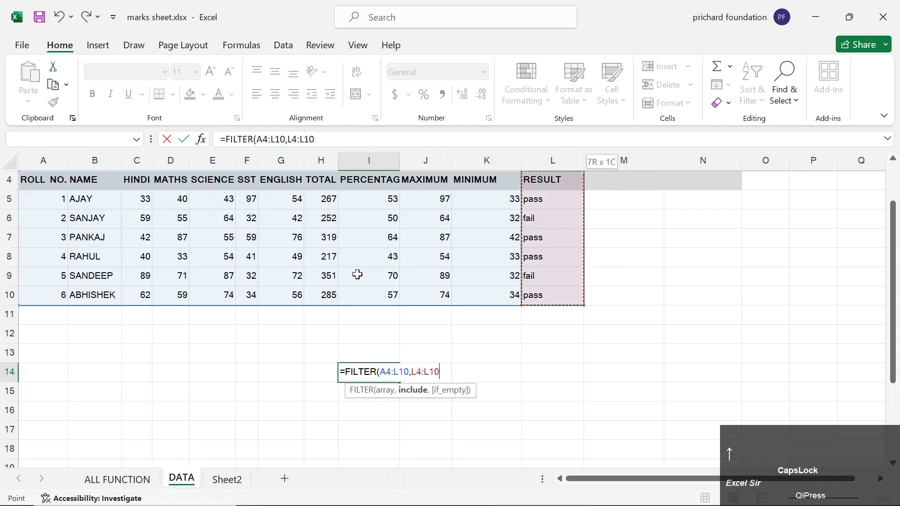
pyautogui.write('=')
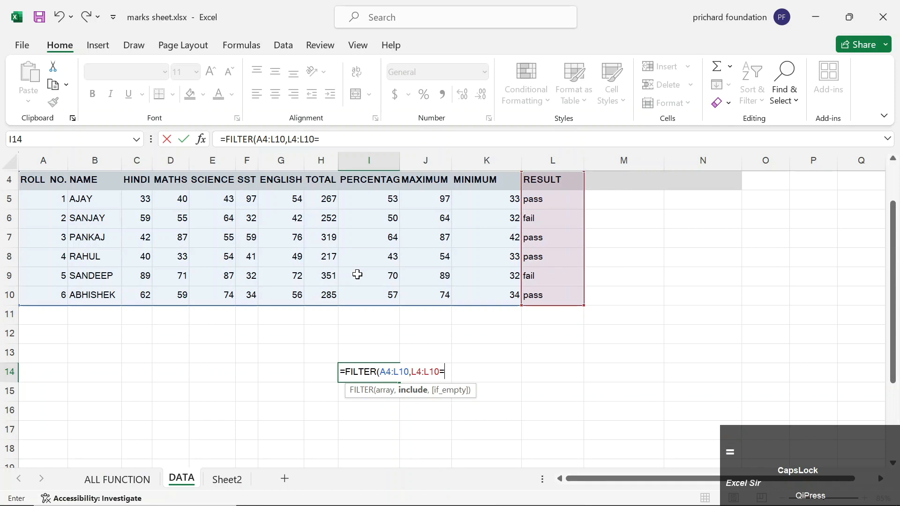
pyautogui.press('shift')
pyautogui.write('"FAIL"')
pyautogui.press('shift')
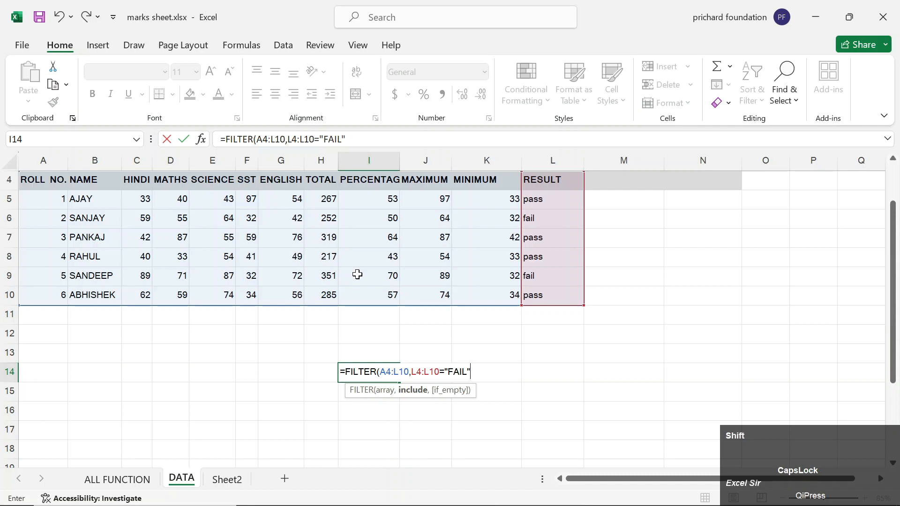
pyautogui.press('BackSpace')
pyautogui.press('BackSpace')
pyautogui.press('BackSpace')
pyautogui.press('BackSpace')
# Change the criterion to cell L10 and commit =FILTER(A4:L10,L4:L10=L10), spilling the passing rows.
pyautogui.press('Up')
pyautogui.press('Up')
pyautogui.press('Right')
pyautogui.press('Right')
pyautogui.press('Right')
pyautogui.press('Up')
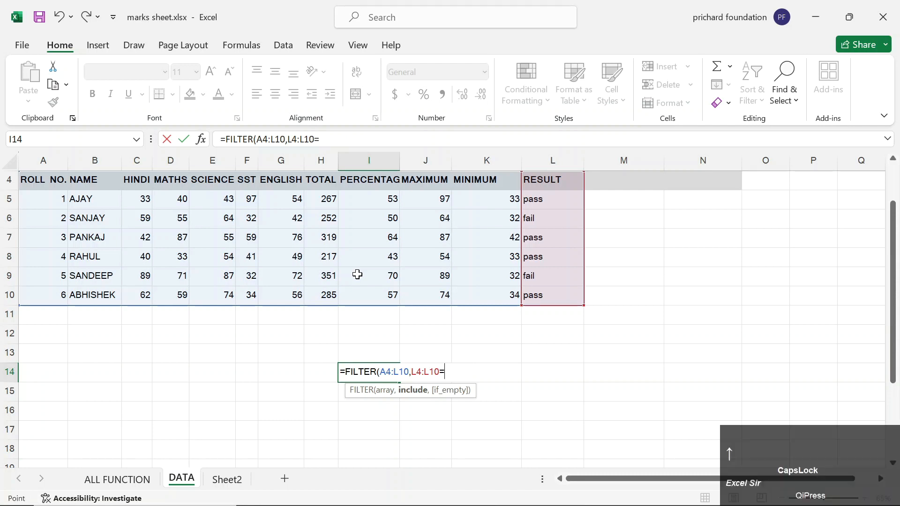
pyautogui.press('Up')
pyautogui.press('Up')
pyautogui.press('Down')
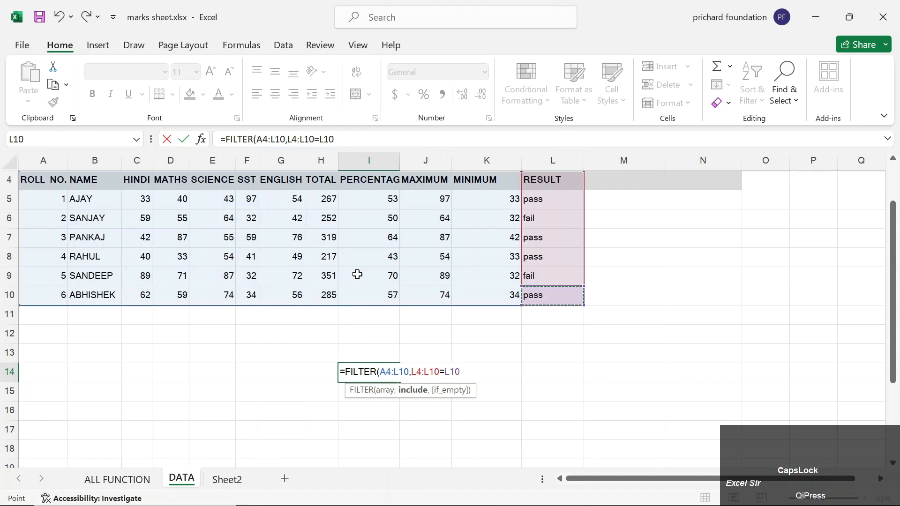
pyautogui.write(')')
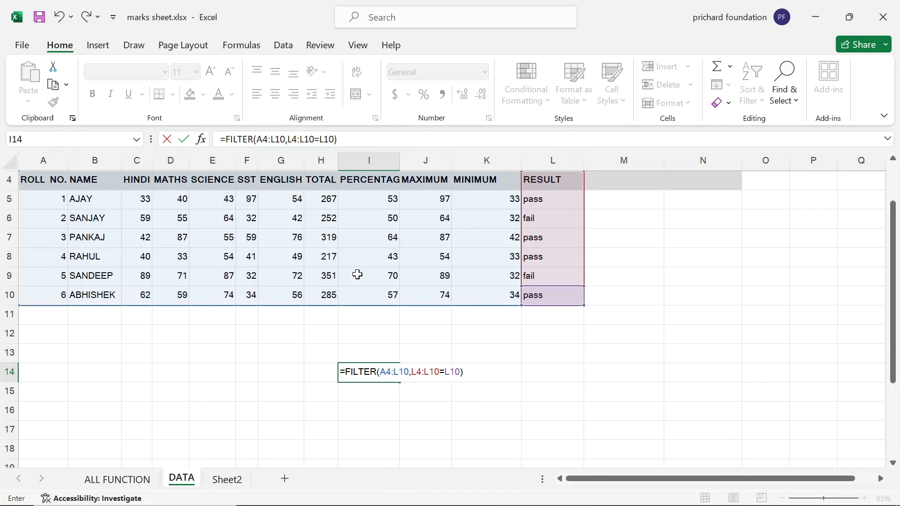
pyautogui.press('Return')
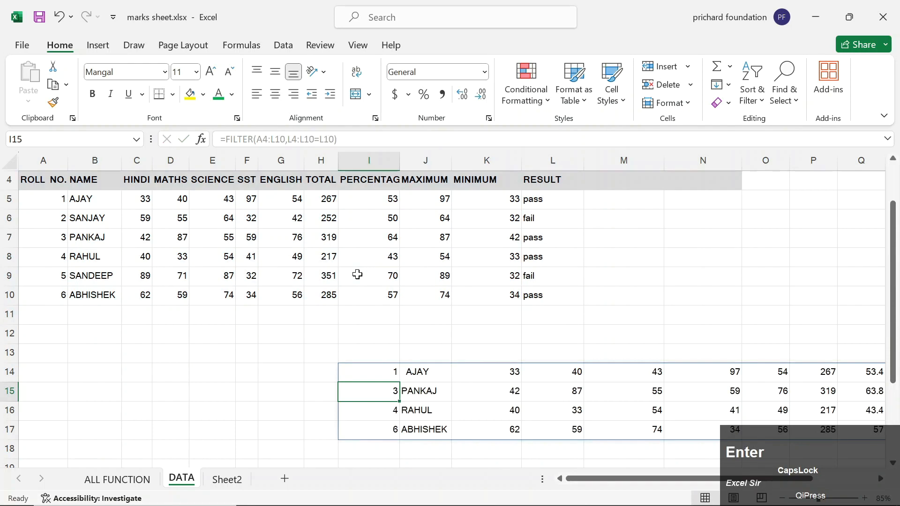
pyautogui.press('Right')
pyautogui.press('Right')
pyautogui.press('Right')
pyautogui.press('Right')
pyautogui.press('Right')
pyautogui.press('Right')
pyautogui.press('Right')
pyautogui.press('Right')
pyautogui.press('Right')
pyautogui.press('Right')
pyautogui.press('Right')
pyautogui.press('Right')
pyautogui.press('Right')
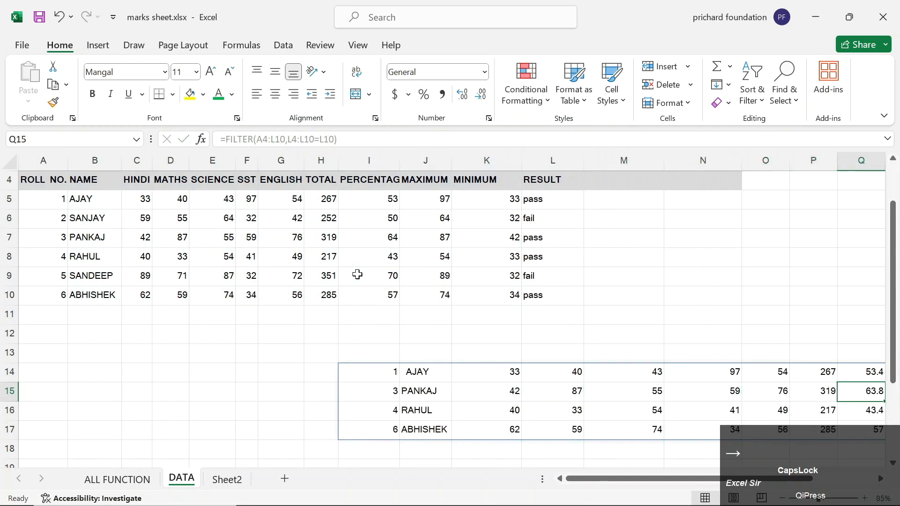
# Undo the FILTER formula, clearing the pass list, then close Sort & Filter unused.
pyautogui.press('Left')
pyautogui.press('Left')
pyautogui.press('Left')
pyautogui.press('Left')
pyautogui.press('Left')
pyautogui.press('Left')
pyautogui.press('Left')
pyautogui.press('Left')
pyautogui.press('Left')
pyautogui.press('Left')
pyautogui.press('Left')
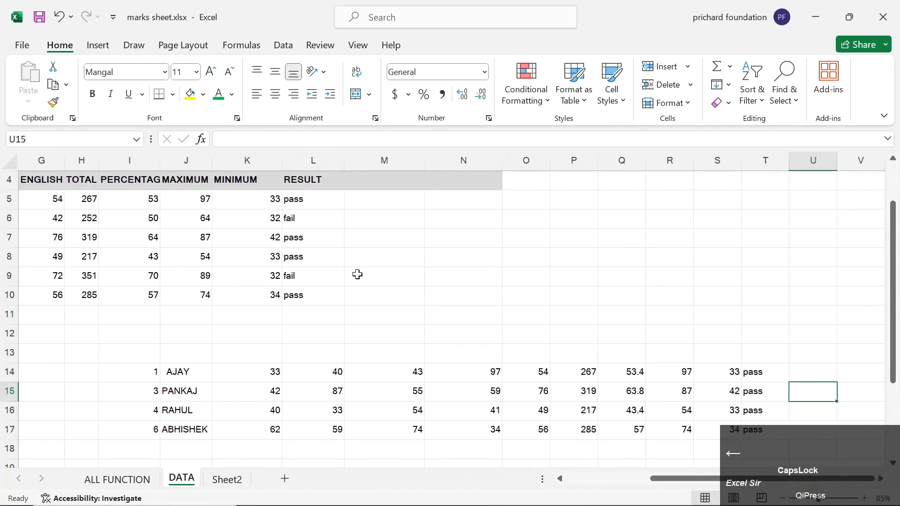
pyautogui.hotkey('ctrl', 'z')
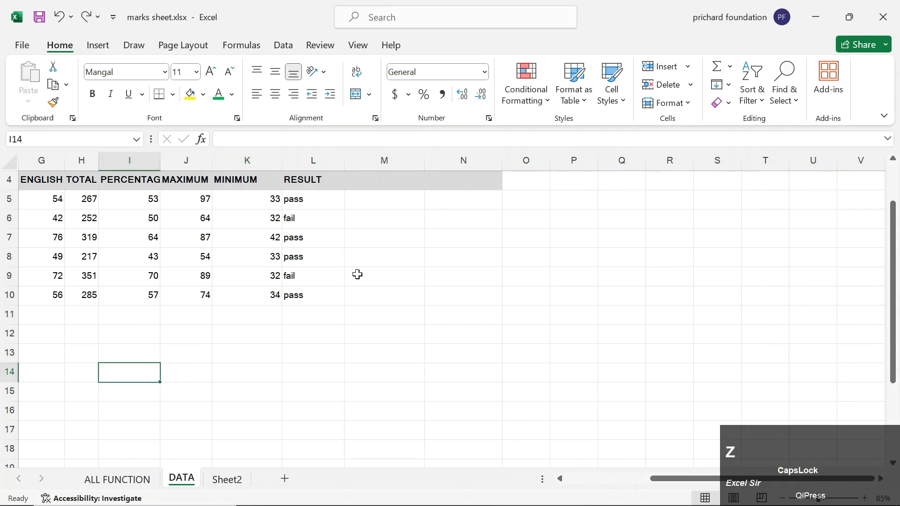
pyautogui.press('Left')
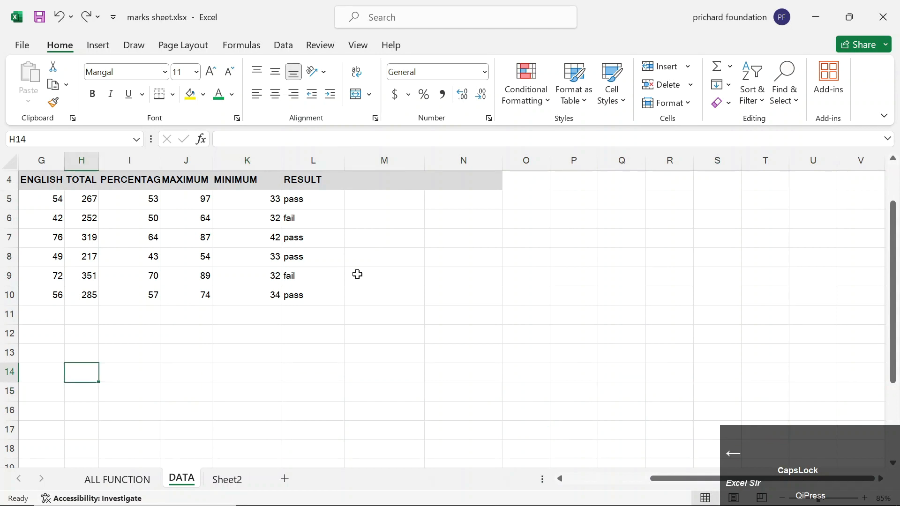
pyautogui.press('Home')
pyautogui.press('Right')
pyautogui.press('Right')
pyautogui.press('Right')
pyautogui.press('Right')
pyautogui.press('Right')
pyautogui.press('Up')
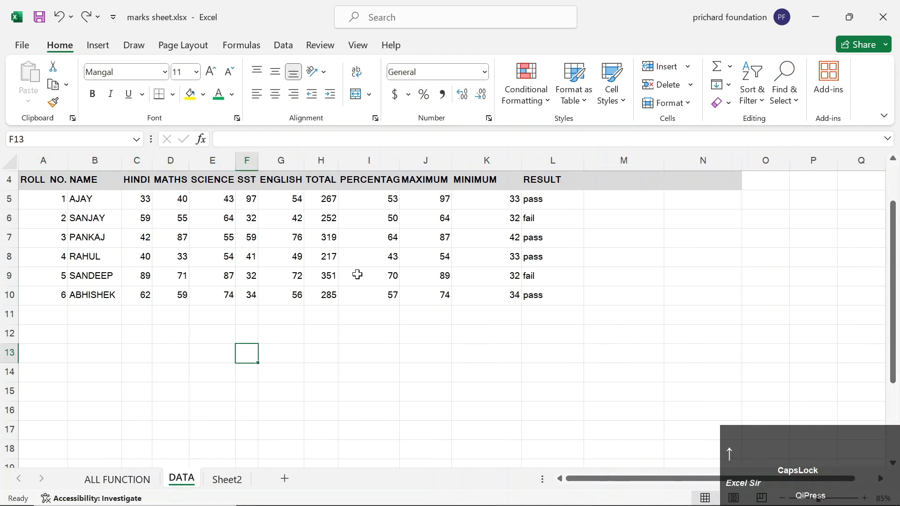
pyautogui.press('Left')
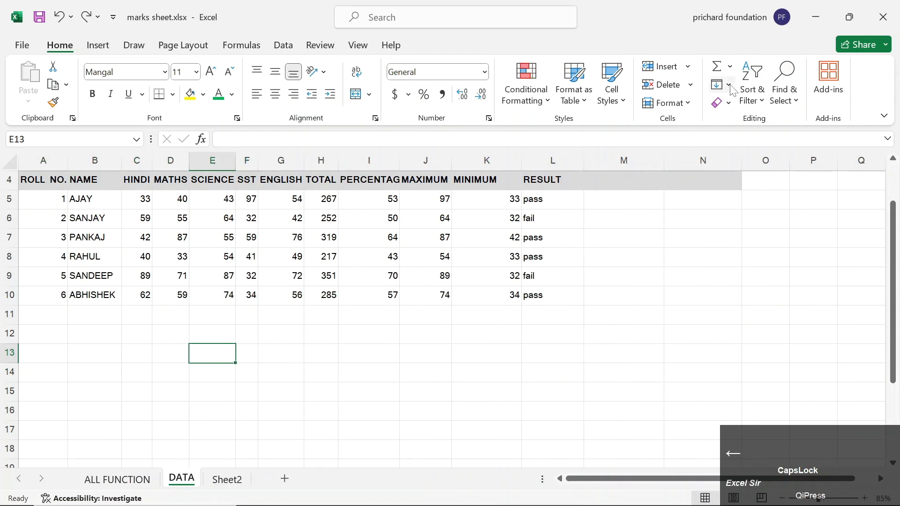
pyautogui.click(747, 94)
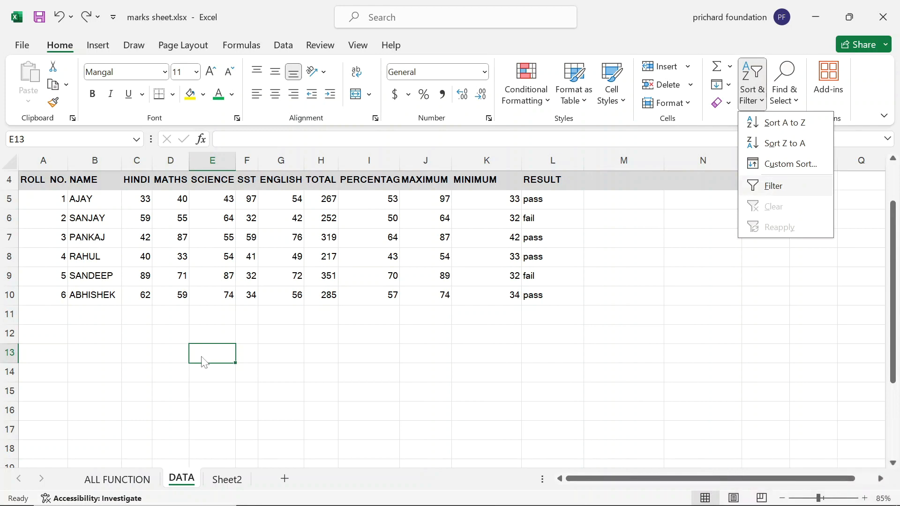
pyautogui.click(293, 366)
# Enter the heading ROLL NO. in G13 and roll number 1 in G14.
pyautogui.click(283, 352)
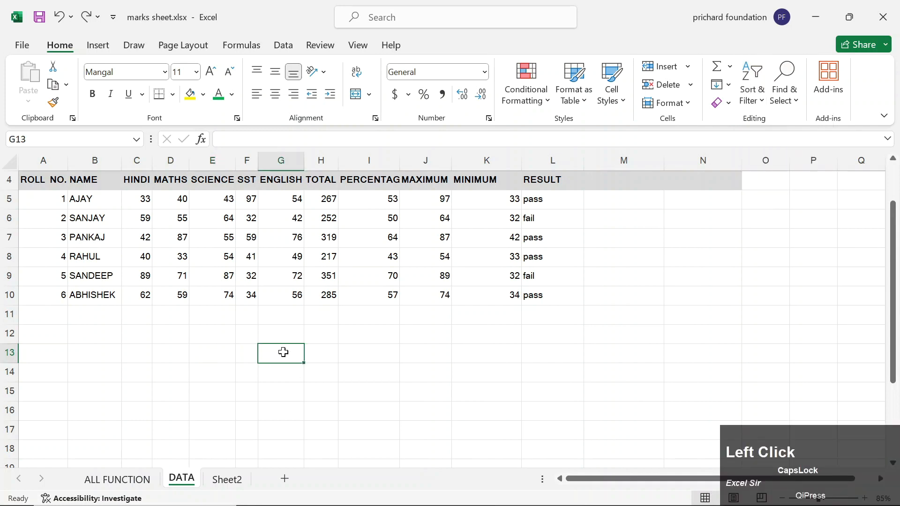
pyautogui.write('ROLL MN')
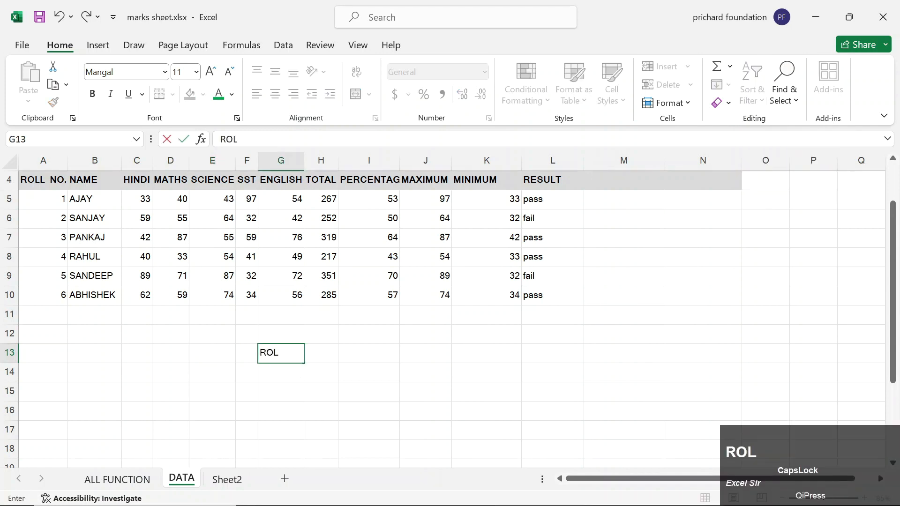
pyautogui.press('BackSpace')
pyautogui.write('NO.')
pyautogui.press('Right')
pyautogui.press('Down')
pyautogui.press('Left')
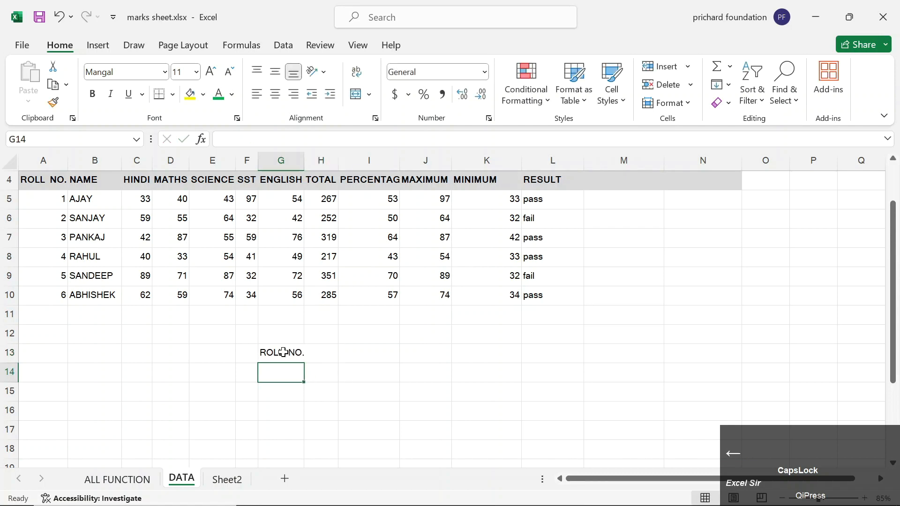
pyautogui.write('2')
pyautogui.press('Right')
pyautogui.press('Left')
pyautogui.write('1')
pyautogui.press('Right')
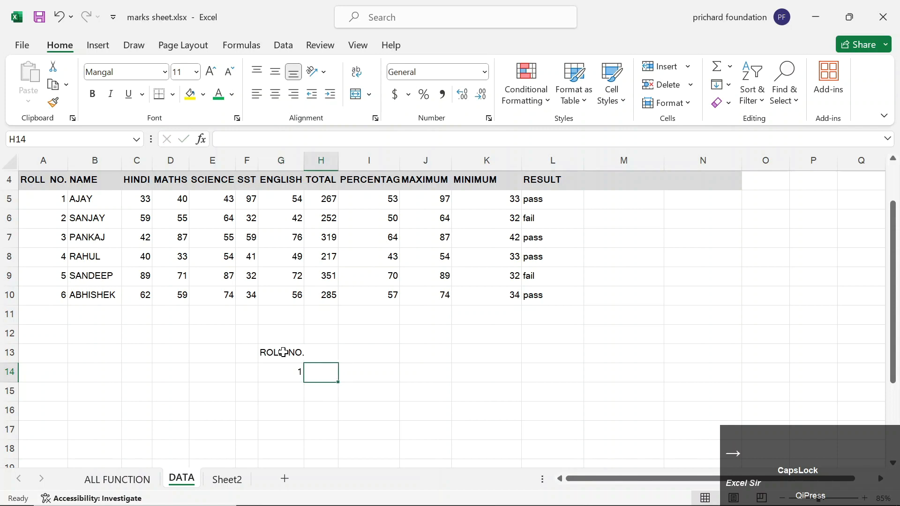
# Autofit column G with Alt+O, C, A and add the TOTAL heading in H13.
pyautogui.press('Up')
pyautogui.press('Left')
pyautogui.hotkey('alt', 'o')
pyautogui.press('c')
pyautogui.press('a')
pyautogui.press('Right')
pyautogui.write('TOTA')
pyautogui.press('Return')
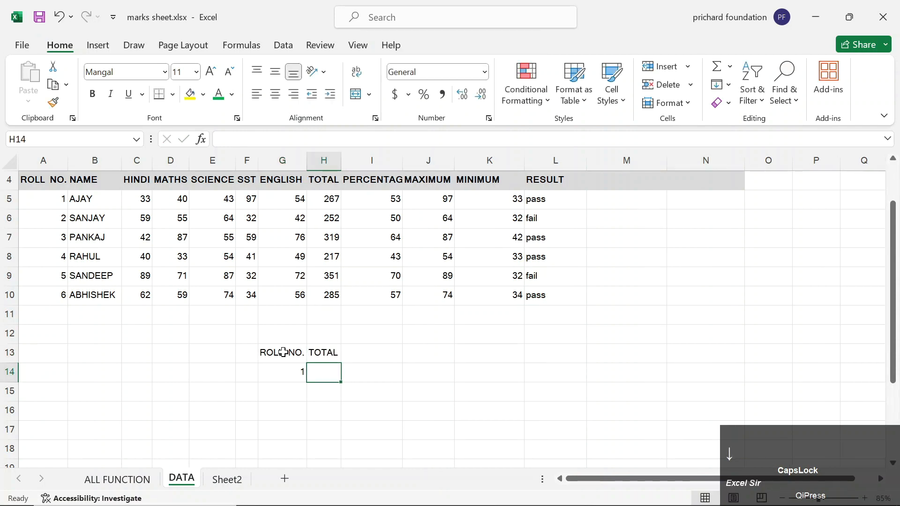
# Start a VLOOKUP on G14 in H14, then erase the draft and return to H14.
pyautogui.write('=VLO')
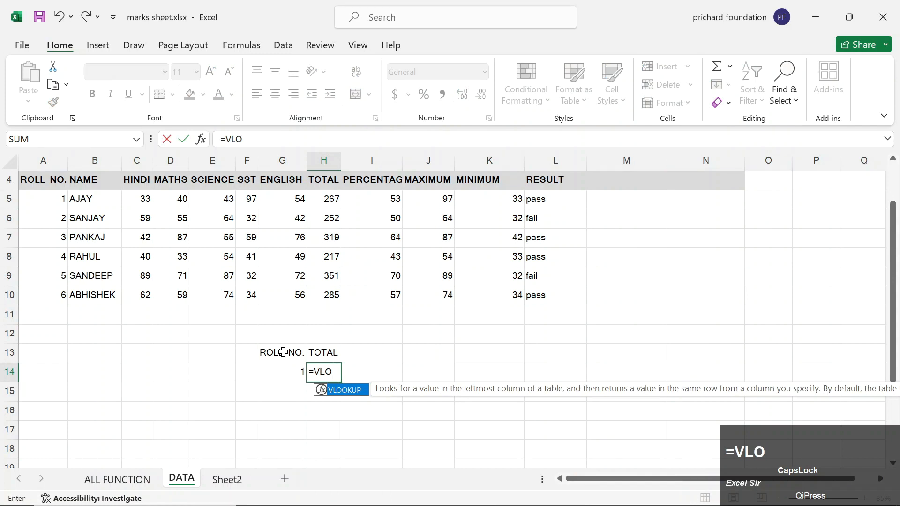
pyautogui.press('Tab')
pyautogui.press('Left')
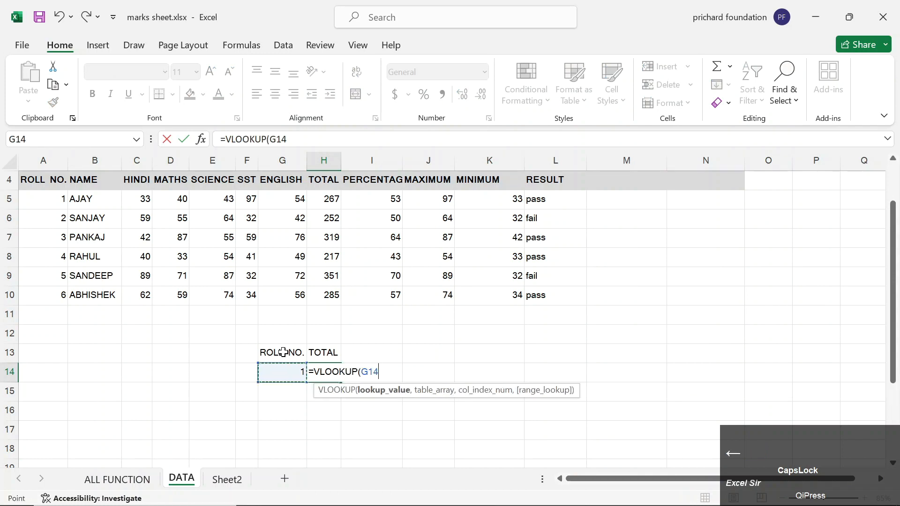
pyautogui.write(',')
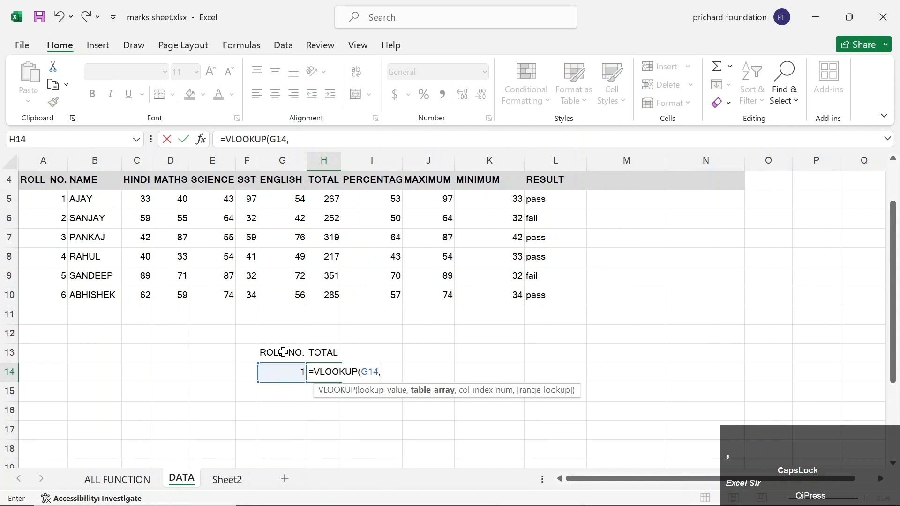
pyautogui.press('Up')
pyautogui.press('Up')
pyautogui.press('Up')
pyautogui.press('Up')
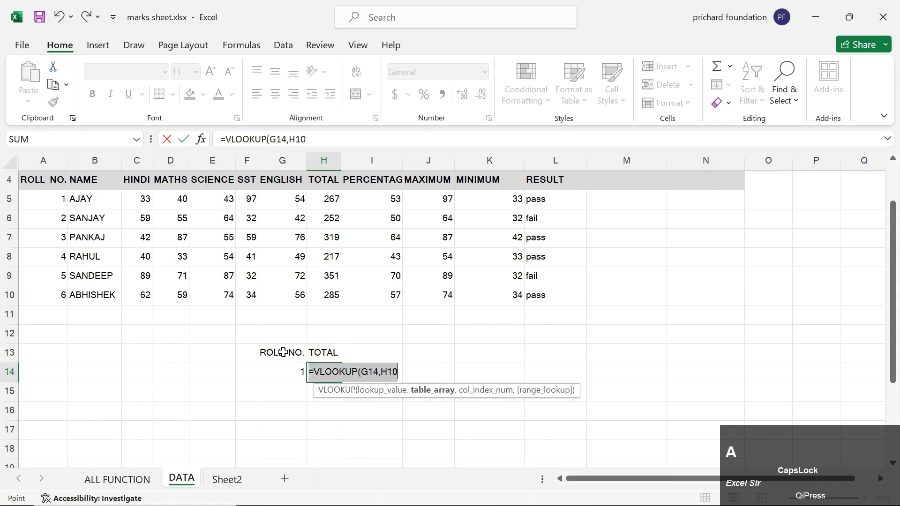
pyautogui.press('BackSpace')
pyautogui.press('BackSpace')
pyautogui.press('BackSpace')
pyautogui.press('BackSpace')
pyautogui.press('BackSpace')
pyautogui.press('BackSpace')
pyautogui.press('BackSpace')
pyautogui.press('BackSpace')
pyautogui.press('BackSpace')
pyautogui.press('BackSpace')
pyautogui.press('BackSpace')
pyautogui.press('BackSpace')
pyautogui.press('BackSpace')
pyautogui.press('BackSpace')
pyautogui.press('BackSpace')
pyautogui.press('BackSpace')
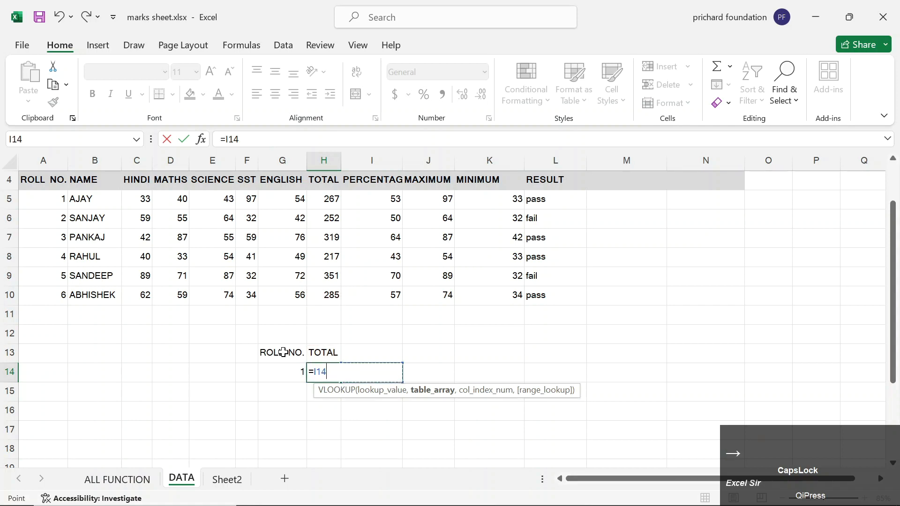
pyautogui.press('Return')
pyautogui.press('Up')
# Begin =VLOOKUP(G14, with table range A4:L10, then remove that range again.
pyautogui.write('=VLO')
pyautogui.press('Tab')
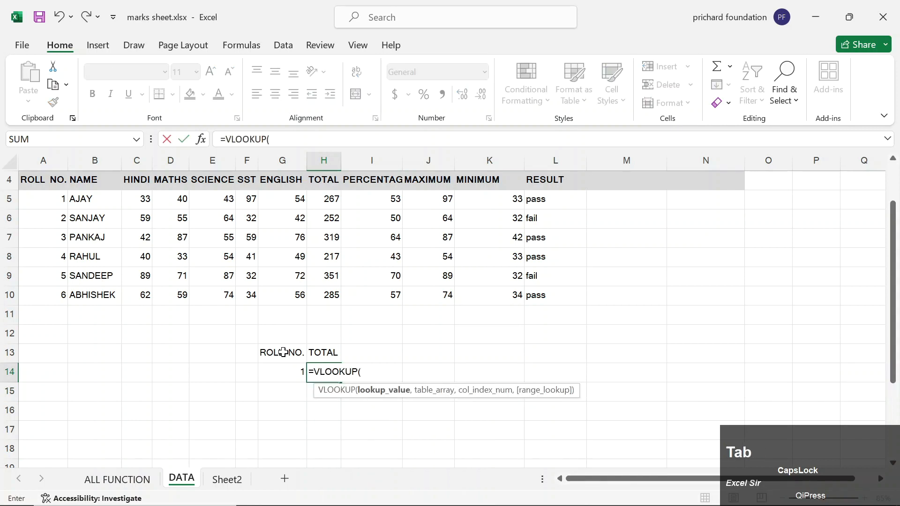
pyautogui.press('Left')
pyautogui.write(',')
pyautogui.press('Left')
pyautogui.press('Left')
pyautogui.press('Left')
pyautogui.press('Left')
pyautogui.press('Left')
pyautogui.press('Left')
pyautogui.press('Left')
pyautogui.press('Up')
pyautogui.press('Up')
pyautogui.press('Up')
pyautogui.press('Up')
pyautogui.hotkey('ctrl', 'shift', 'Up')
pyautogui.hotkey('ctrl', 'shift', 'Right')
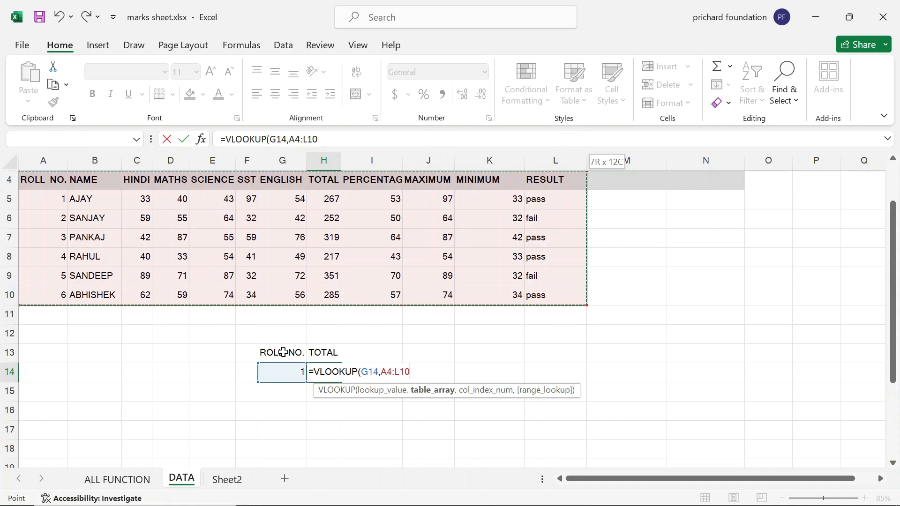
pyautogui.press('BackSpace')
pyautogui.press('BackSpace')
pyautogui.press('BackSpace')
pyautogui.press('BackSpace')
pyautogui.press('BackSpace')
pyautogui.press('BackSpace')
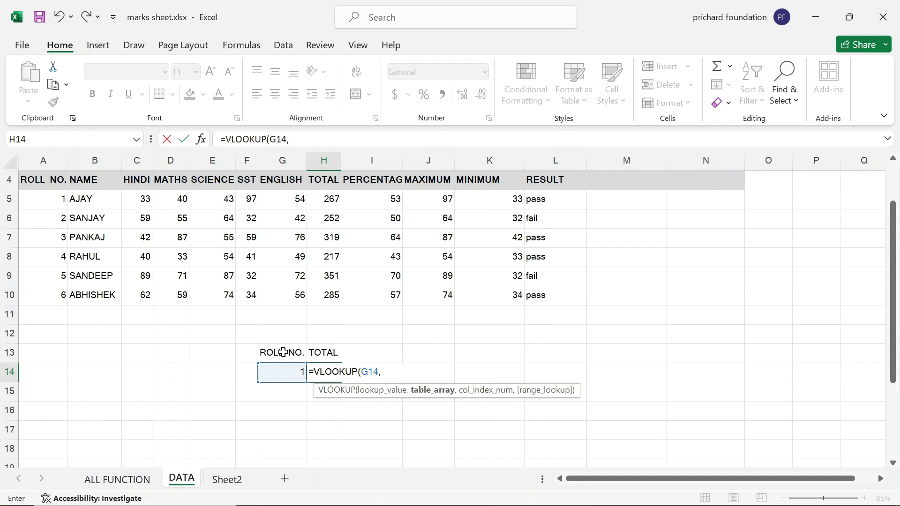
# Nest FILTER(A4:L10, as the VLOOKUP table argument.
pyautogui.press('capslock')
pyautogui.write('FILTER')
pyautogui.press('Tab')
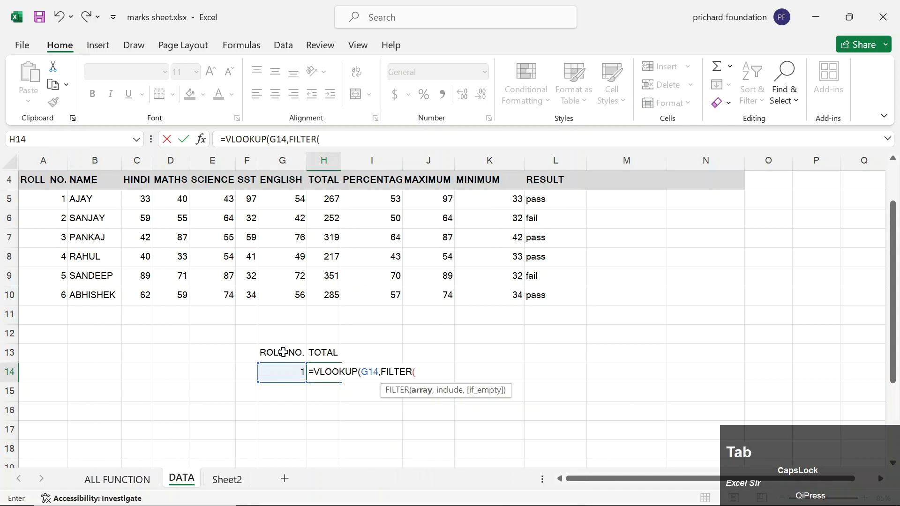
pyautogui.press('Up')
pyautogui.press('Up')
pyautogui.press('Up')
pyautogui.press('Up')
pyautogui.press('Left')
pyautogui.press('Left')
pyautogui.press('Left')
pyautogui.press('Left')
pyautogui.press('Left')
pyautogui.press('Left')
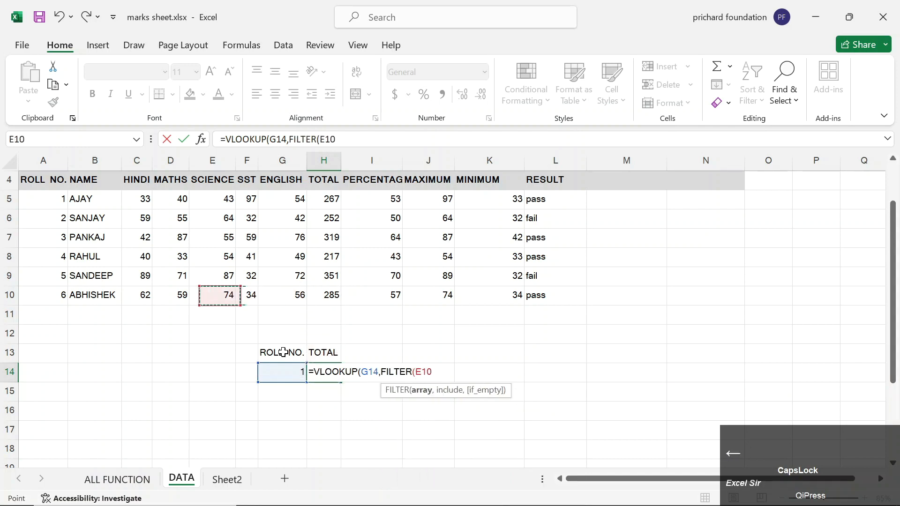
pyautogui.press('Left')
pyautogui.hotkey('ctrl', 'shift', 'Up')
pyautogui.hotkey('ctrl', 'shift', 'Right')
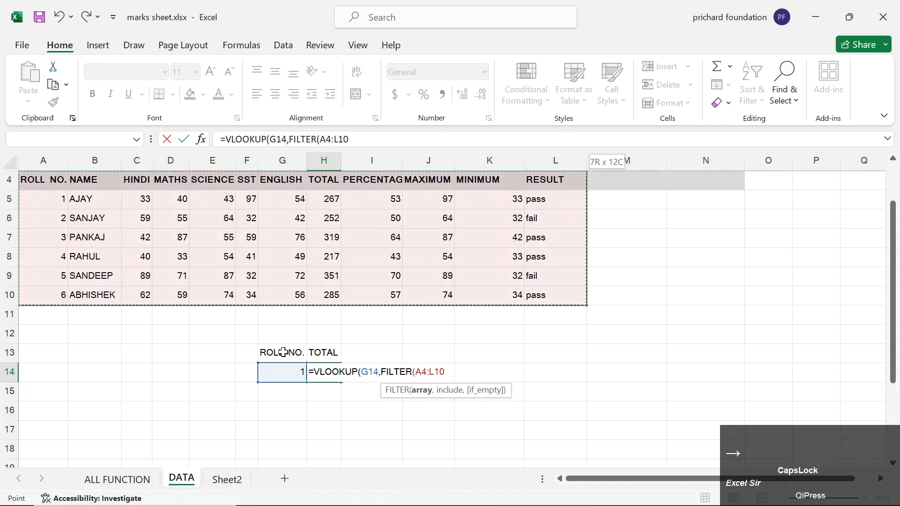
pyautogui.write(',')
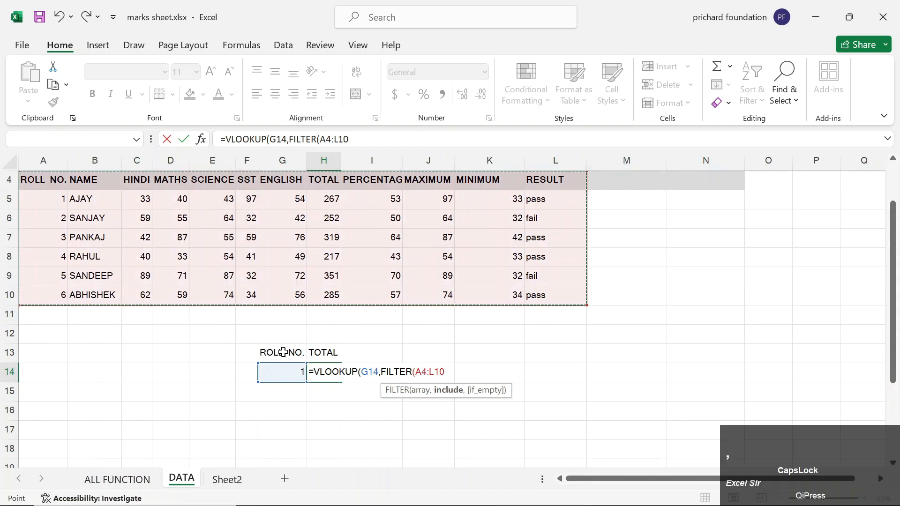
# Add the filter condition L4:L10=L10 and finish with column 8 and exact match 0.
pyautogui.press('Up')
pyautogui.press('Up')
pyautogui.press('Right')
pyautogui.press('Right')
pyautogui.press('Right')
pyautogui.press('Up')
pyautogui.press('Up')
pyautogui.press('Right')
pyautogui.hotkey('shift', 'Up')
pyautogui.hotkey('shift', 'Up')
pyautogui.hotkey('shift', 'Up')
pyautogui.hotkey('shift', 'Up')
pyautogui.hotkey('shift', 'Up')
pyautogui.hotkey('shift', 'Up')
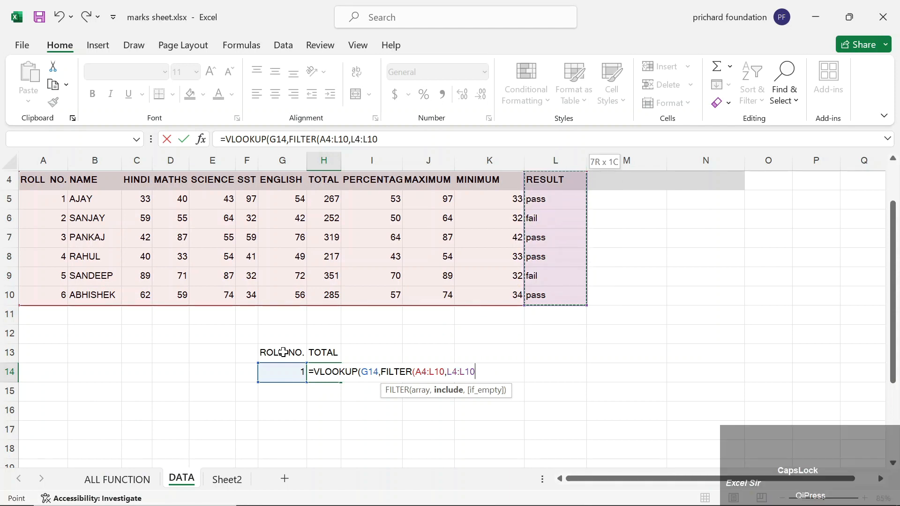
pyautogui.write('=')
pyautogui.press('Up')
pyautogui.press('Up')
pyautogui.press('Up')
pyautogui.press('Up')
pyautogui.press('Right')
pyautogui.press('Right')
pyautogui.press('Right')
pyautogui.press('Right')
pyautogui.write(')')
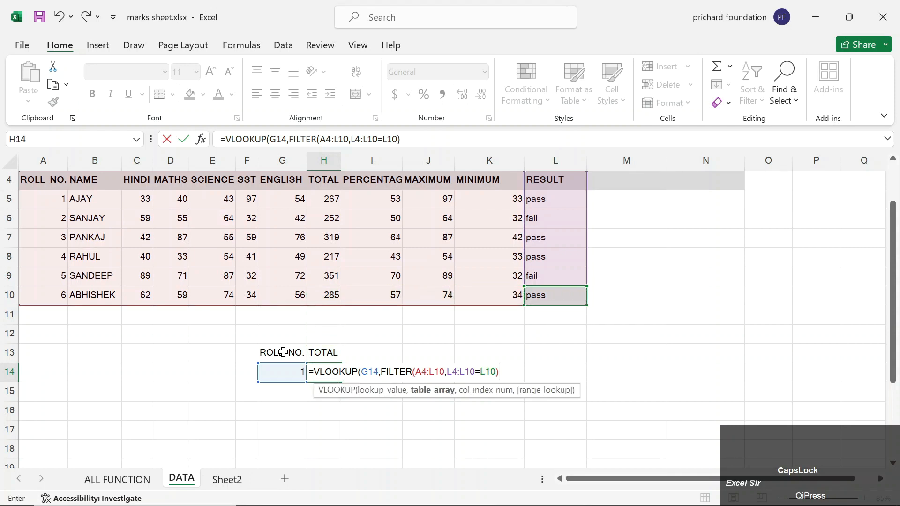
pyautogui.write(',')
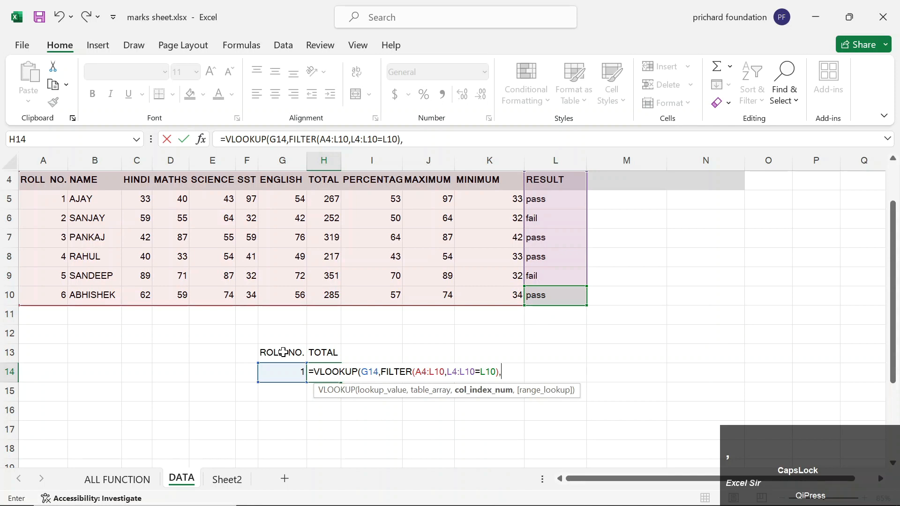
pyautogui.write('8,0')
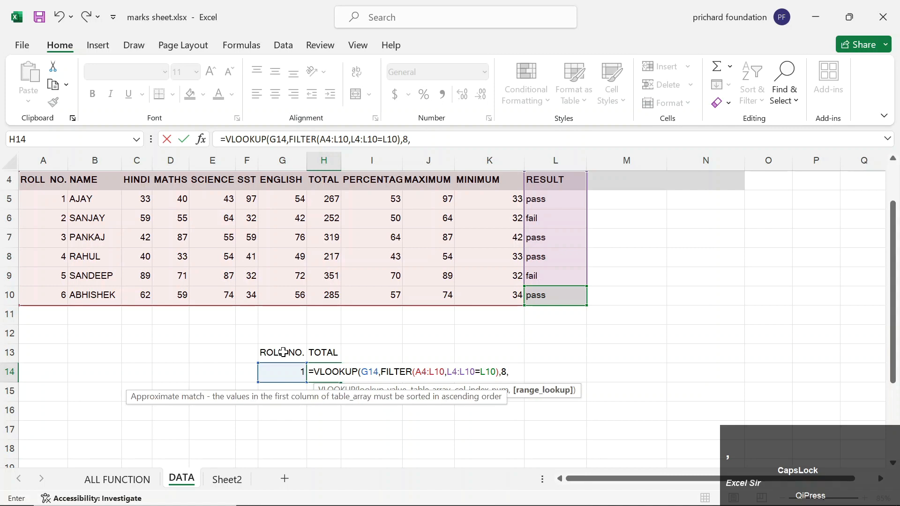
pyautogui.write(')')
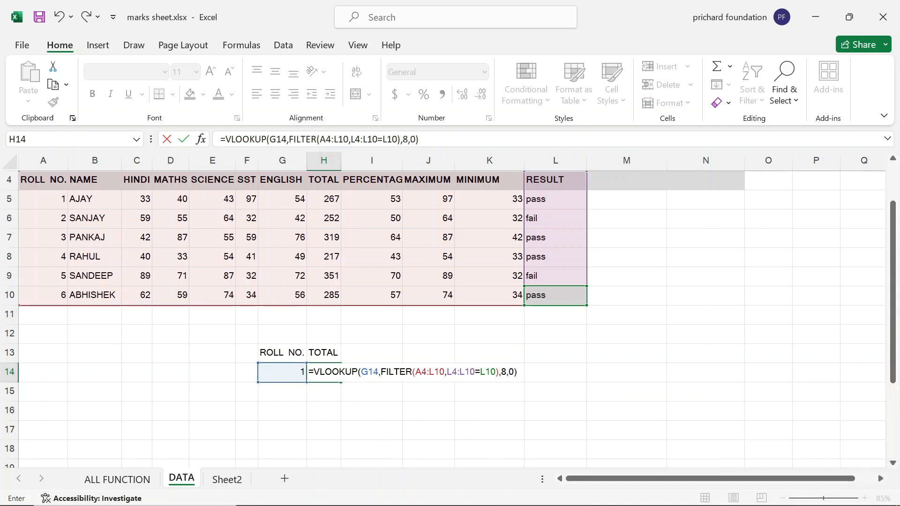
pyautogui.click(368, 372)
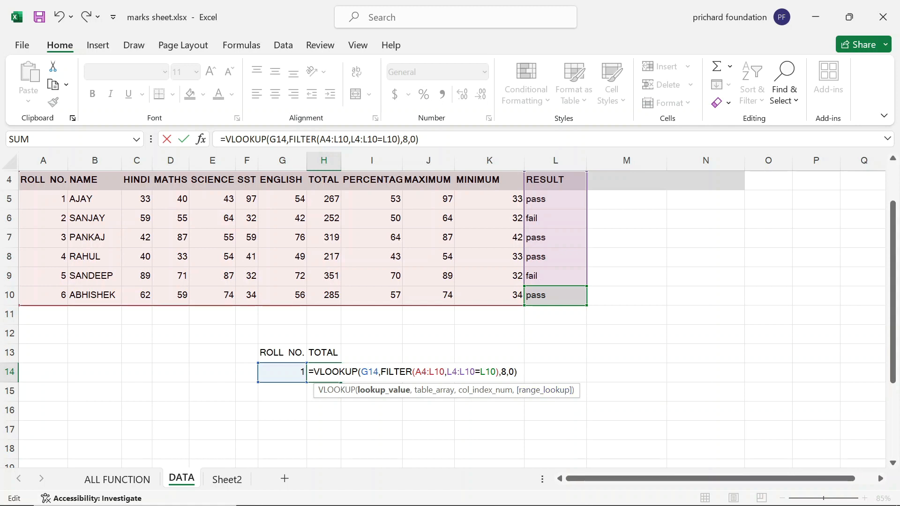
pyautogui.click(525, 373)
# Commit the H14 lookup and test roll numbers 2, 3, 5 and 6 in G14.
pyautogui.press('Return')
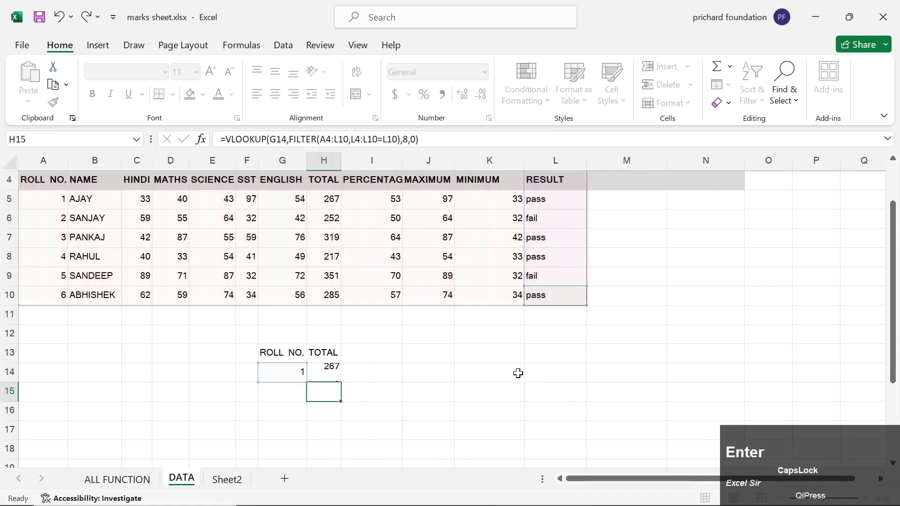
pyautogui.press('Up')
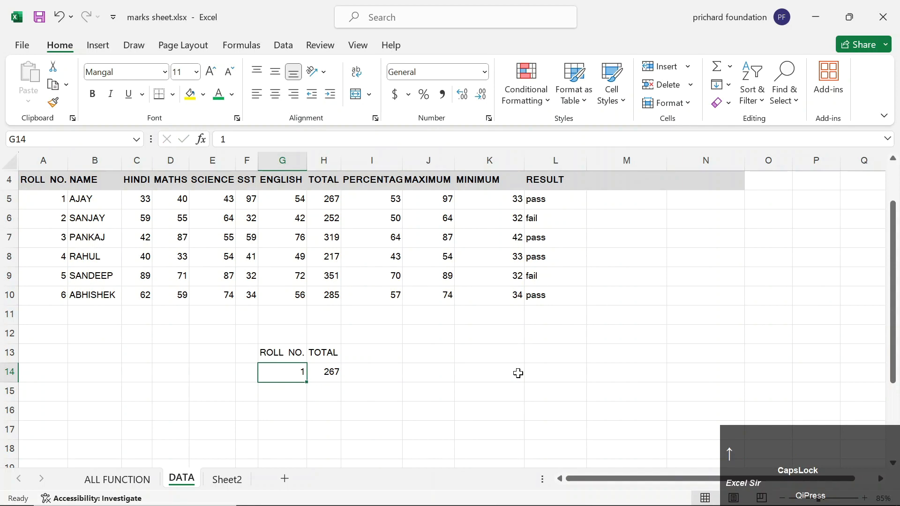
pyautogui.write('2')
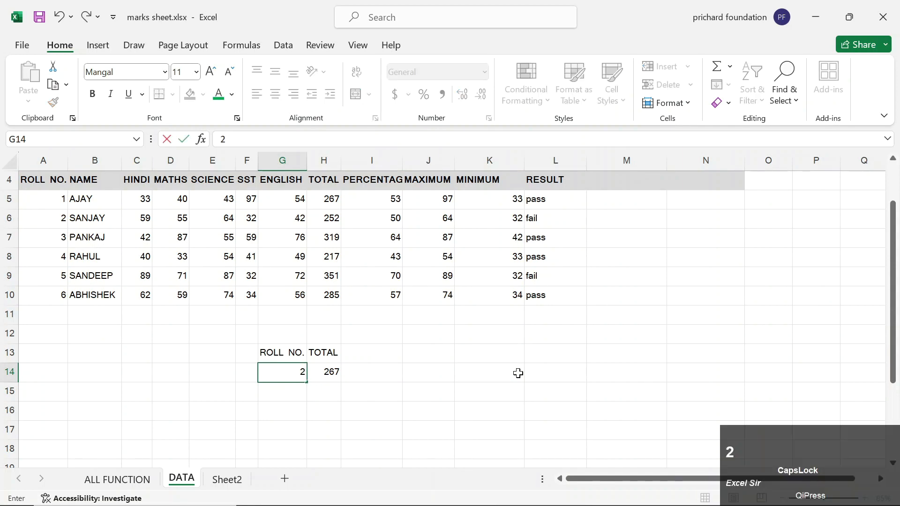
pyautogui.press('Return')
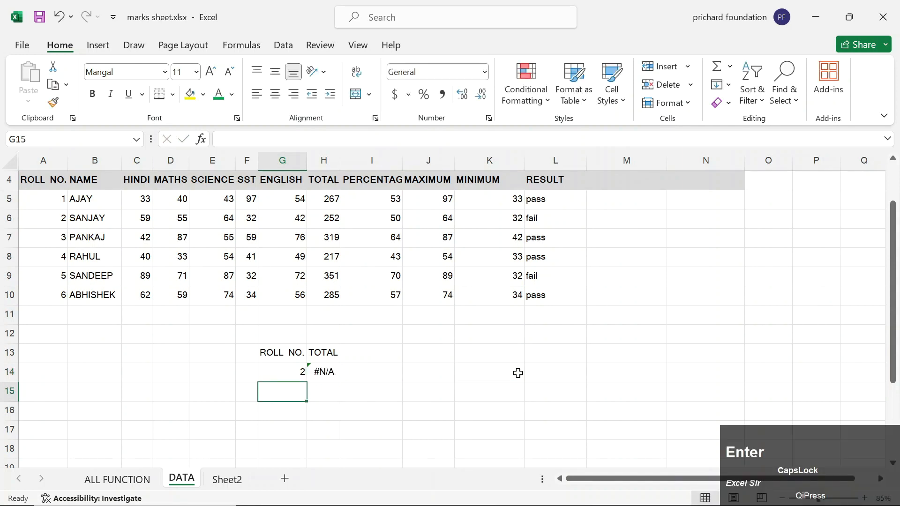
pyautogui.press('Up')
pyautogui.write('3')
pyautogui.press('Return')
pyautogui.press('Up')
pyautogui.write('5')
pyautogui.press('Return')
pyautogui.press('Up')
pyautogui.write('6')
pyautogui.press('Return')
# Set G14 back to roll number 5 and check H14, which shows #N/A.
pyautogui.press('Up')
pyautogui.press('Right')
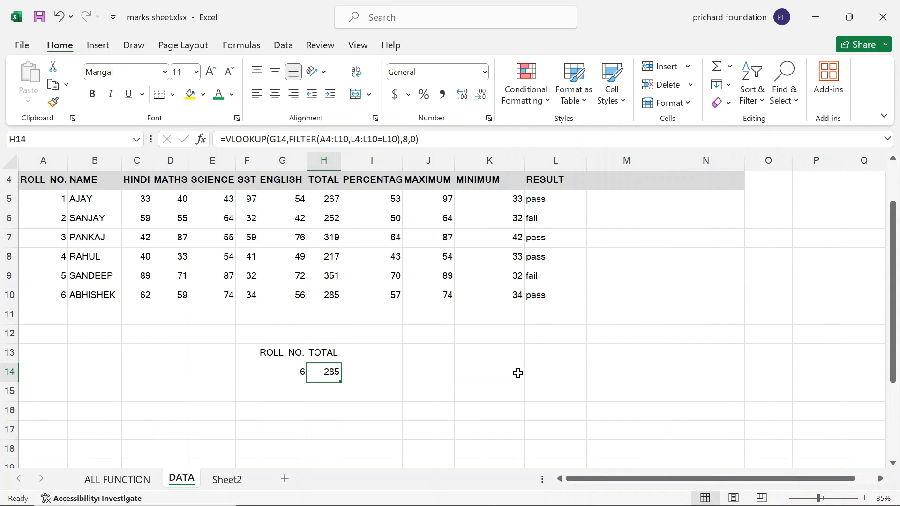
pyautogui.press('Left')
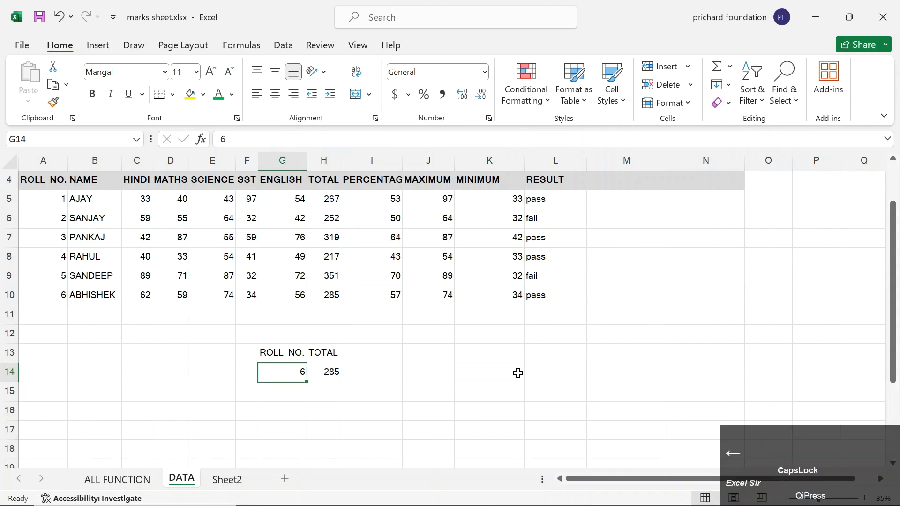
pyautogui.write('5')
pyautogui.press('Return')
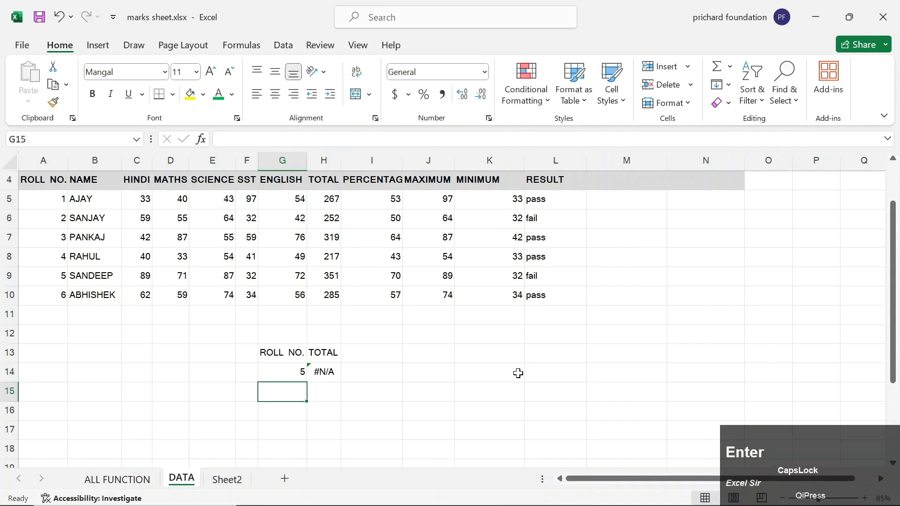
pyautogui.press('Up')
pyautogui.press('Right')
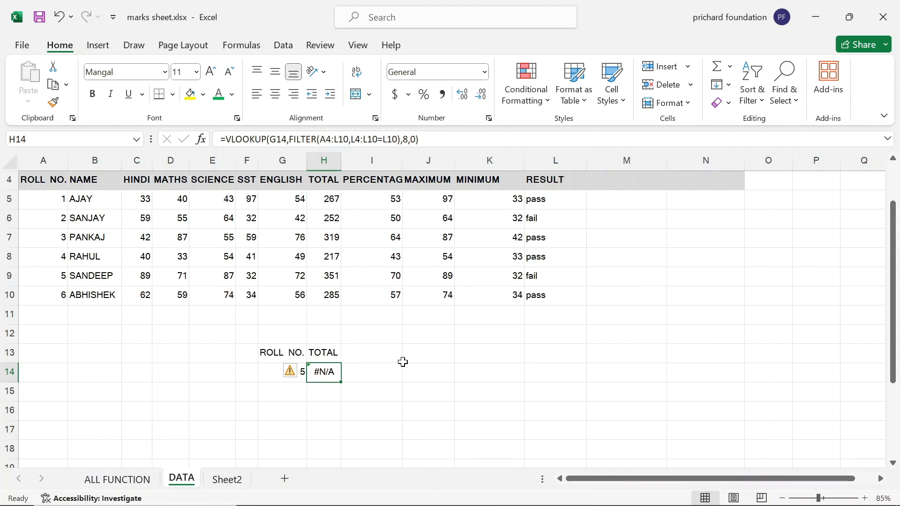
# Wrap the H14 formula as =IFERROR(VLOOKUP(...),"FAIL") and commit it.
pyautogui.press('F2')
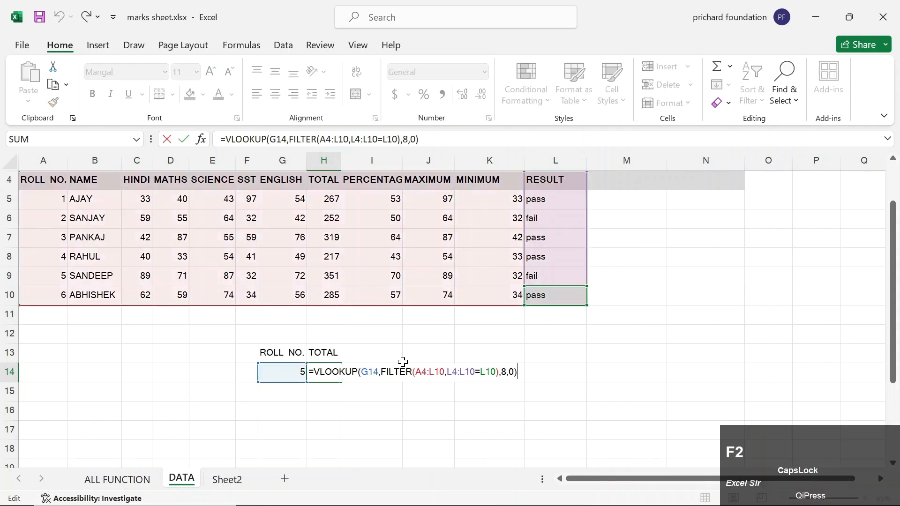
pyautogui.press('Left')
pyautogui.press('Left')
pyautogui.press('Left')
pyautogui.press('Left')
pyautogui.press('Left')
pyautogui.press('Left')
pyautogui.press('Left')
pyautogui.press('Left')
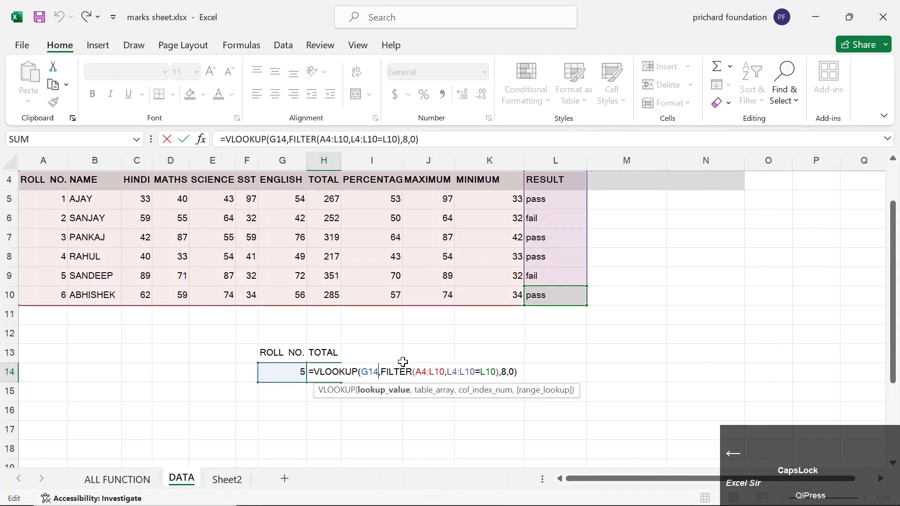
pyautogui.press('Left')
pyautogui.press('Left')
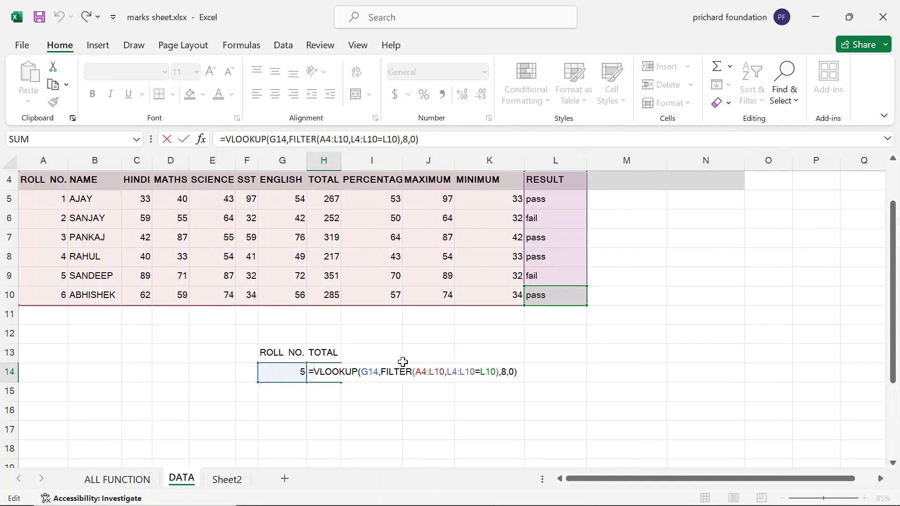
pyautogui.write('IFER')
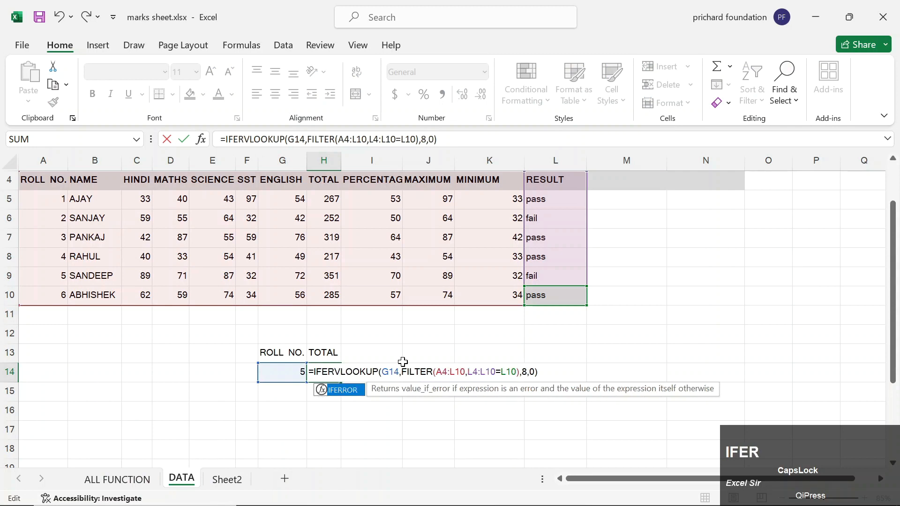
pyautogui.press('Tab')
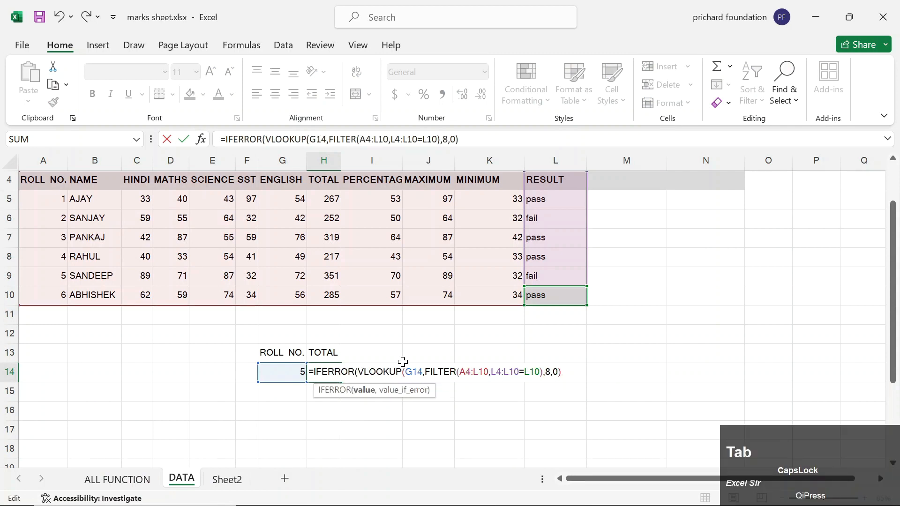
pyautogui.press('Right')
pyautogui.press('Right')
pyautogui.press('Right')
pyautogui.press('Right')
pyautogui.press('Right')
pyautogui.press('Right')
pyautogui.press('Right')
pyautogui.press('Right')
pyautogui.press('Right')
pyautogui.press('Right')
pyautogui.press('Right')
pyautogui.press('Right')
pyautogui.press('Right')
pyautogui.press('Right')
pyautogui.press('Right')
pyautogui.press('Right')
pyautogui.press('Right')
pyautogui.press('Right')
pyautogui.press('Right')
pyautogui.press('Right')
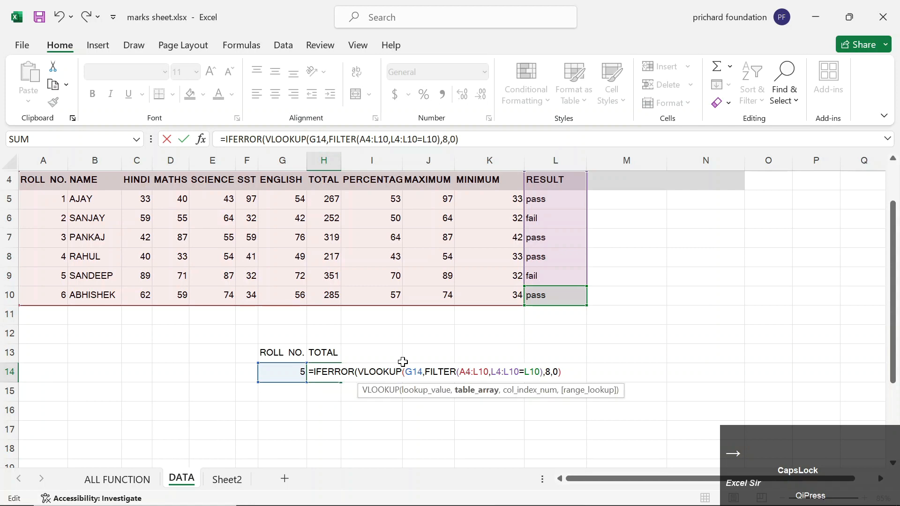
pyautogui.press('Right')
pyautogui.press('Right')
pyautogui.press('Right')
pyautogui.press('Right')
pyautogui.press('Right')
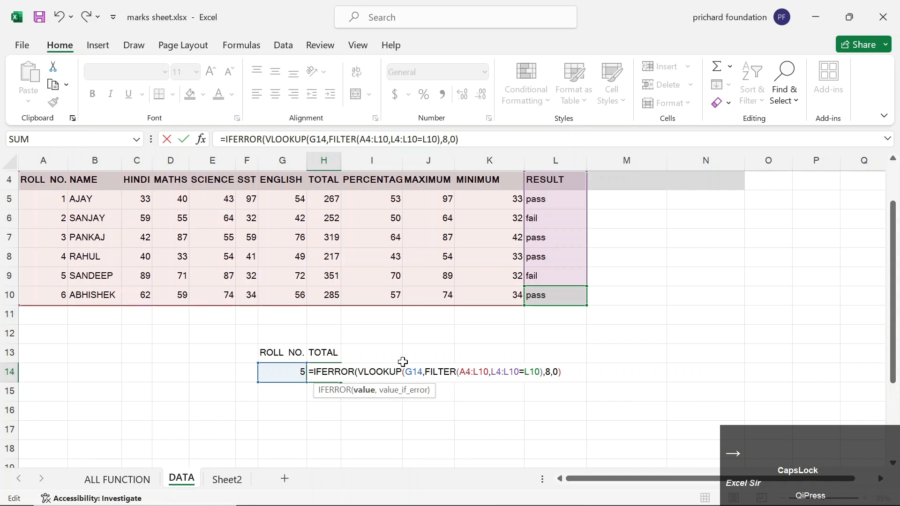
pyautogui.write(',')
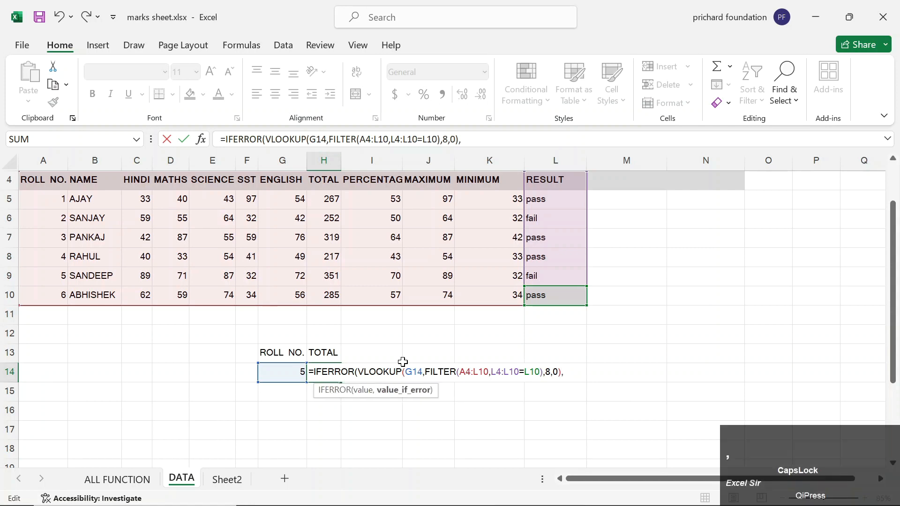
pyautogui.write('"NOT')
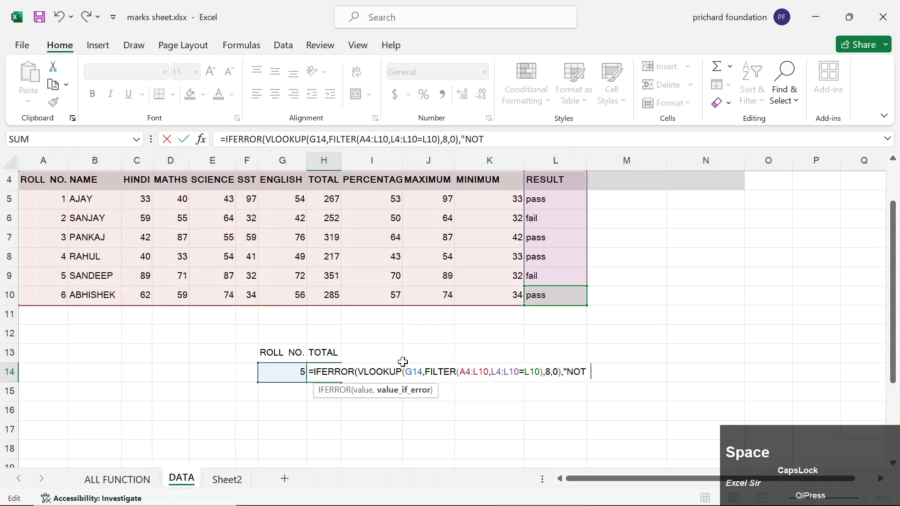
pyautogui.press('BackSpace')
pyautogui.press('BackSpace')
pyautogui.press('BackSpace')
pyautogui.press('BackSpace')
pyautogui.write('F')
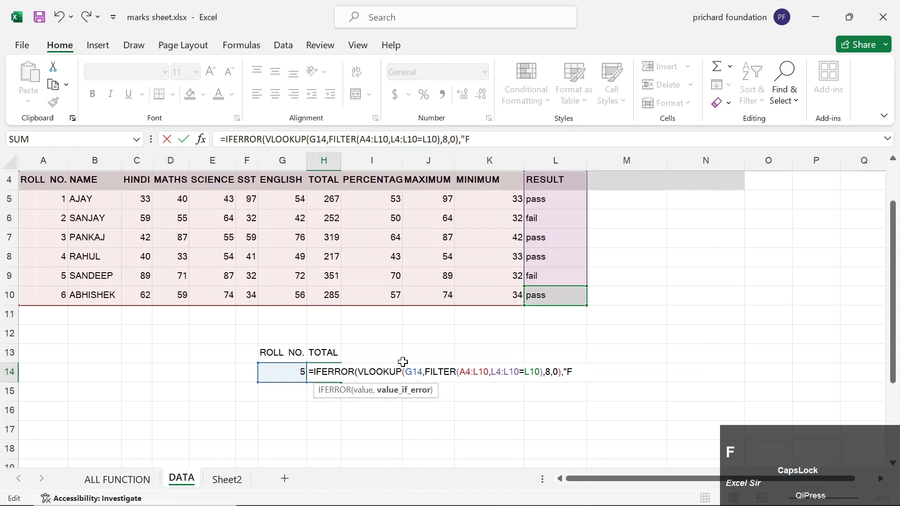
pyautogui.write('AIL")')
pyautogui.press('Return')
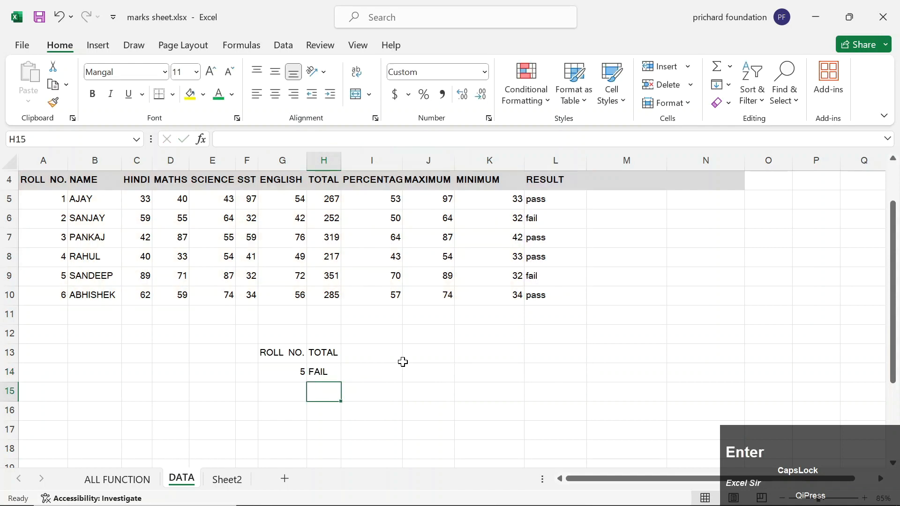
pyautogui.press('Up')
# Test roll numbers 1, 2, 6 and 5 in G14; roll 5 now shows FAIL.
pyautogui.press('Left')
pyautogui.write('1')
pyautogui.press('Return')
pyautogui.press('Up')
pyautogui.write('2')
pyautogui.press('Return')
pyautogui.press('Up')
pyautogui.write('6')
pyautogui.press('Return')
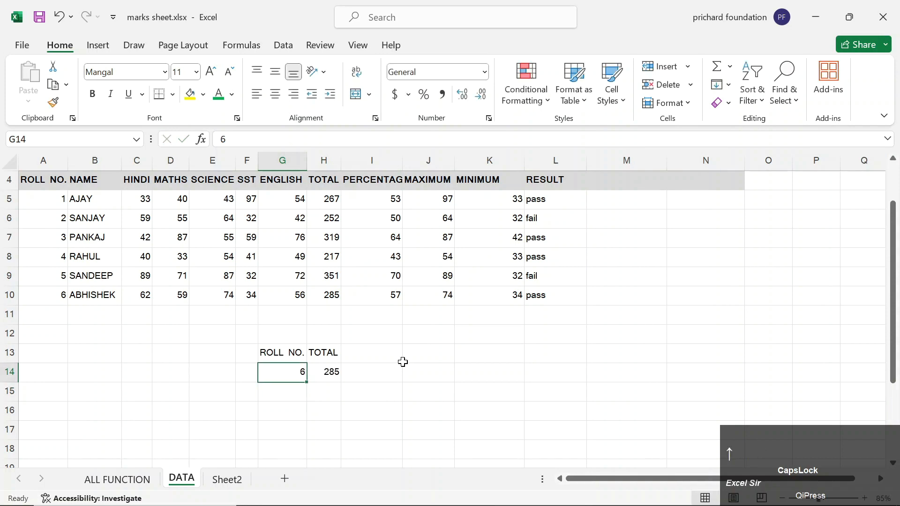
pyautogui.write('5')
pyautogui.press('Return')
pyautogui.press('Up')
pyautogui.press('Right')
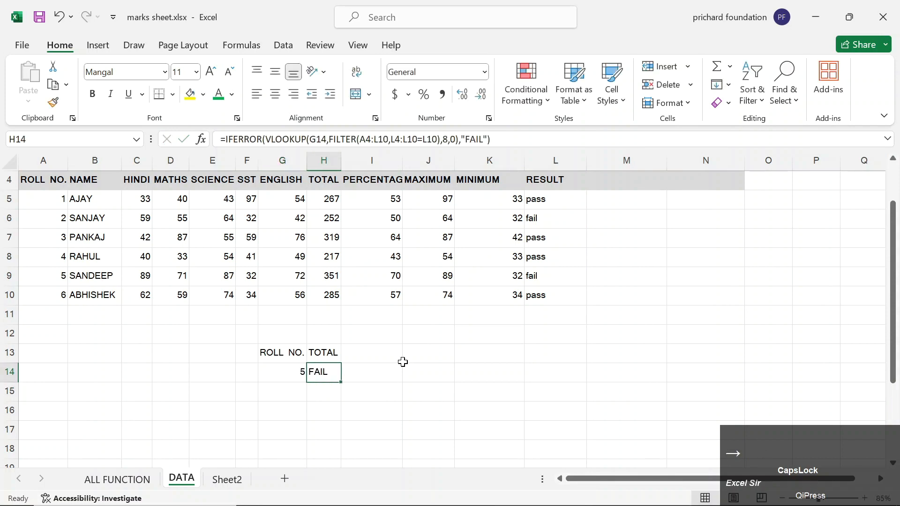
pyautogui.click(133, 477)
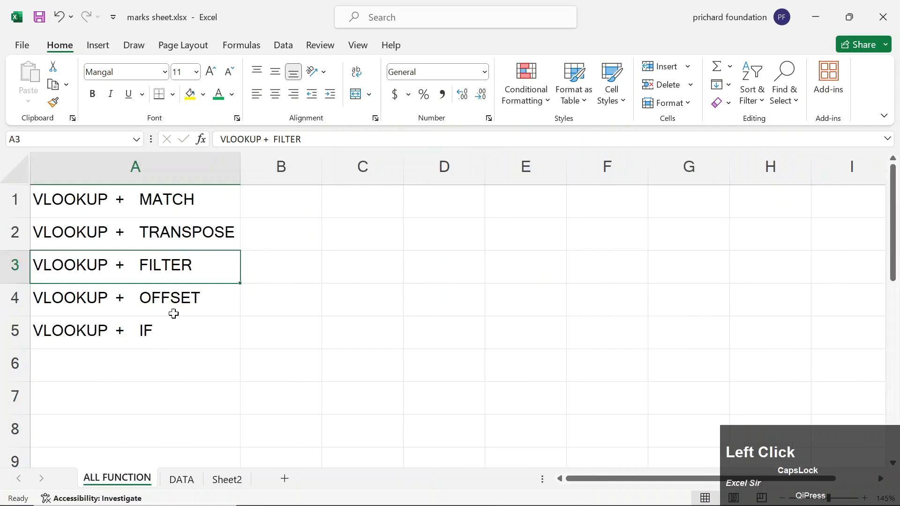
pyautogui.click(175, 308)
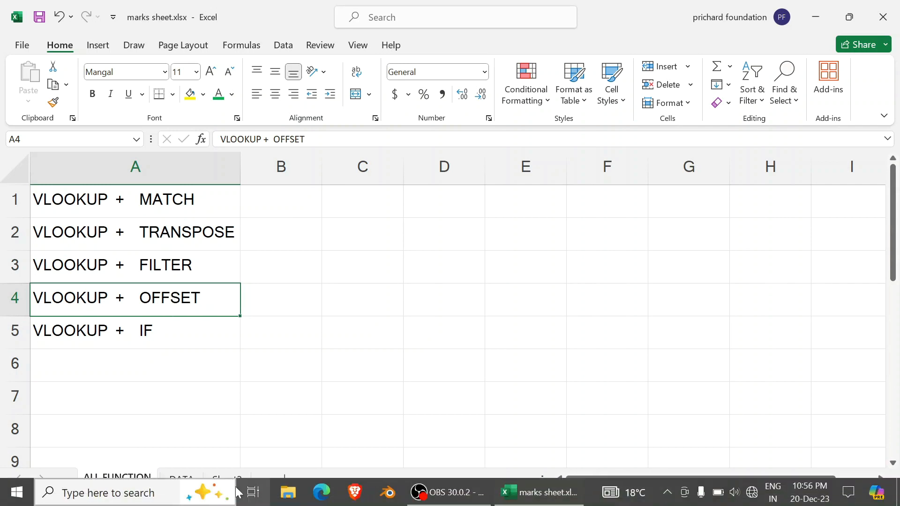
pyautogui.click(176, 483)
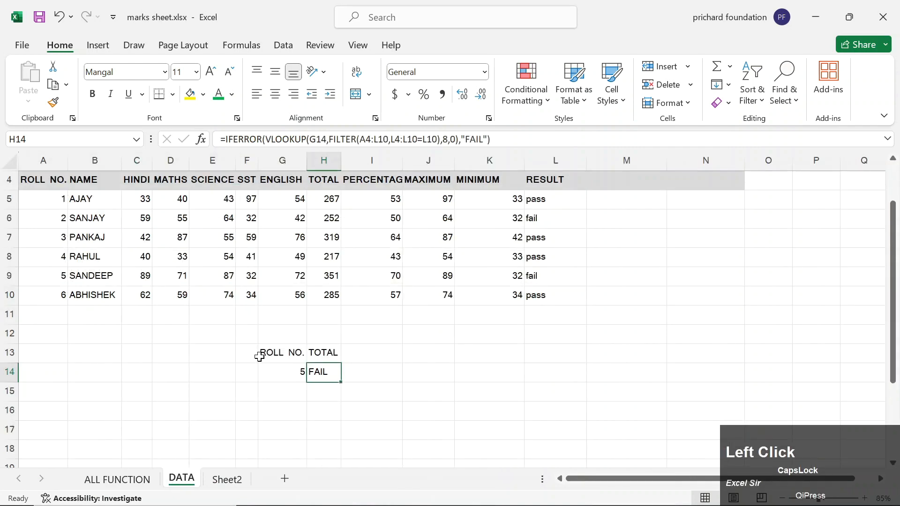
# Clear the old lookup cells G13:I15.
pyautogui.click(272, 351)
pyautogui.hotkey('shift', 'Right')
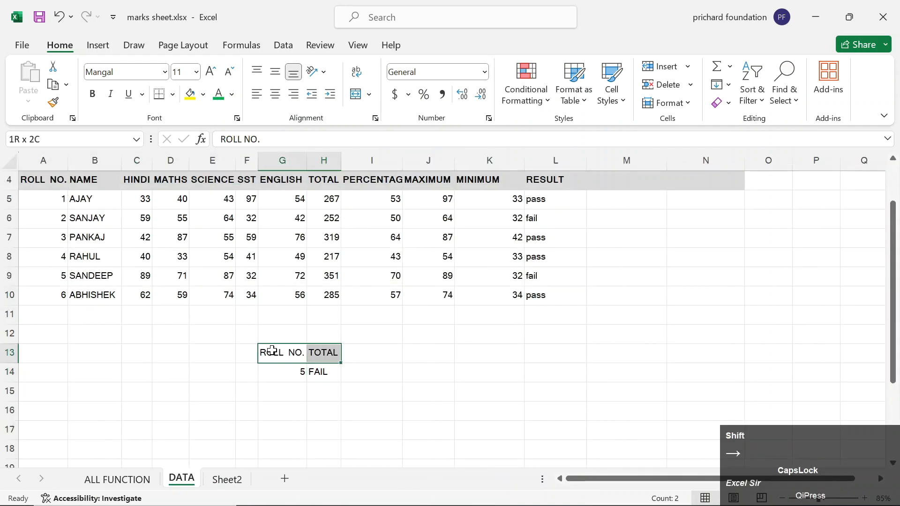
pyautogui.hotkey('shift', 'Right')
pyautogui.hotkey('shift', 'Down')
pyautogui.hotkey('shift', 'Down')
pyautogui.press('Delete')
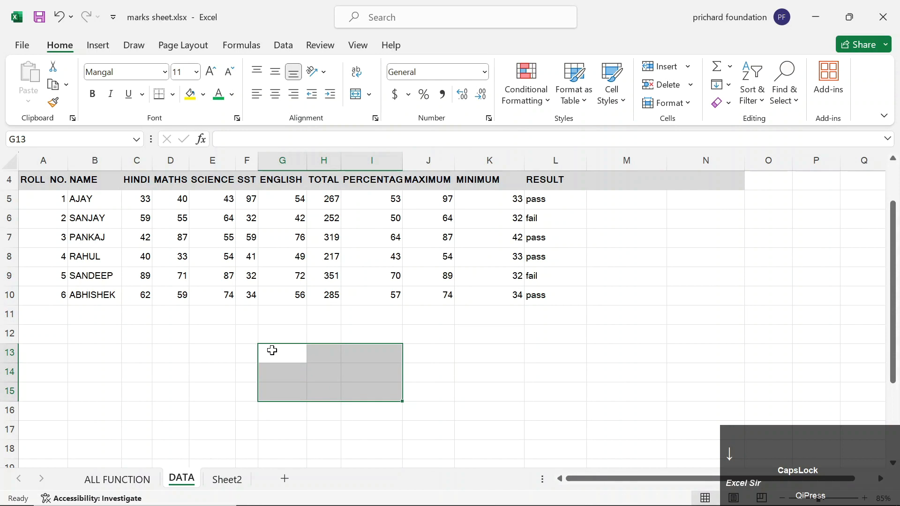
# Add headings ROLL NO in N10 and TOTAL in O10, with roll number 1 in N11.
pyautogui.press('Right')
pyautogui.press('Right')
pyautogui.press('Right')
pyautogui.press('Right')
pyautogui.press('Right')
pyautogui.press('Right')
pyautogui.press('Up')
pyautogui.press('Right')
pyautogui.press('Up')
pyautogui.press('Up')
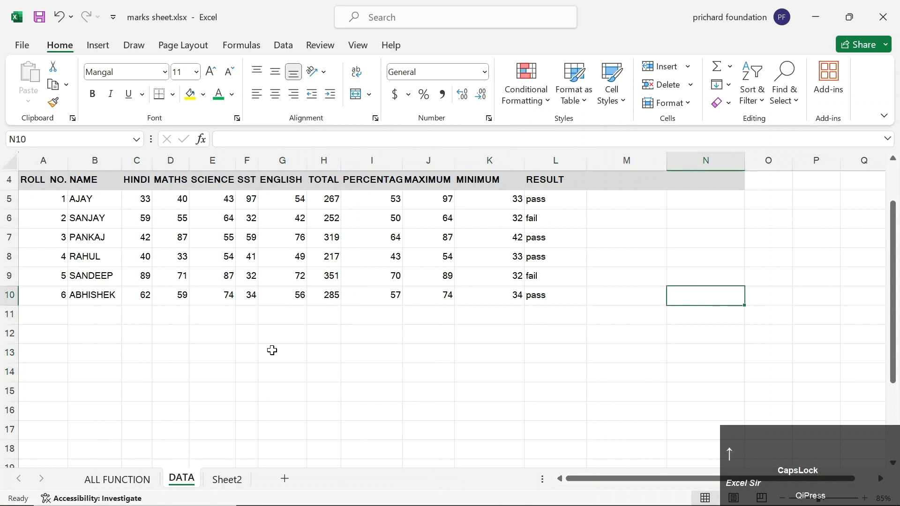
pyautogui.write('ROLL NO')
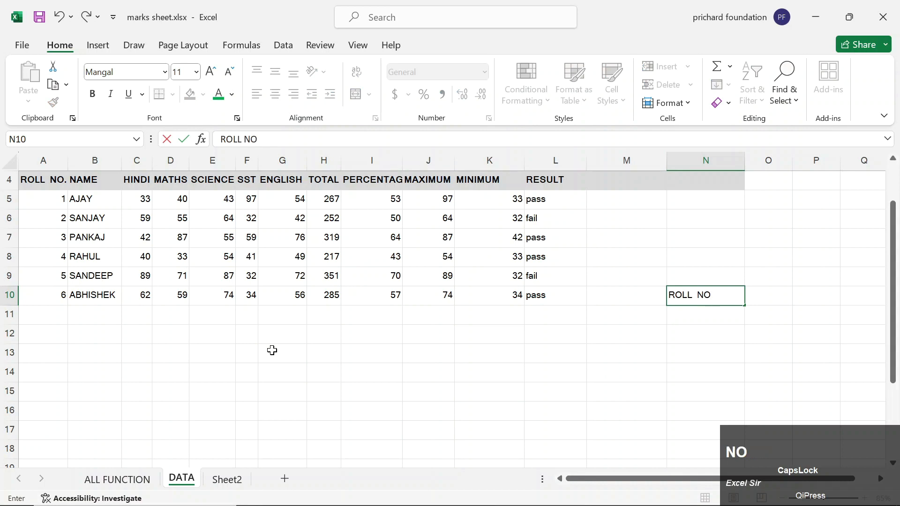
pyautogui.press('Down')
pyautogui.write('1')
pyautogui.press('Right')
pyautogui.press('Up')
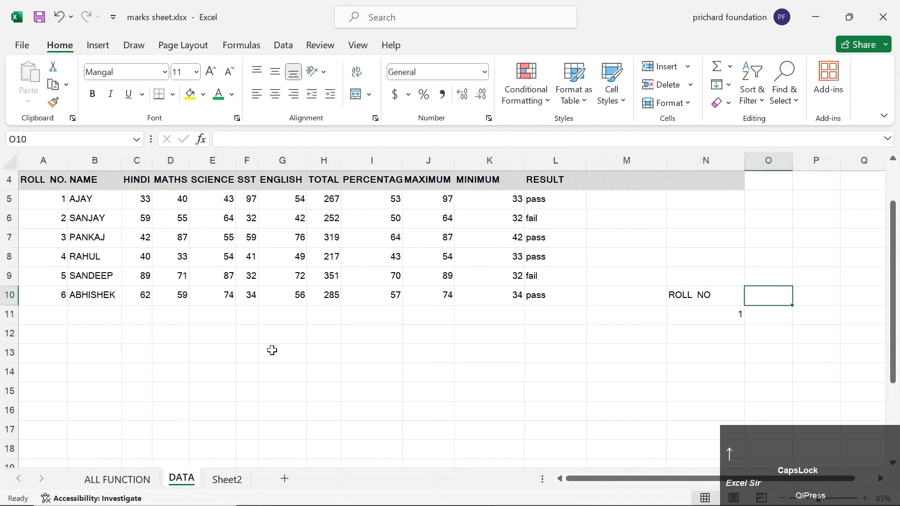
pyautogui.write('TOTAL')
pyautogui.press('Down')
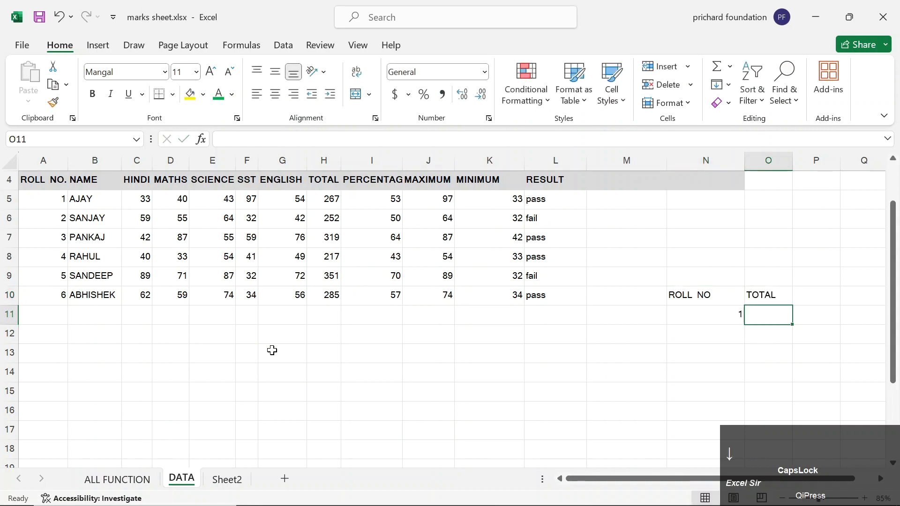
# Enter =VLOOKUP(N11,A4:L10,8,0) in O11.
pyautogui.write('=VLO')
pyautogui.press('Tab')
pyautogui.press('Left')
pyautogui.press('Left')
pyautogui.press('Left')
pyautogui.press('Right')
pyautogui.press('Right')
pyautogui.write(',')
pyautogui.press('Left')
pyautogui.press('Left')
pyautogui.press('Left')
pyautogui.press('Up')
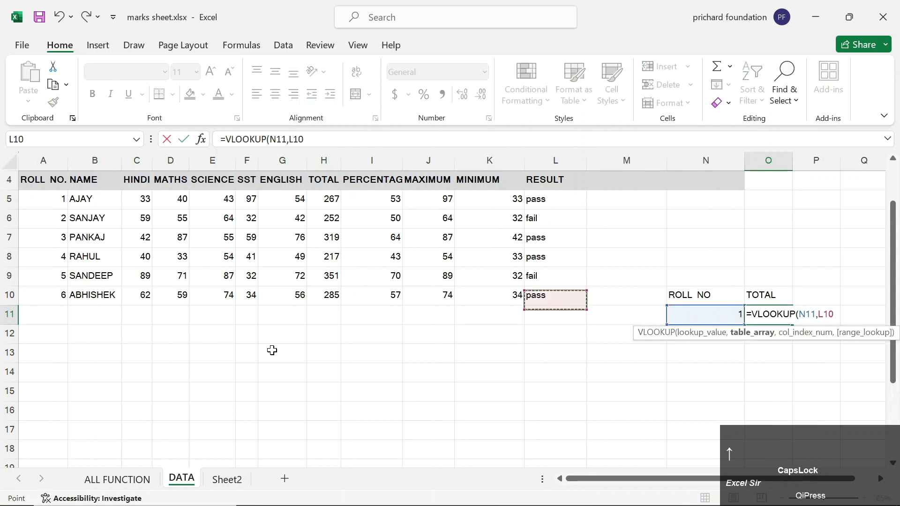
pyautogui.hotkey('ctrl', 'shift', 'Up')
pyautogui.hotkey('ctrl', 'shift', 'Left')
pyautogui.write(',')
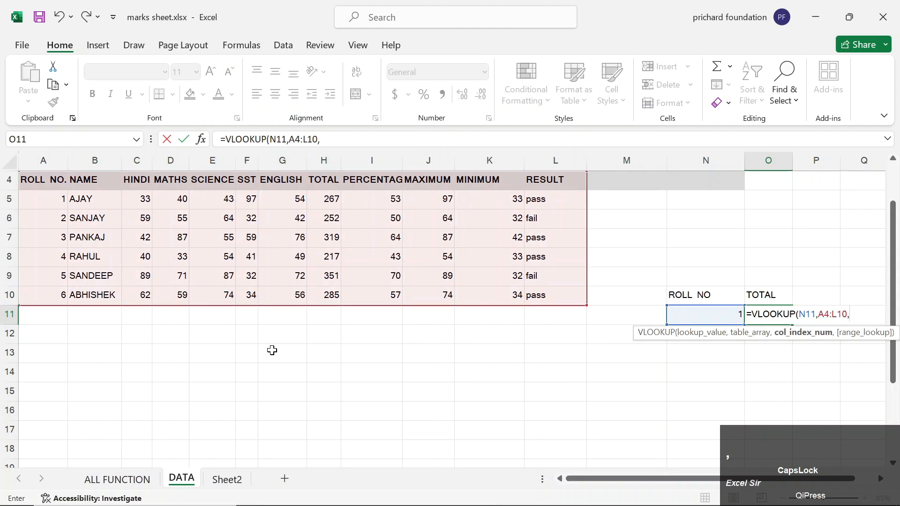
pyautogui.write('8M')
pyautogui.press('BackSpace')
pyautogui.write(',')
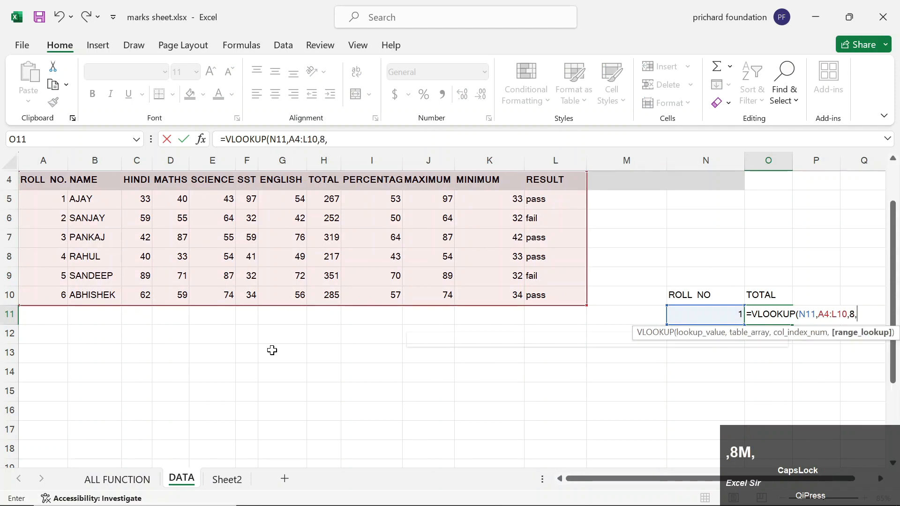
pyautogui.write('0)')
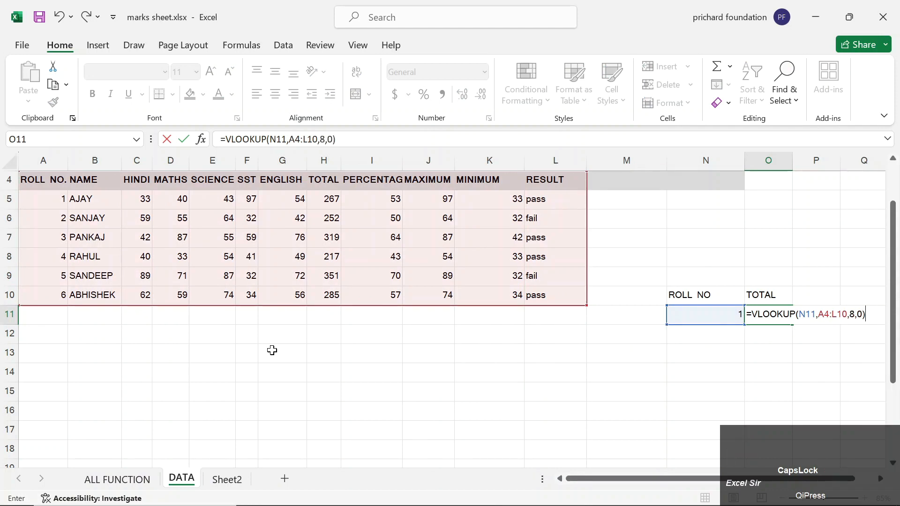
pyautogui.press('Return')
# Change the roll number in N11 to 2, returning a TOTAL of 252.
pyautogui.press('Up')
pyautogui.press('Left')
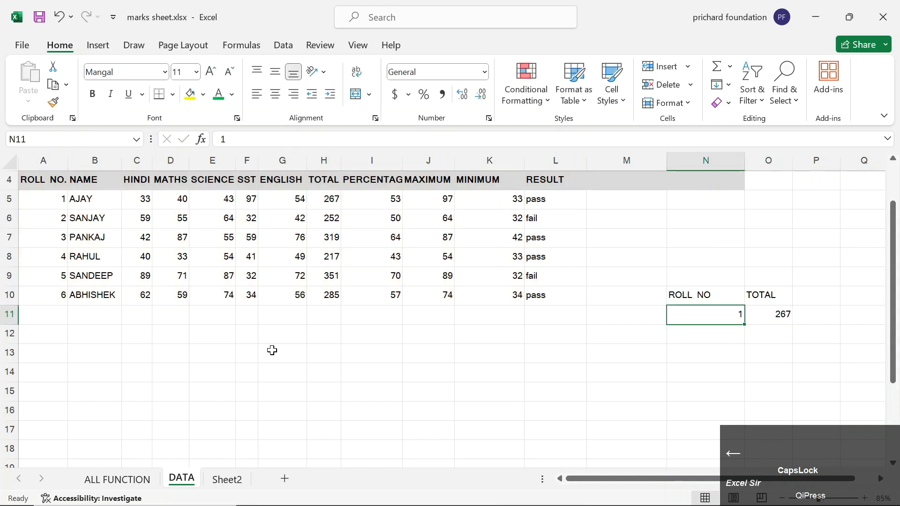
pyautogui.write('2')
pyautogui.press('Down')
pyautogui.press('Up')
# Start a new row 11 with roll number 7 and the student's name.
pyautogui.press('Down')
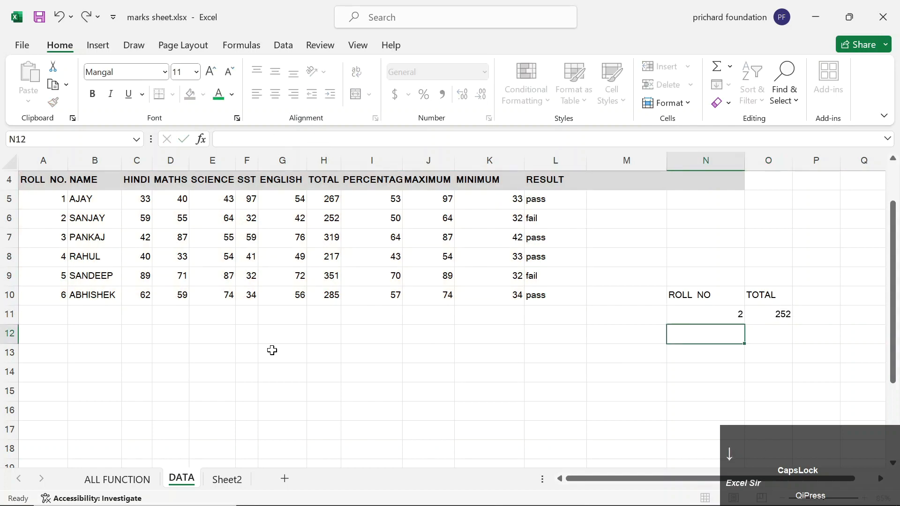
pyautogui.press('Left')
pyautogui.press('Left')
pyautogui.press('Left')
pyautogui.press('Left')
pyautogui.press('Left')
pyautogui.press('Left')
pyautogui.press('Left')
pyautogui.press('Left')
pyautogui.press('Left')
pyautogui.press('Left')
pyautogui.press('Left')
pyautogui.press('Left')
pyautogui.press('Left')
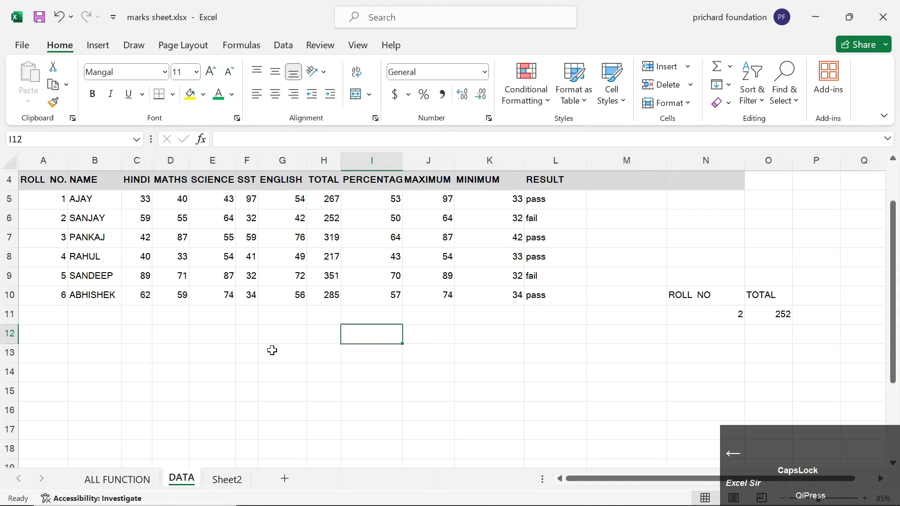
pyautogui.press('Up')
pyautogui.write('7')
pyautogui.press('Right')
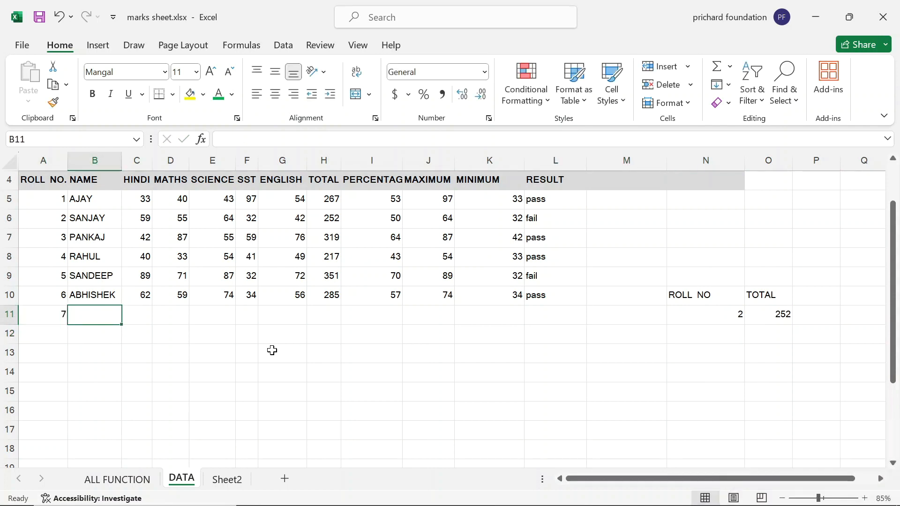
pyautogui.write('RAJEEV')
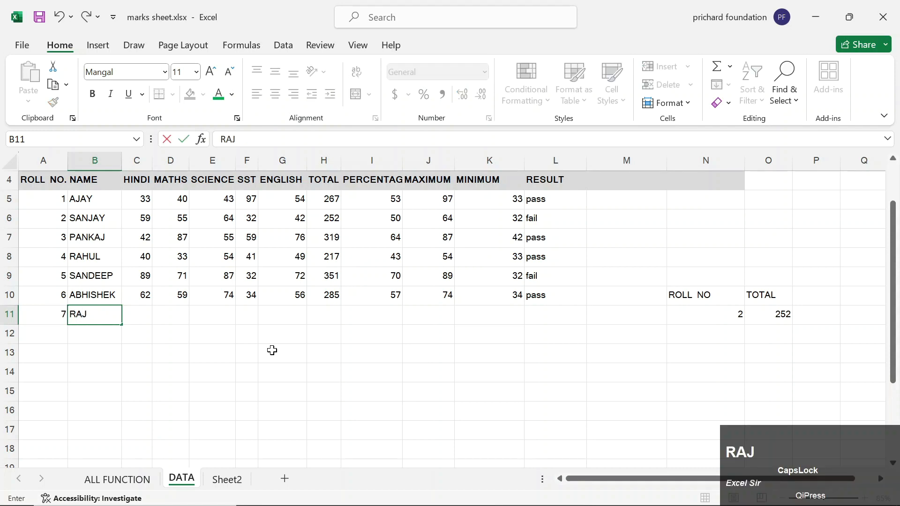
pyautogui.press('Right')
# Enter the new student's marks 43, 5, 46, 57 and 6 across row 11.
pyautogui.write('43')
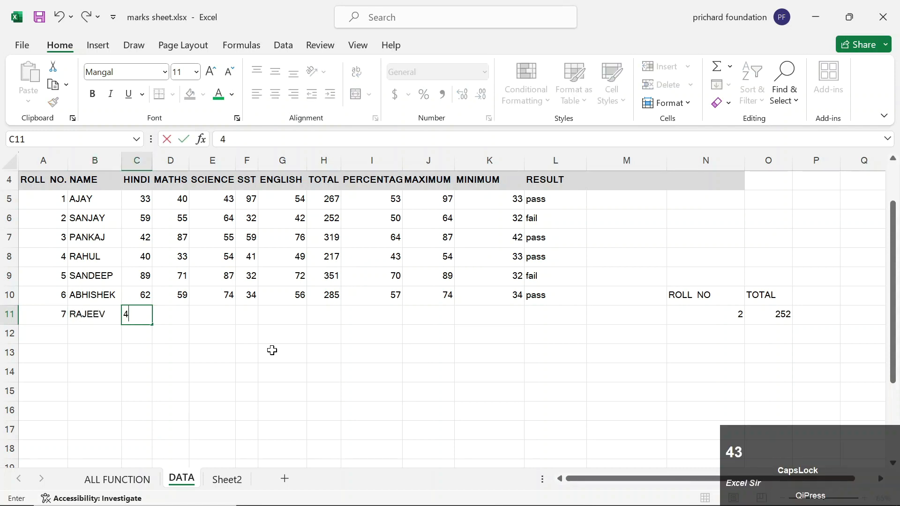
pyautogui.press('Right')
pyautogui.write('5')
pyautogui.press('Right')
pyautogui.write('46')
pyautogui.press('Right')
pyautogui.write('57')
pyautogui.press('Right')
pyautogui.write('6')
pyautogui.press('Right')
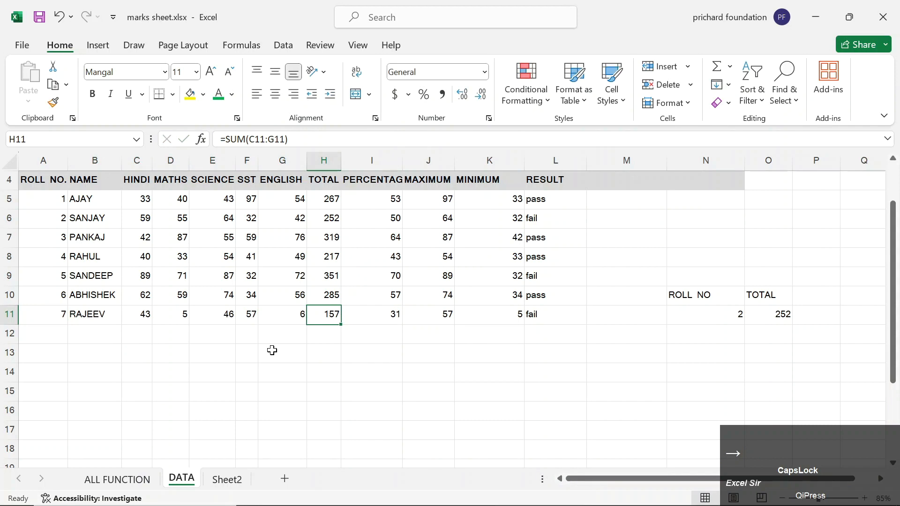
pyautogui.press('Right')
pyautogui.press('Right')
pyautogui.press('Right')
pyautogui.press('Right')
pyautogui.press('Right')
pyautogui.press('Right')
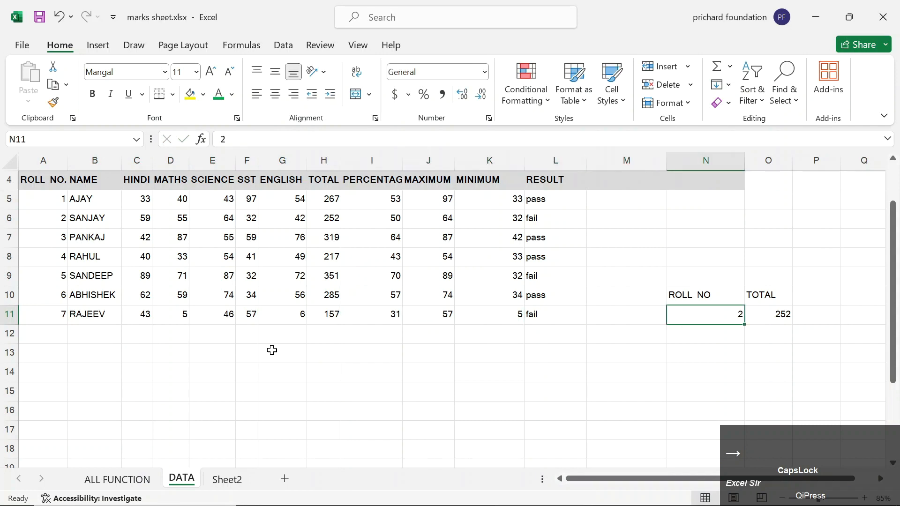
# Look up roll number 7 in N11, then edit O11's VLOOKUP formula.
pyautogui.write('7')
pyautogui.press('Down')
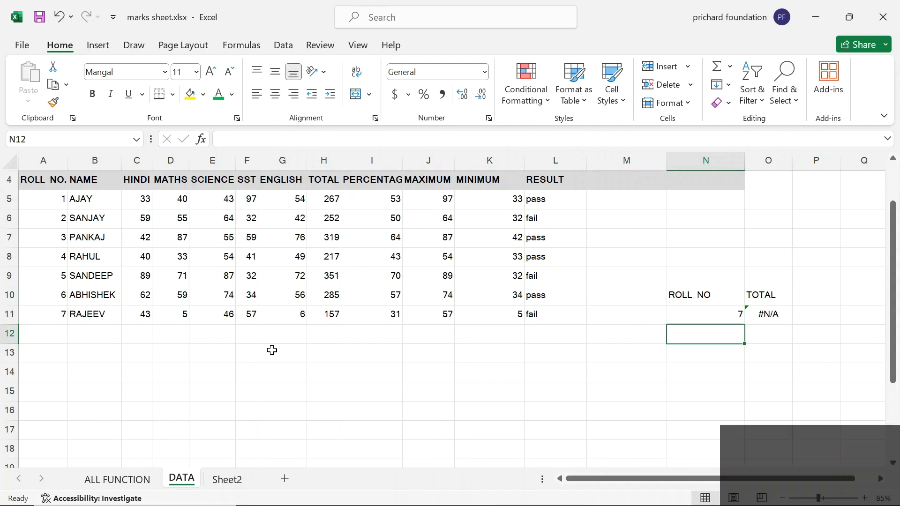
pyautogui.press('Up')
pyautogui.press('Right')
pyautogui.press('F2')
pyautogui.press('Left')
pyautogui.press('Left')
pyautogui.press('Left')
pyautogui.press('Left')
pyautogui.press('Left')
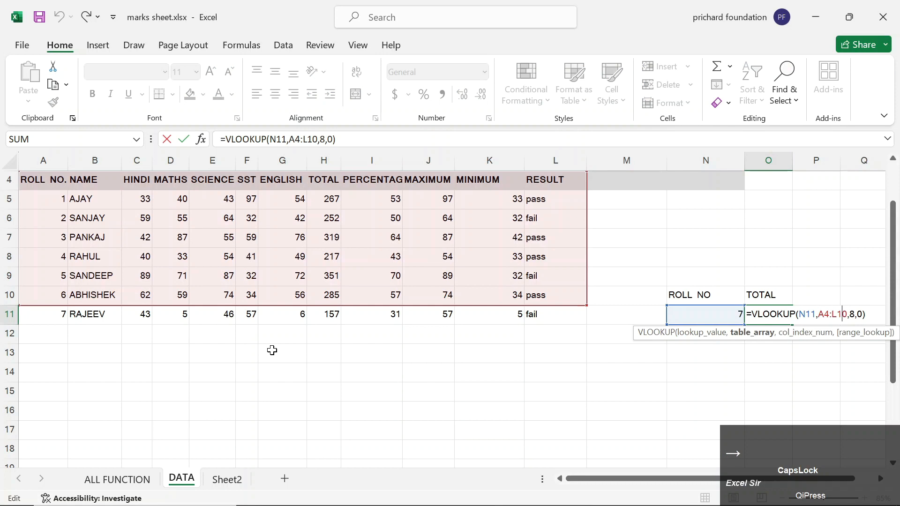
# Erase the TOTAL lookup formula in O11 so the cell is left empty.
pyautogui.press('BackSpace')
pyautogui.write('1')
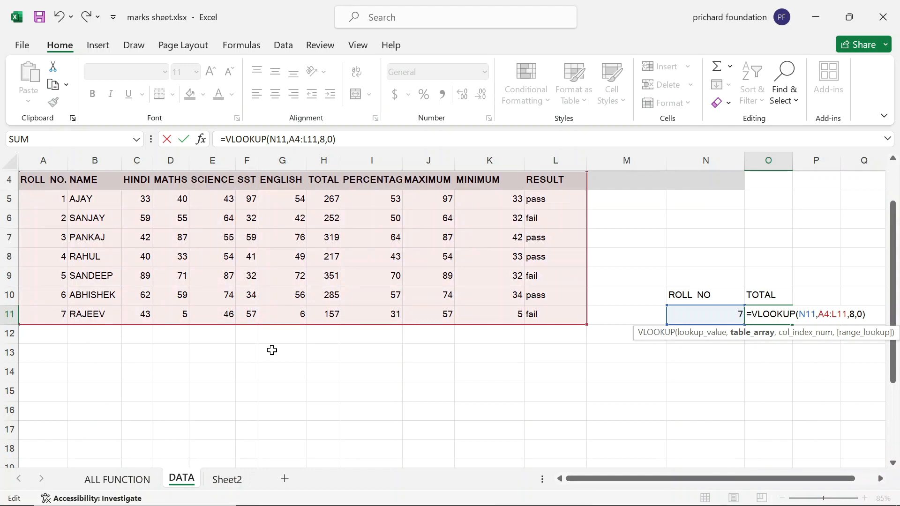
pyautogui.press('BackSpace')
pyautogui.press('BackSpace')
pyautogui.press('BackSpace')
pyautogui.press('BackSpace')
pyautogui.press('BackSpace')
pyautogui.press('BackSpace')
pyautogui.press('BackSpace')
pyautogui.press('BackSpace')
pyautogui.press('BackSpace')
pyautogui.press('BackSpace')
pyautogui.press('BackSpace')
pyautogui.press('BackSpace')
pyautogui.press('BackSpace')
pyautogui.press('BackSpace')
pyautogui.press('BackSpace')
pyautogui.press('BackSpace')
pyautogui.press('BackSpace')
pyautogui.press('BackSpace')
pyautogui.press('BackSpace')
pyautogui.press('BackSpace')
pyautogui.press('Delete')
pyautogui.press('Delete')
pyautogui.press('Delete')
pyautogui.press('Delete')
pyautogui.press('capslock')
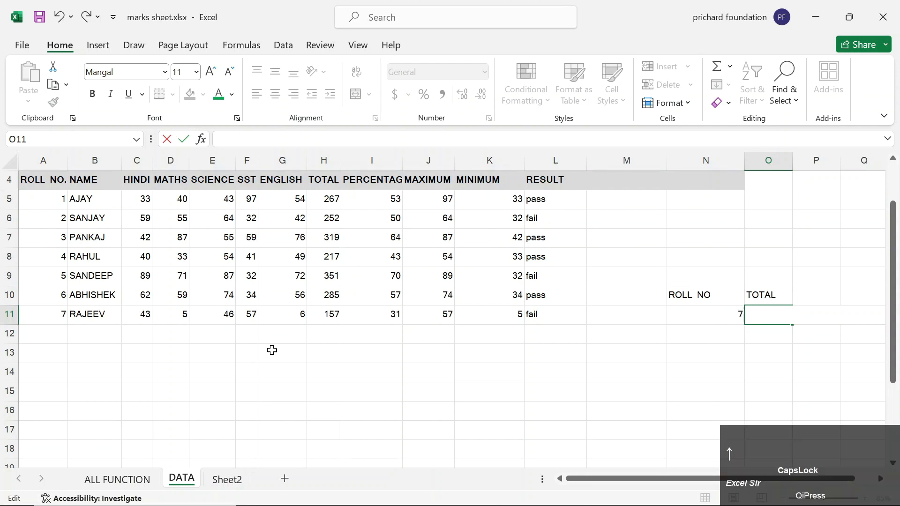
pyautogui.press('Return')
# Move from the ROLL NO/TOTAL block down to cell I15 below the table.
pyautogui.press('Up')
pyautogui.hotkey('shift', 'Up')
pyautogui.hotkey('shift', 'Left')
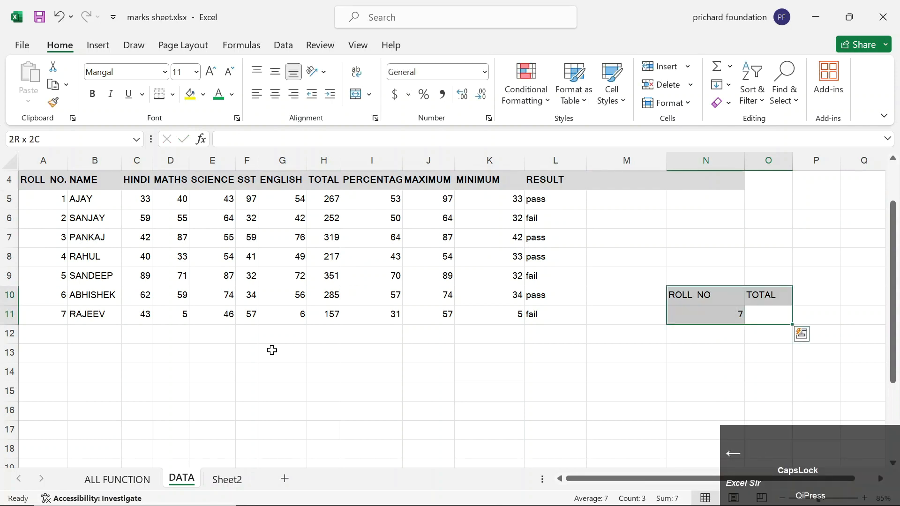
pyautogui.press('Down')
pyautogui.press('Down')
pyautogui.press('Left')
pyautogui.press('Left')
pyautogui.press('Down')
pyautogui.press('Down')
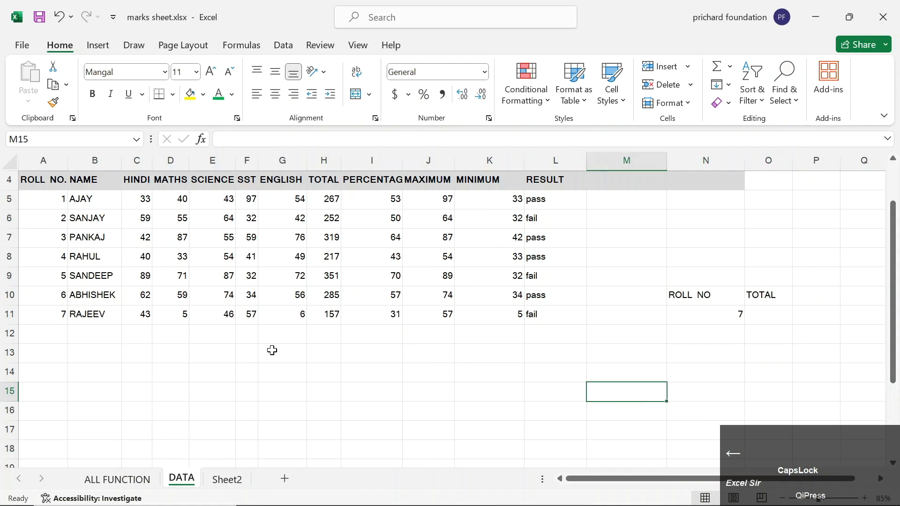
pyautogui.press('Left')
pyautogui.press('Left')
pyautogui.press('Left')
pyautogui.press('Left')
pyautogui.press('Right')
pyautogui.press('Right')
pyautogui.press('Right')
pyautogui.press('Left')
pyautogui.press('Left')
pyautogui.press('Left')
# Enter =OFFSET(A4:L11,2,2) in I15, referencing the whole marks table.
pyautogui.write('=OFF')
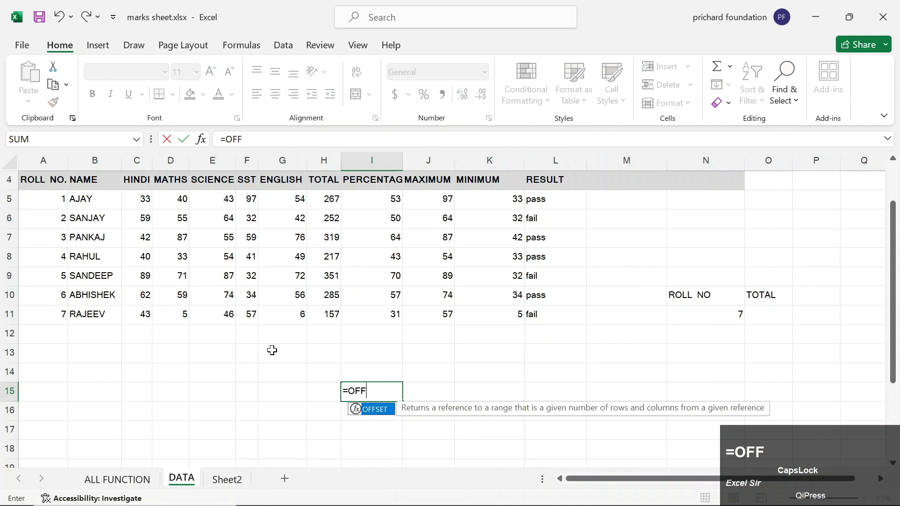
pyautogui.press('Tab')
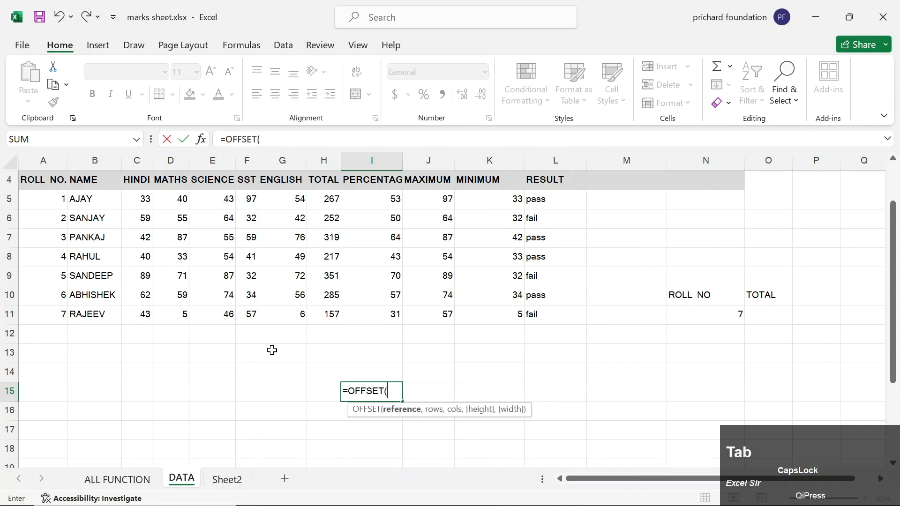
pyautogui.press('Up')
pyautogui.press('Up')
pyautogui.press('Up')
pyautogui.press('Up')
pyautogui.press('Right')
pyautogui.press('Right')
pyautogui.press('Right')
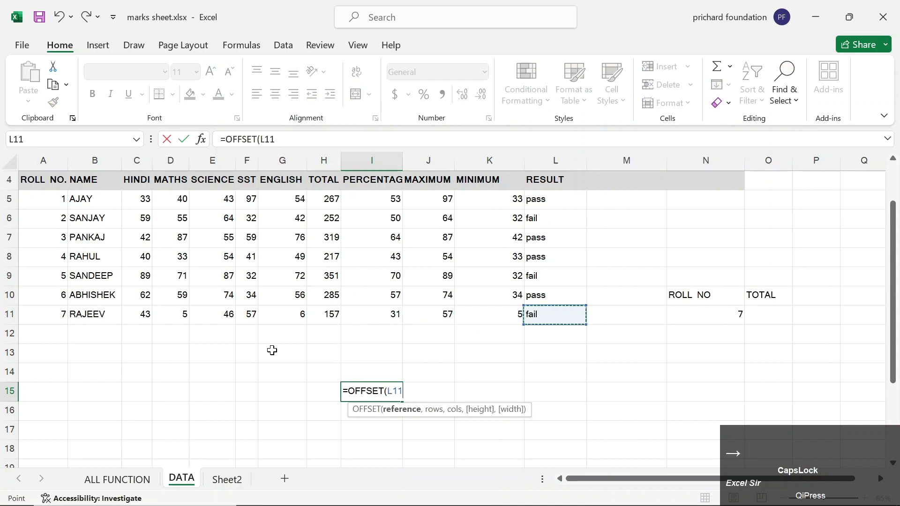
pyautogui.hotkey('ctrl', 'shift', 'Up')
pyautogui.hotkey('ctrl', 'shift', 'Left')
pyautogui.write(',')
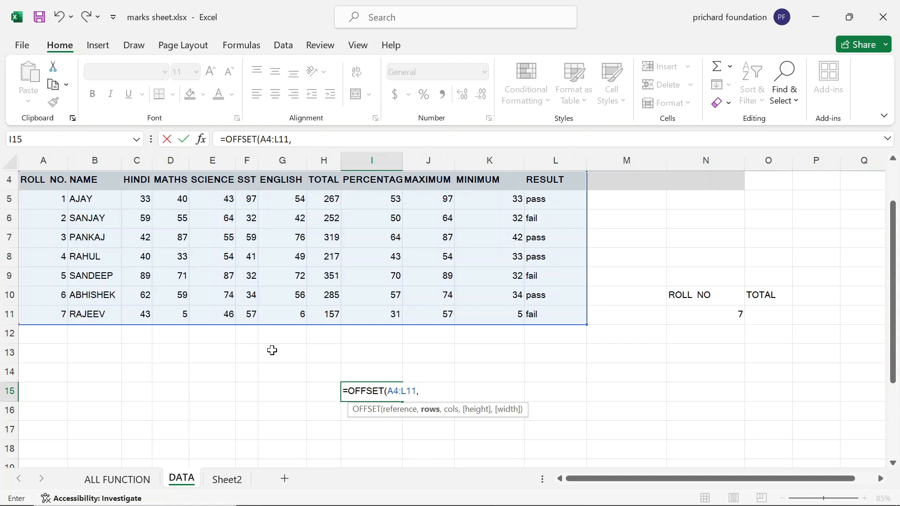
pyautogui.write('2,')
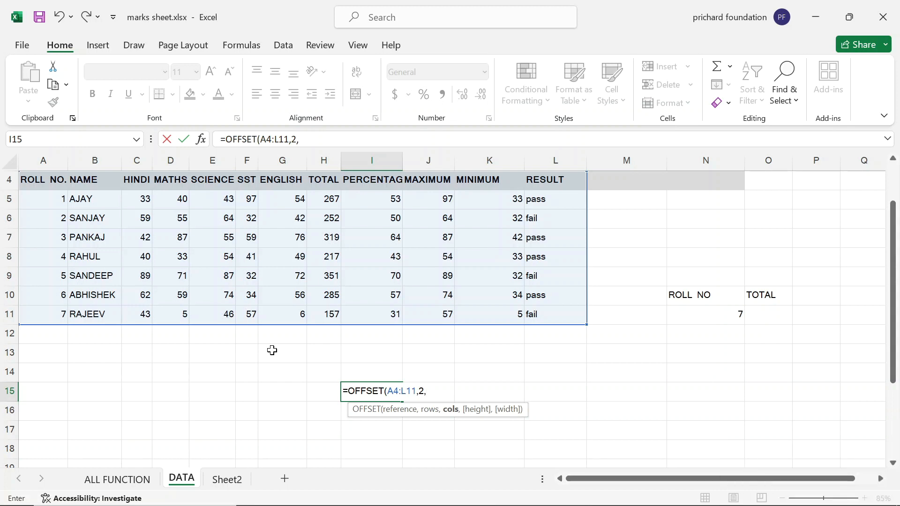
pyautogui.write('2)')
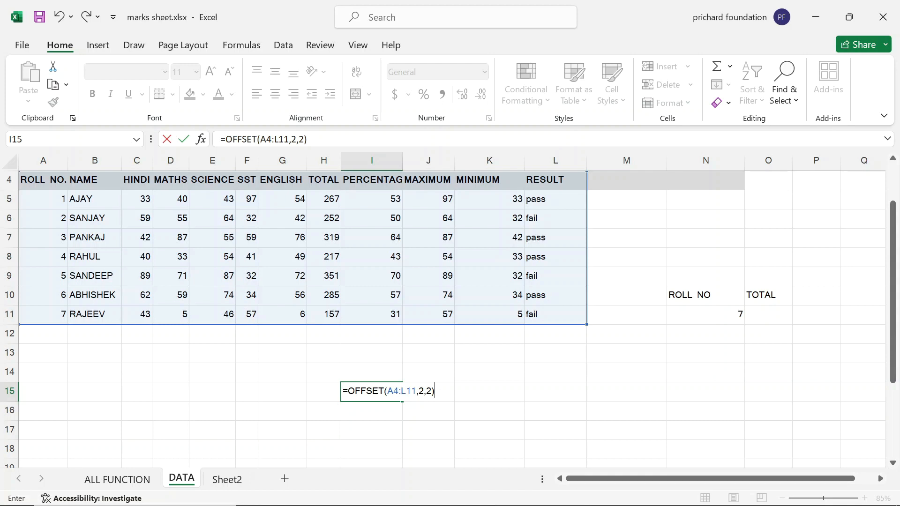
# Move the edit point within the OFFSET formula to its rows argument.
pyautogui.click(431, 392)
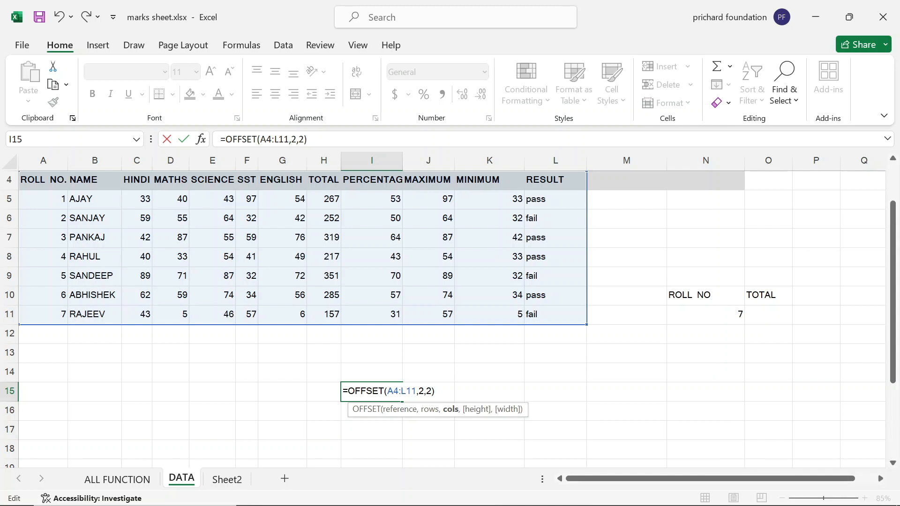
pyautogui.click(436, 391)
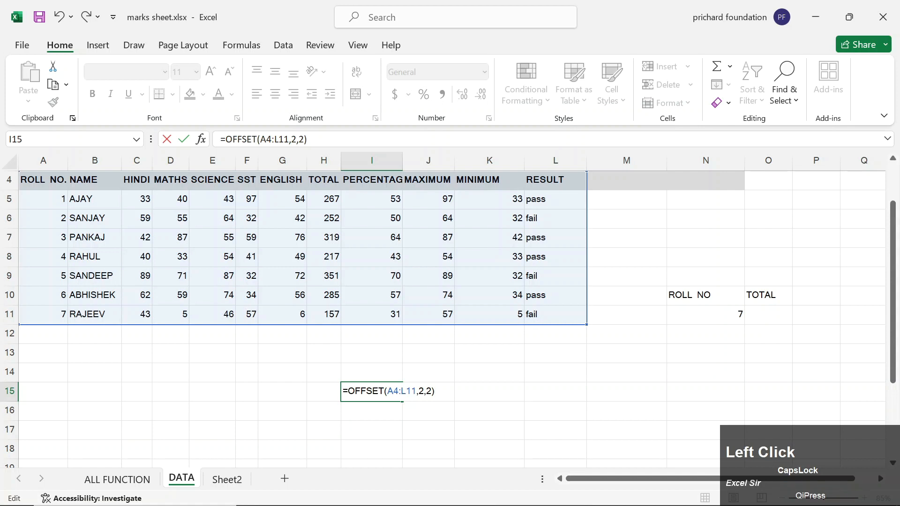
pyautogui.click(411, 392)
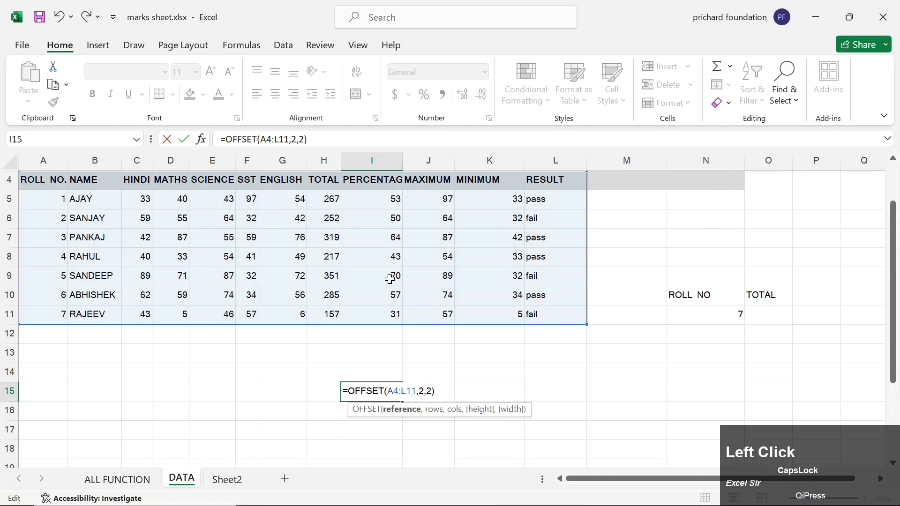
pyautogui.click(423, 392)
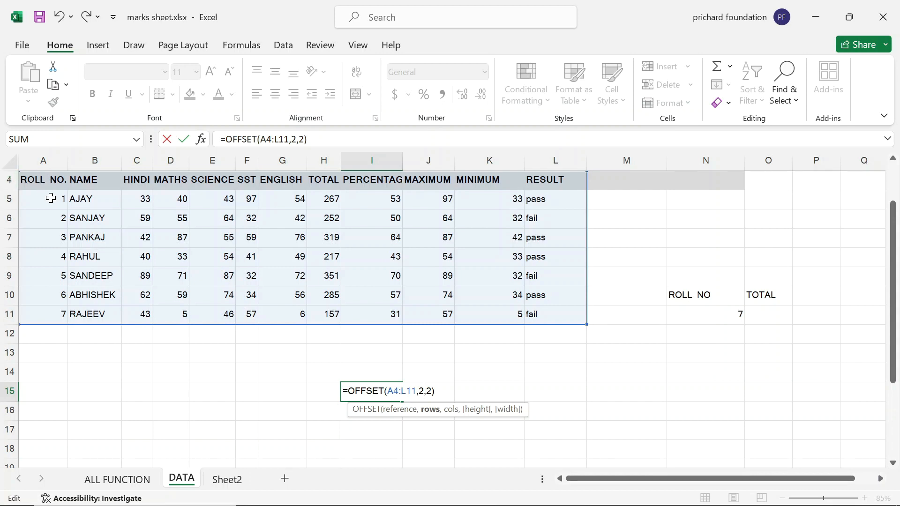
pyautogui.scroll(1, 50, 198)
pyautogui.scroll(1, 50, 197)
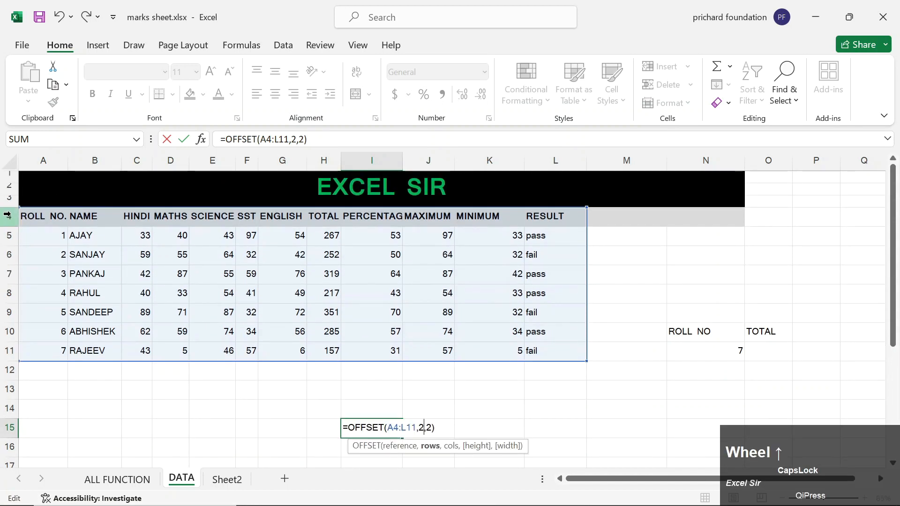
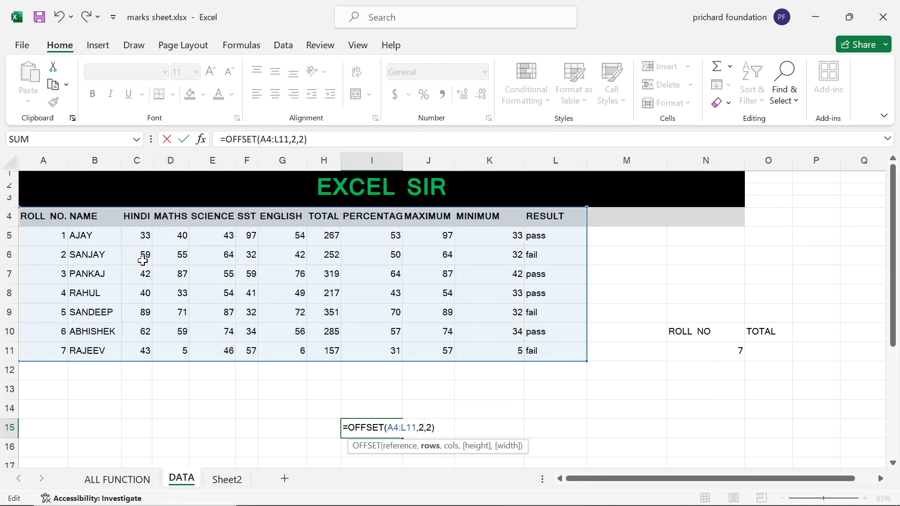
# Commit =OFFSET(A4:L11,2,2) in I15 and inspect the spilled copy of the marks table.
pyautogui.press('Return')
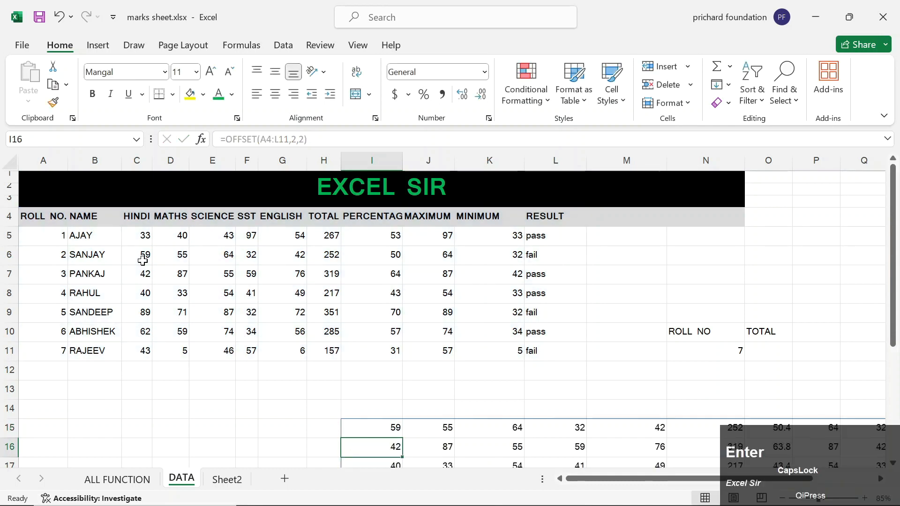
pyautogui.press('Up')
pyautogui.press('Right')
pyautogui.press('Right')
pyautogui.press('Right')
pyautogui.press('Right')
pyautogui.press('Right')
pyautogui.press('Right')
pyautogui.press('Right')
pyautogui.press('Right')
pyautogui.press('Right')
pyautogui.press('Right')
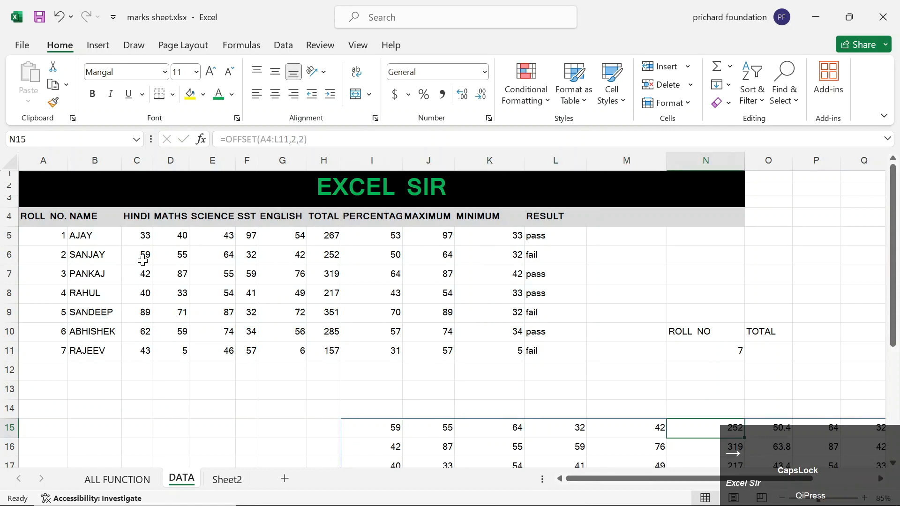
pyautogui.press('Right')
pyautogui.press('Right')
pyautogui.press('Down')
pyautogui.press('Down')
pyautogui.press('Down')
pyautogui.press('Down')
pyautogui.press('Down')
pyautogui.press('Down')
pyautogui.press('Down')
pyautogui.press('Down')
pyautogui.press('Down')
pyautogui.press('Down')
pyautogui.press('Down')
pyautogui.press('Up')
pyautogui.press('Up')
pyautogui.press('Up')
pyautogui.press('Up')
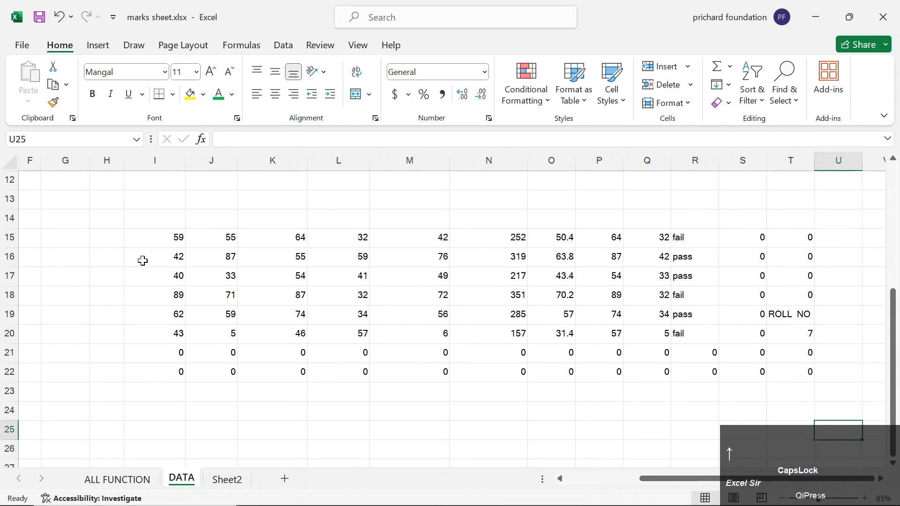
pyautogui.press('Left')
# Delete the OFFSET formula in I15, clearing its spilled copy, and return to row 11.
pyautogui.press('Left')
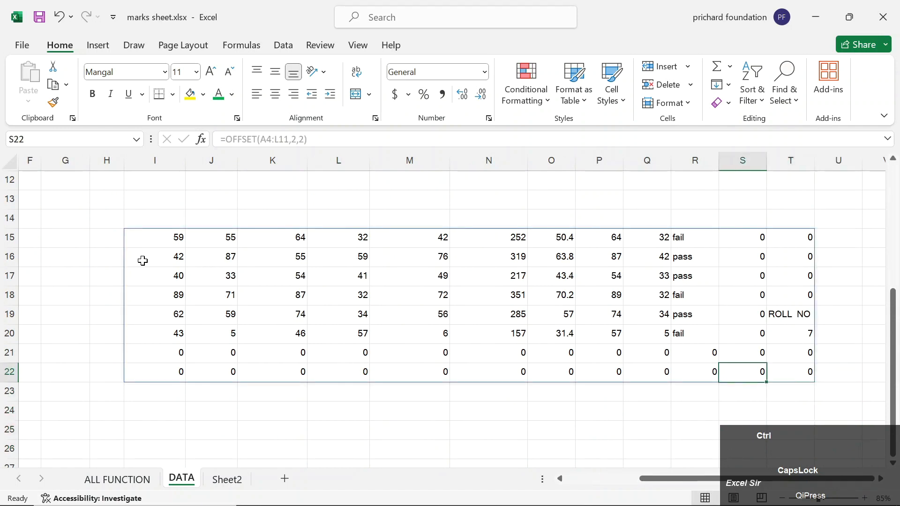
pyautogui.hotkey('ctrl', 'Left')
pyautogui.hotkey('ctrl', 'Up')
pyautogui.press('Delete')
pyautogui.press('Up')
pyautogui.press('Up')
pyautogui.press('Up')
pyautogui.press('Up')
pyautogui.press('Up')
pyautogui.press('Up')
pyautogui.press('Up')
pyautogui.press('Left')
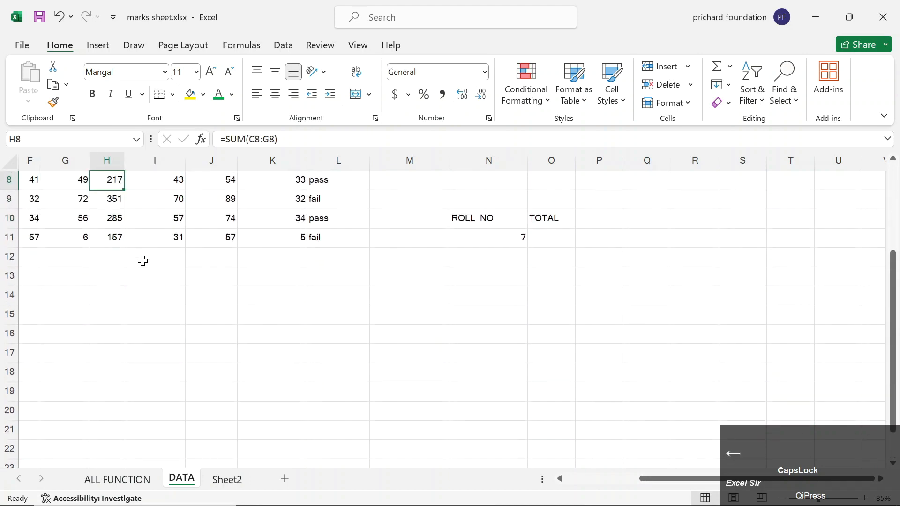
pyautogui.hotkey('ctrl', 'Left')
pyautogui.press('Up')
pyautogui.press('Up')
pyautogui.press('Up')
pyautogui.press('Up')
pyautogui.press('Up')
pyautogui.press('Up')
pyautogui.press('Up')
pyautogui.press('Down')
pyautogui.press('Down')
pyautogui.press('Down')
pyautogui.press('Down')
pyautogui.press('Down')
pyautogui.press('Down')
pyautogui.press('Down')
pyautogui.press('Down')
pyautogui.press('Right')
pyautogui.press('Right')
pyautogui.press('Right')
pyautogui.press('Right')
pyautogui.press('Right')
pyautogui.press('Right')
pyautogui.press('Right')
pyautogui.press('Right')
pyautogui.press('Right')
pyautogui.press('Right')
pyautogui.press('Right')
pyautogui.press('Right')
pyautogui.press('Right')
pyautogui.press('Right')
pyautogui.press('Right')
pyautogui.press('Right')
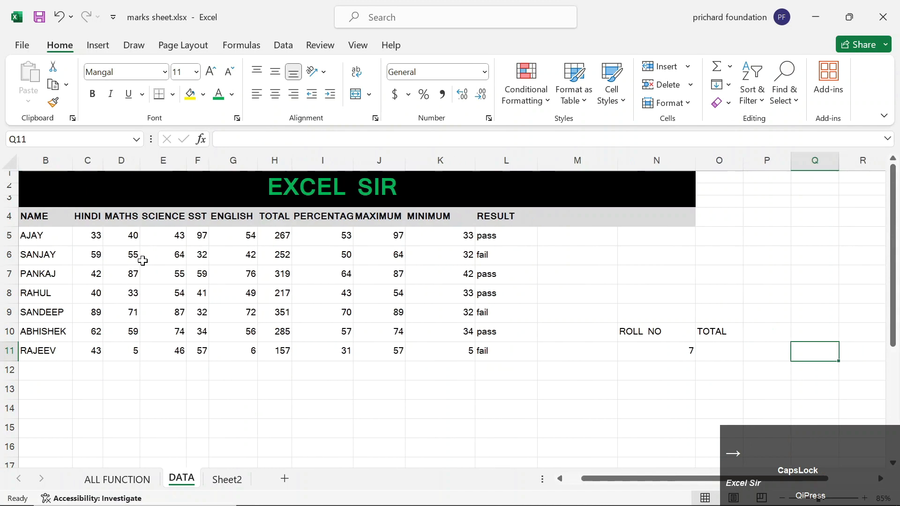
pyautogui.press('Left')
pyautogui.press('Left')
pyautogui.press('Left')
pyautogui.press('Left')
pyautogui.press('Left')
pyautogui.press('Left')
pyautogui.press('Left')
pyautogui.press('Left')
pyautogui.press('Right')
pyautogui.press('Right')
pyautogui.press('Right')
pyautogui.press('Right')
pyautogui.press('Right')
pyautogui.press('Right')
pyautogui.press('Right')
pyautogui.press('Right')
pyautogui.press('Right')
pyautogui.press('Right')
pyautogui.press('Right')
pyautogui.press('Right')
pyautogui.press('Right')
pyautogui.press('Right')
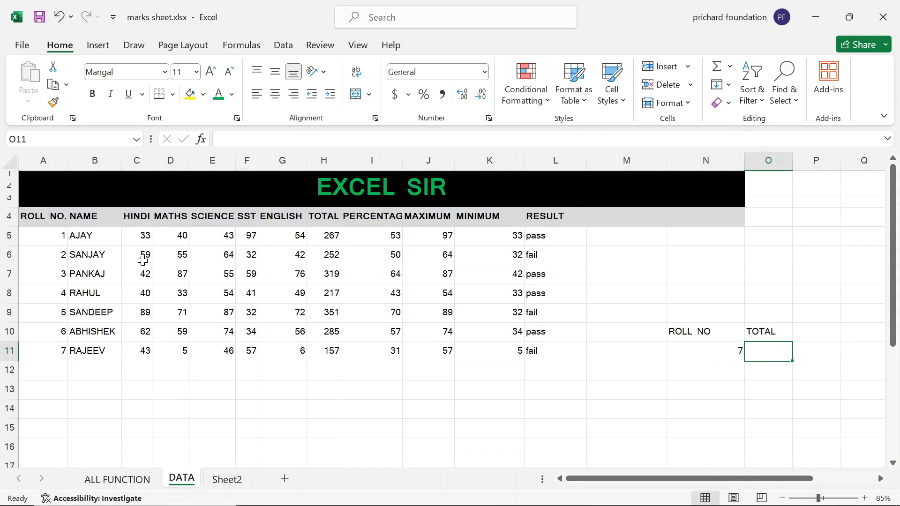
# Start a VLOOKUP in O11 using roll number cell N11 as the lookup value.
pyautogui.write('=VLO')
pyautogui.press('Tab')
pyautogui.press('Left')
pyautogui.press('Left')
pyautogui.press('Right')
pyautogui.write(',')
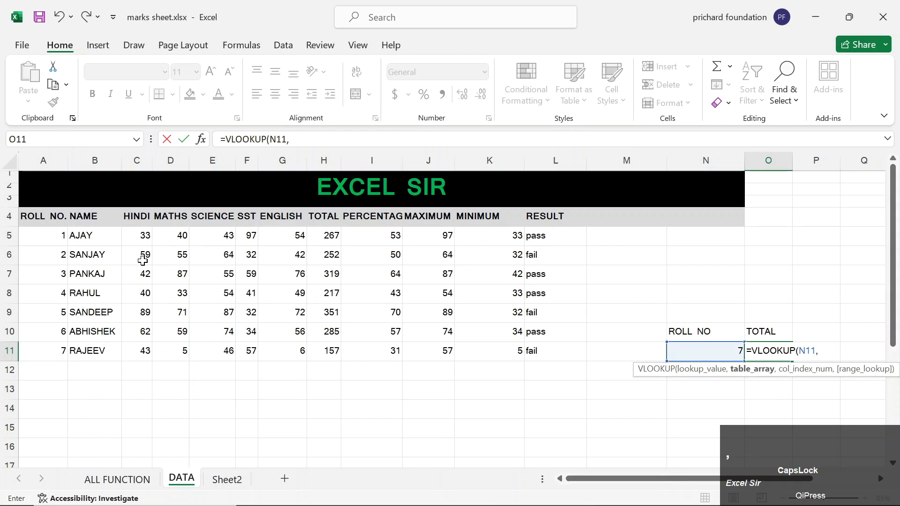
pyautogui.write('OF')
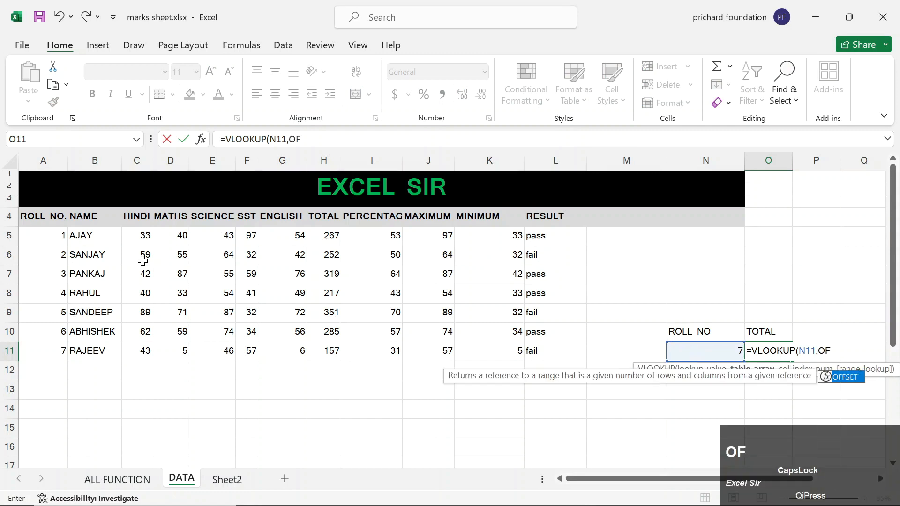
pyautogui.press('Tab')
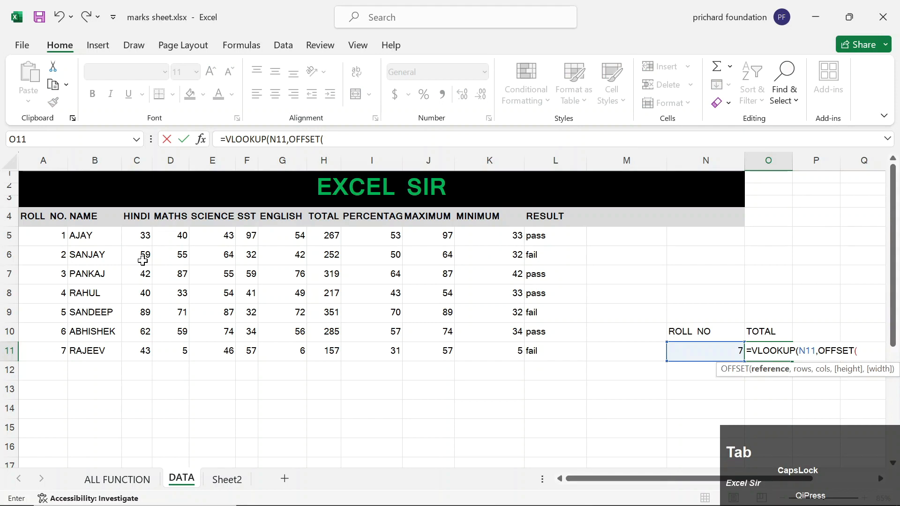
# Add OFFSET(A4:L11,0,0,10000) as the lookup table, closing its parenthesis.
pyautogui.press('Left')
pyautogui.press('Left')
pyautogui.press('Left')
pyautogui.hotkey('ctrl', 'shift', 'Up')
pyautogui.hotkey('ctrl', 'shift', 'Left')
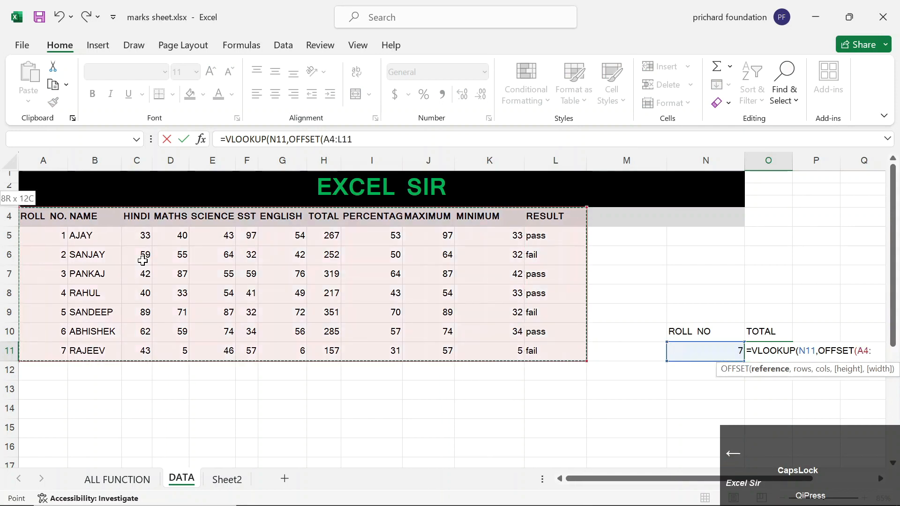
pyautogui.write(',')
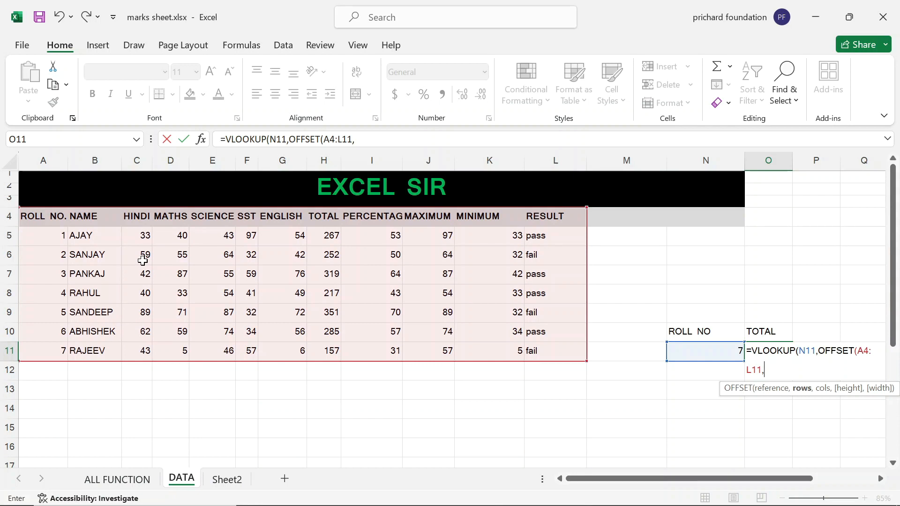
pyautogui.write('0,0')
pyautogui.write(',')
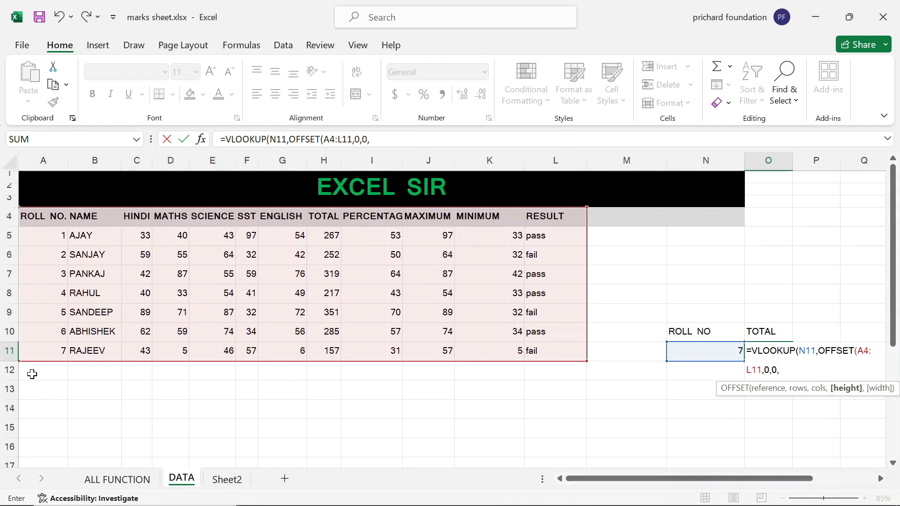
pyautogui.write('10000')
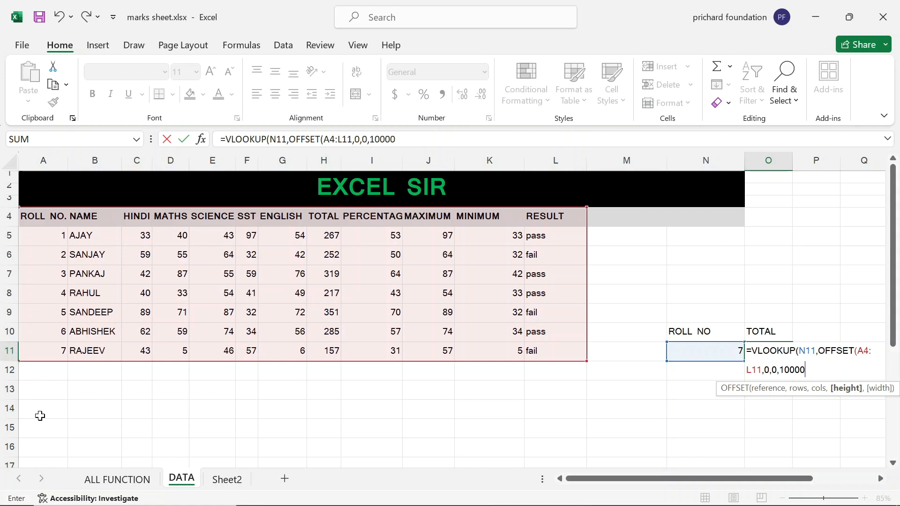
pyautogui.write(',')
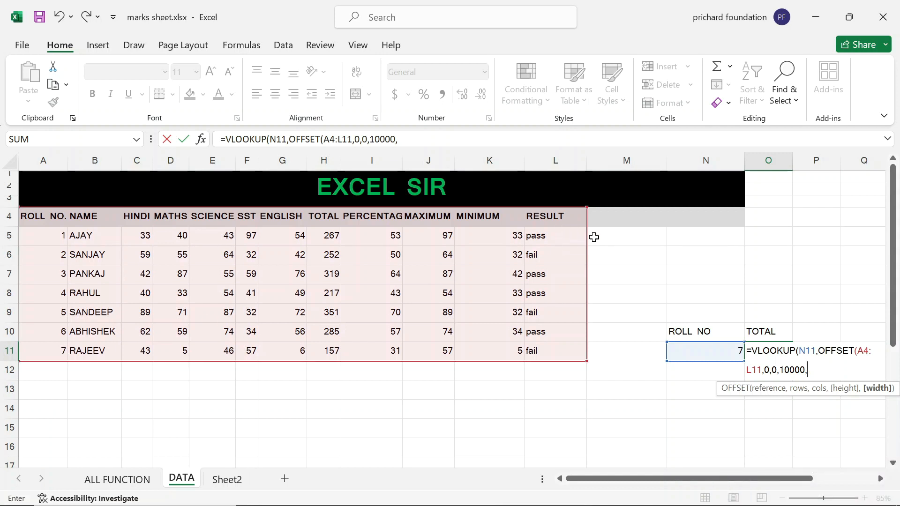
pyautogui.press('BackSpace')
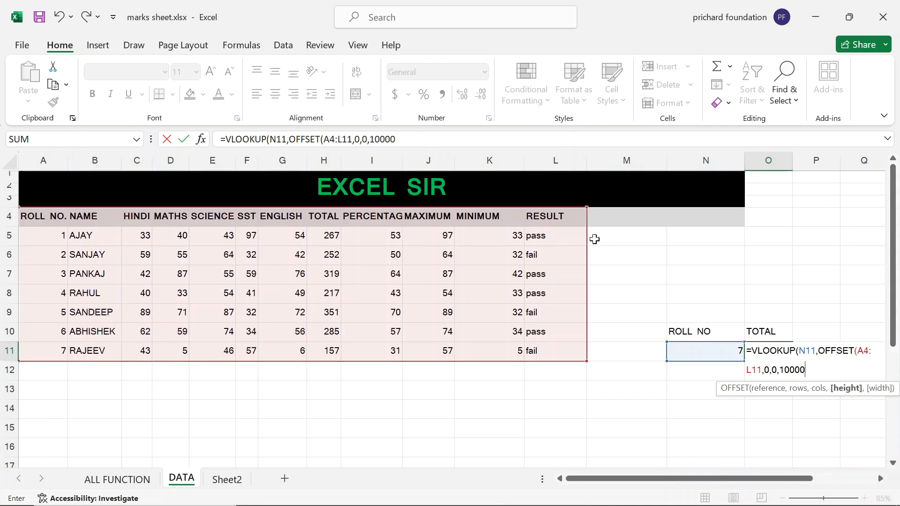
pyautogui.write(')')
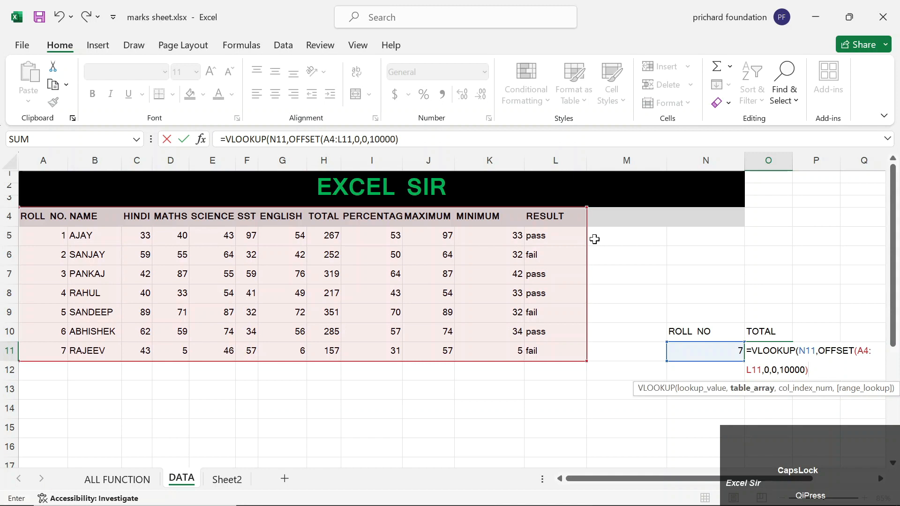
# Dismiss the missing-parenthesis error and add a width of 12 to the OFFSET.
pyautogui.press('Return')
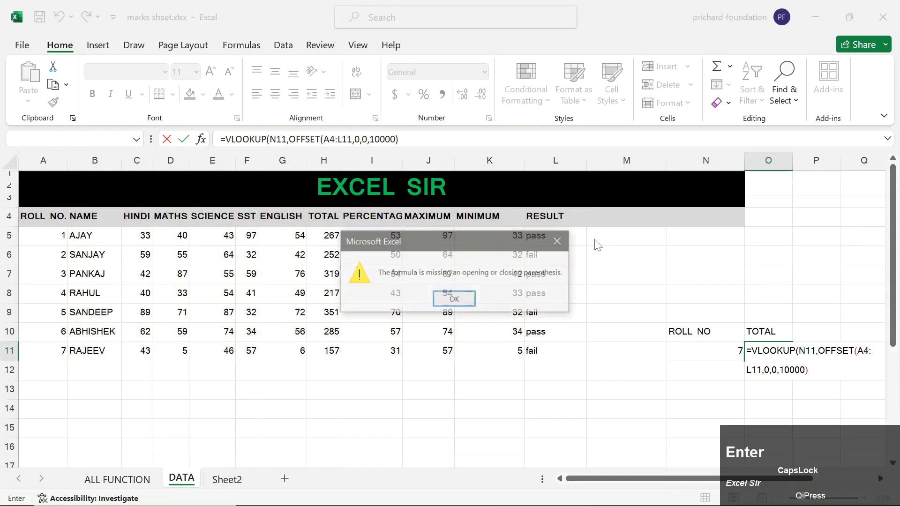
pyautogui.press('Return')
pyautogui.press('Right')
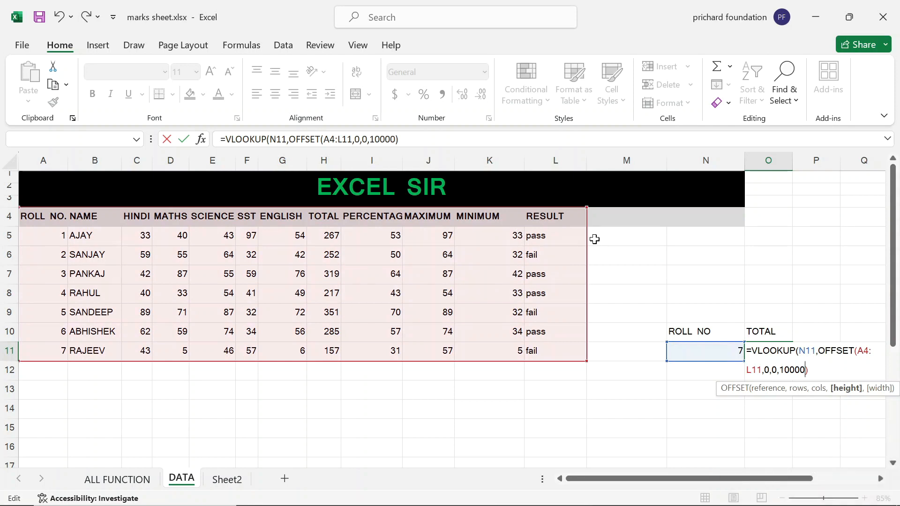
pyautogui.write(',')
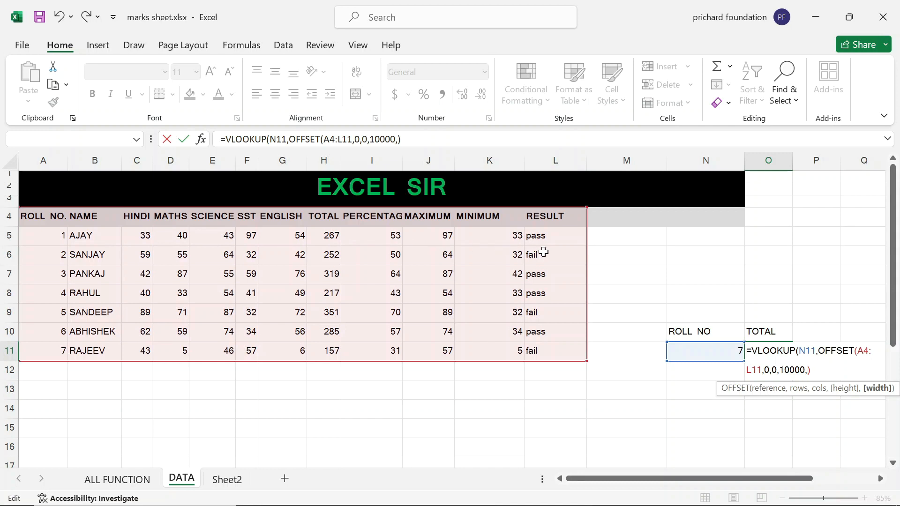
pyautogui.write('12')
# Correct the ending to ),8,0) so the TOTAL returns 157 for roll number 7.
pyautogui.press('Right')
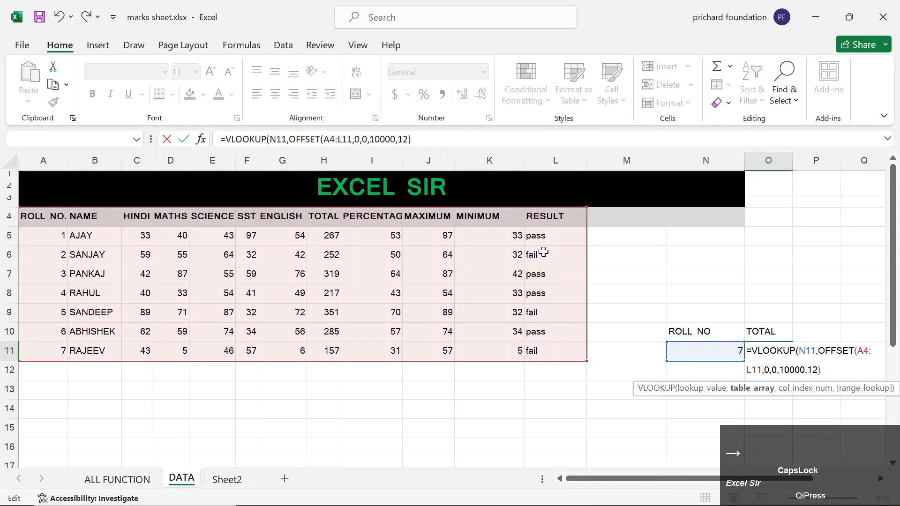
pyautogui.press('BackSpace')
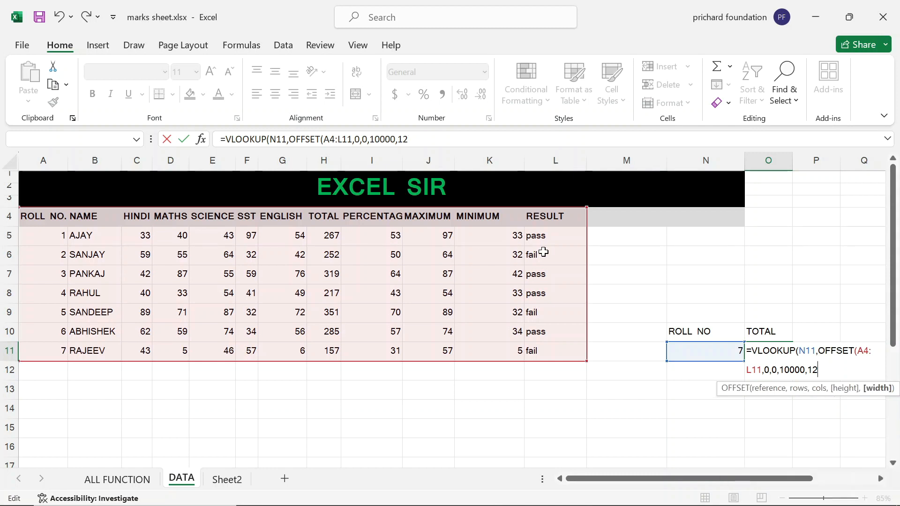
pyautogui.press('BackSpace')
pyautogui.press('shift')
pyautogui.press('capslock')
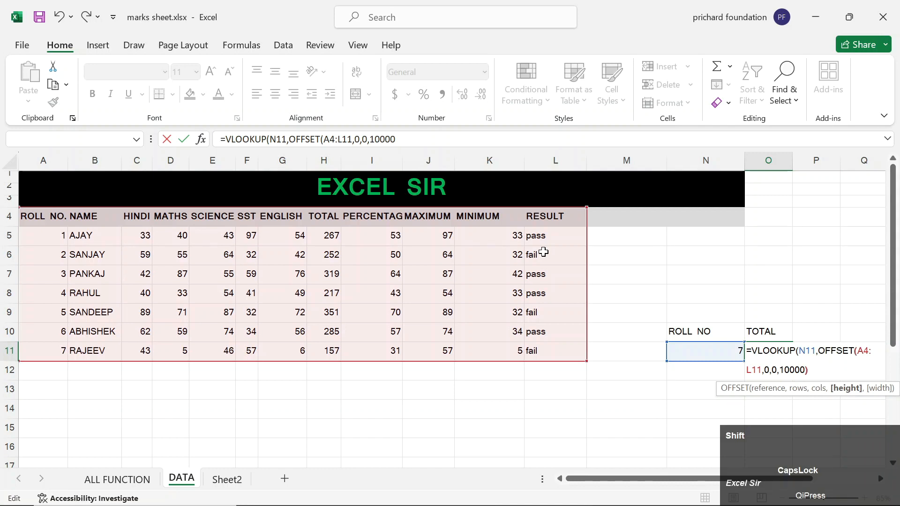
pyautogui.write('),')
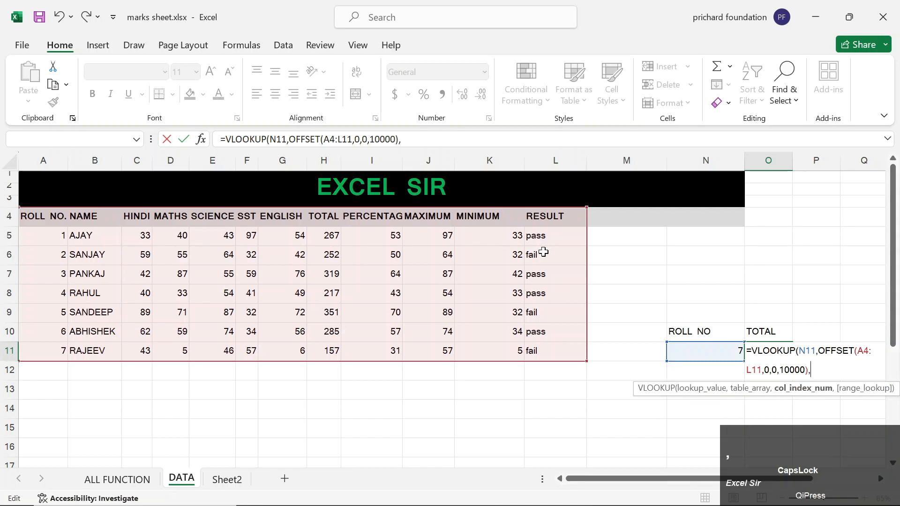
pyautogui.write('8,0)')
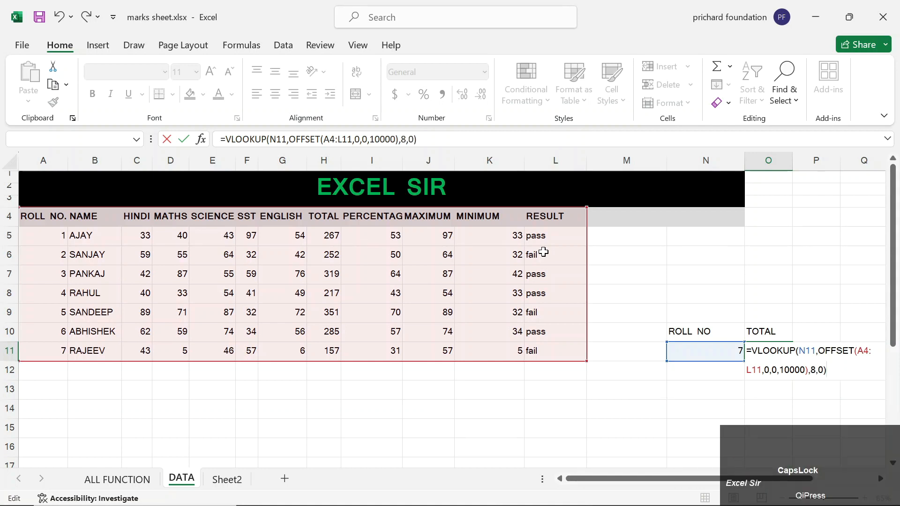
pyautogui.press('Return')
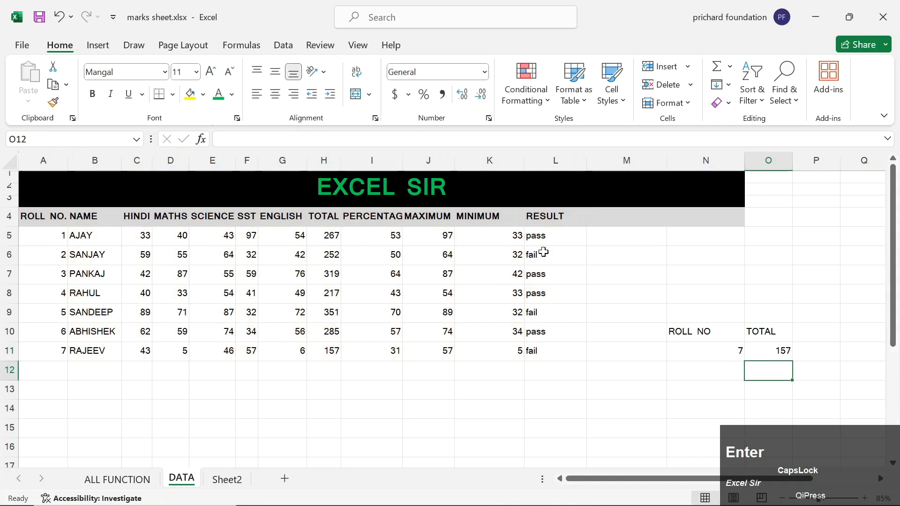
# Enter roll number 8 and the name SANJEET in row 12.
pyautogui.press('Up')
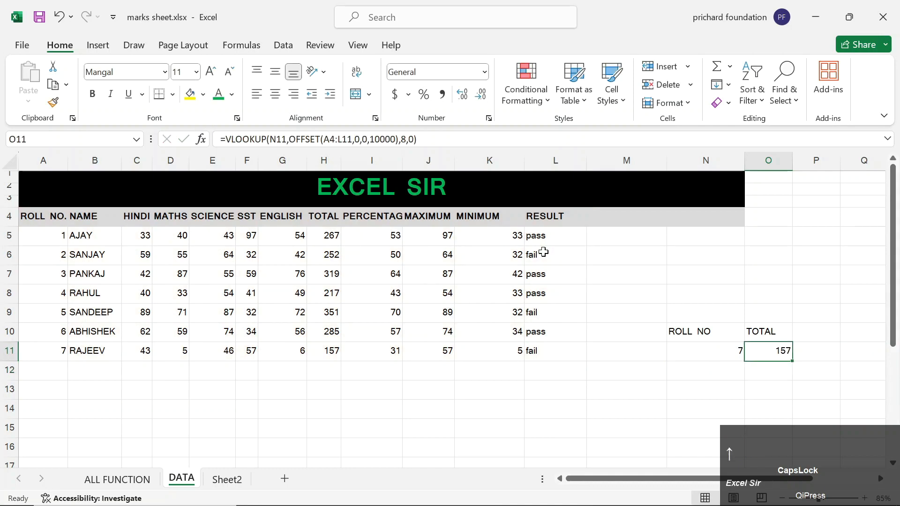
pyautogui.press('Left')
pyautogui.press('Left')
pyautogui.press('Left')
pyautogui.press('Left')
pyautogui.press('Left')
pyautogui.press('Left')
pyautogui.press('Left')
pyautogui.press('Left')
pyautogui.press('Left')
pyautogui.press('Left')
pyautogui.press('Left')
pyautogui.press('Left')
pyautogui.press('Left')
pyautogui.press('Left')
pyautogui.press('Down')
pyautogui.press('Down')
pyautogui.press('Down')
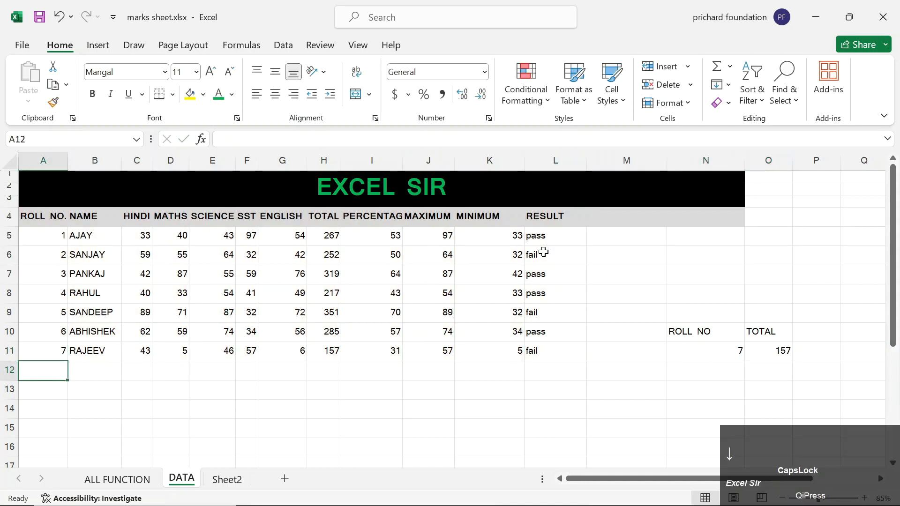
pyautogui.press('Up')
pyautogui.press('Up')
pyautogui.write('8')
pyautogui.press('Right')
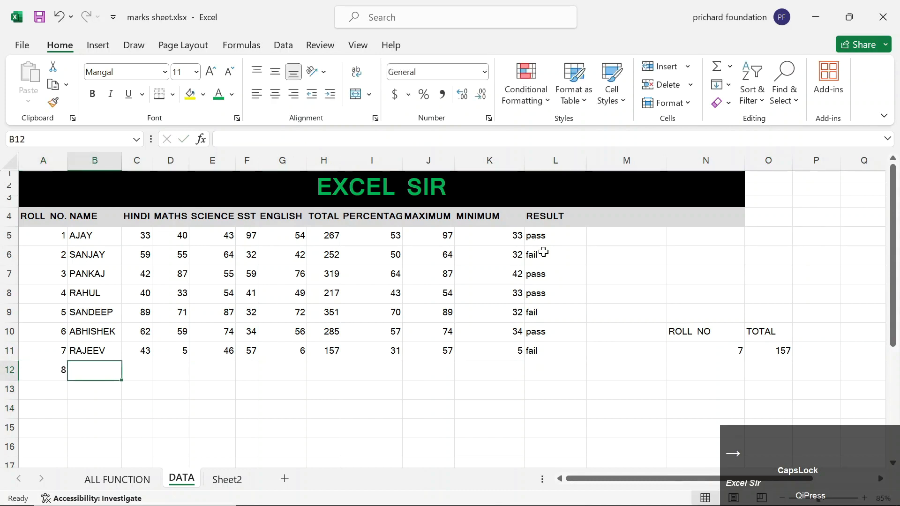
pyautogui.write('SANDE')
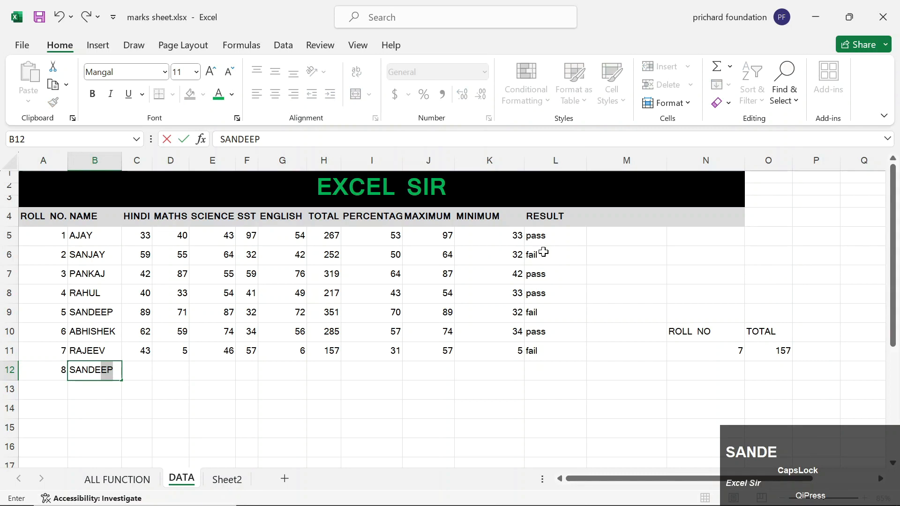
pyautogui.press('BackSpace')
pyautogui.press('BackSpace')
pyautogui.press('BackSpace')
pyautogui.write('JEET')
pyautogui.press('Right')
# Fill SANJEET's marks 43, 54, 2, 3 and 45 across C12:G12.
pyautogui.write('43')
pyautogui.press('Right')
pyautogui.write('54')
pyautogui.press('Right')
pyautogui.write('2')
pyautogui.press('Right')
pyautogui.write('3')
pyautogui.press('Right')
pyautogui.write('45')
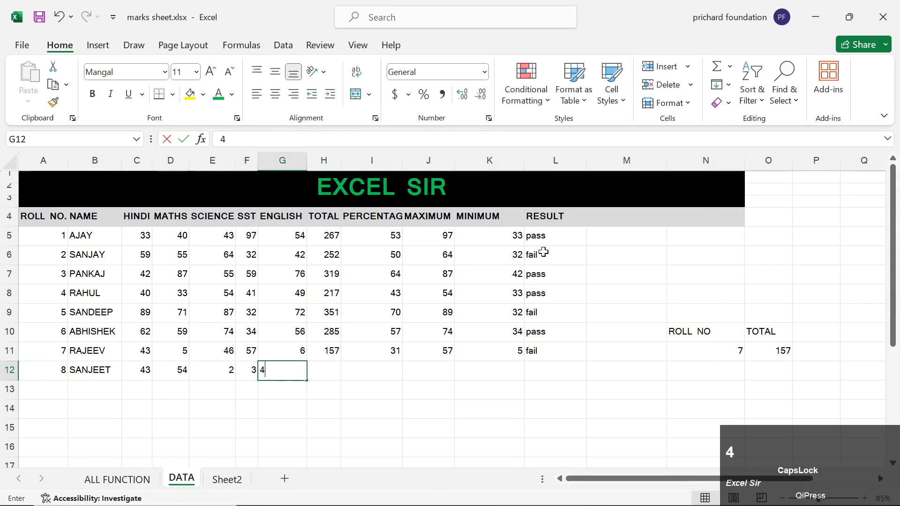
pyautogui.press('Right')
pyautogui.press('Right')
pyautogui.press('Right')
pyautogui.press('Right')
pyautogui.press('Right')
pyautogui.press('Right')
pyautogui.press('Right')
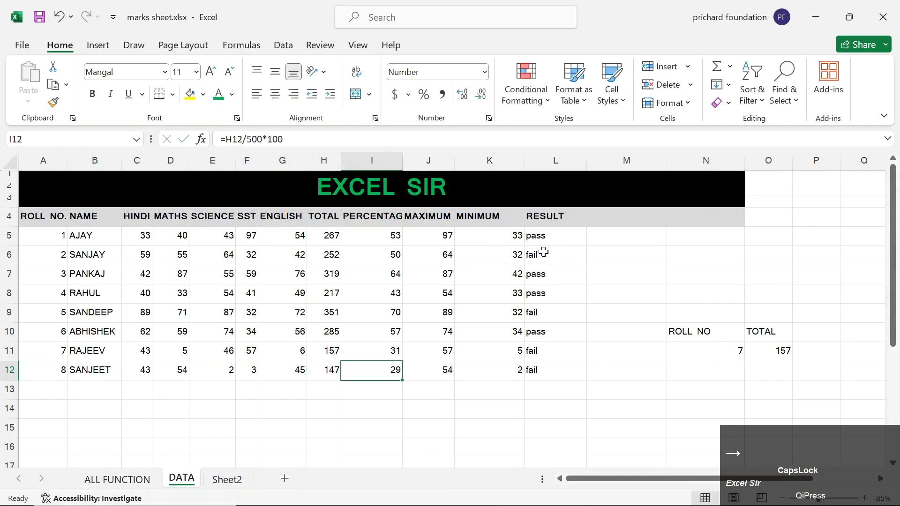
# Change the lookup roll number in N11 to 8.
pyautogui.press('Up')
pyautogui.write('8')
pyautogui.press('Down')
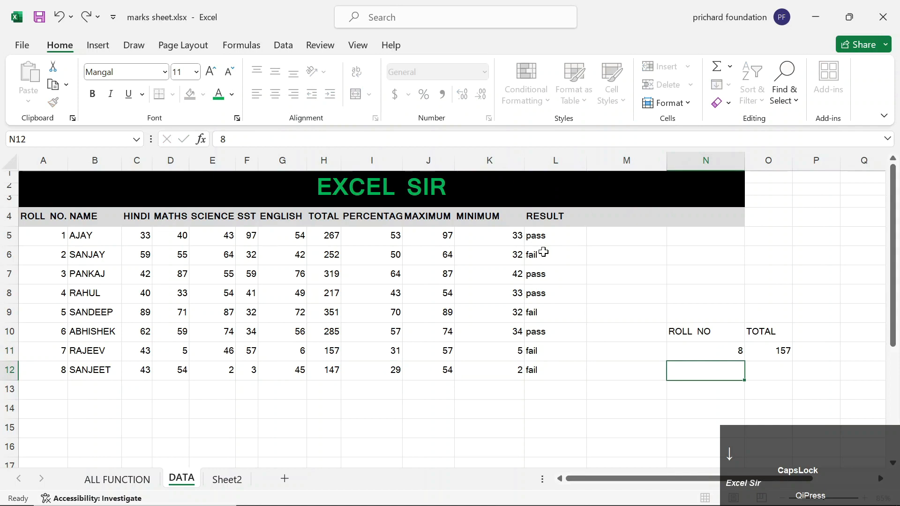
pyautogui.press('Left')
pyautogui.press('Left')
pyautogui.press('Left')
pyautogui.press('Left')
pyautogui.press('Left')
pyautogui.press('Left')
pyautogui.press('Left')
pyautogui.press('Left')
pyautogui.press('Left')
pyautogui.press('Left')
pyautogui.press('Left')
pyautogui.press('Left')
pyautogui.press('Left')
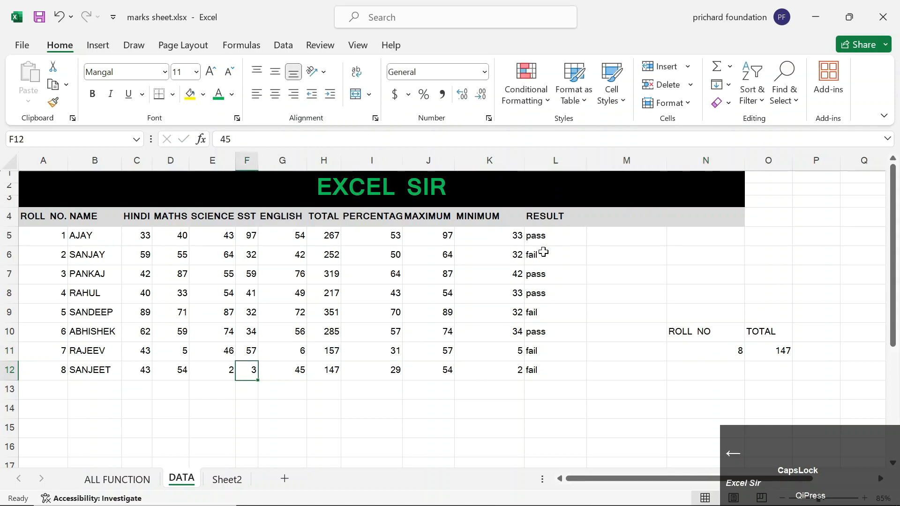
pyautogui.press('Down')
pyautogui.press('Down')
pyautogui.press('Down')
pyautogui.press('Down')
pyautogui.press('Down')
pyautogui.press('Down')
pyautogui.press('Down')
pyautogui.press('Down')
pyautogui.press('Down')
pyautogui.press('Down')
pyautogui.press('Down')
pyautogui.press('Down')
pyautogui.press('Down')
pyautogui.press('Down')
pyautogui.press('Down')
pyautogui.press('Down')
pyautogui.press('Down')
pyautogui.press('Down')
pyautogui.press('Down')
pyautogui.press('Down')
pyautogui.press('Down')
pyautogui.press('Down')
pyautogui.press('Down')
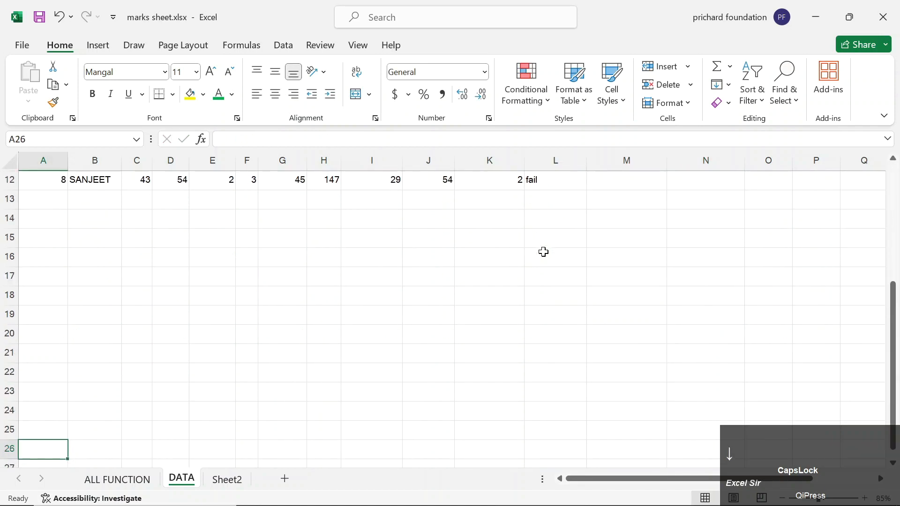
pyautogui.press('Down')
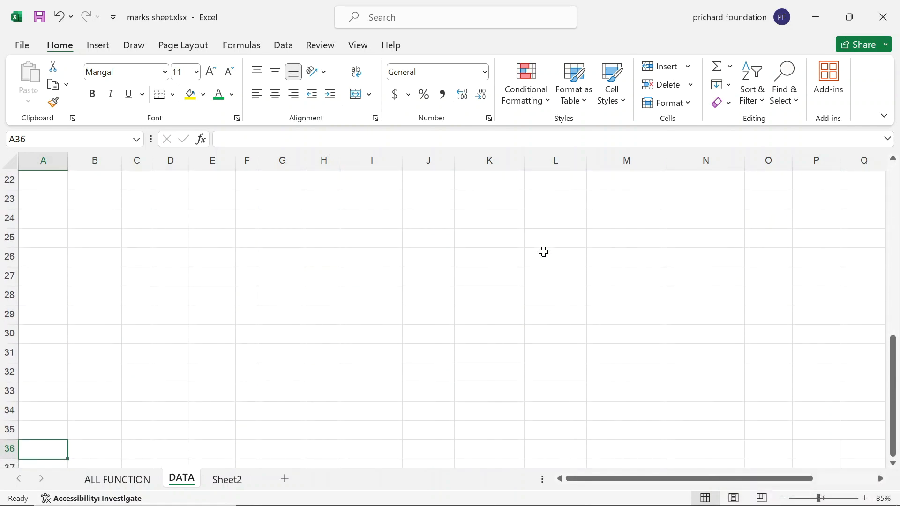
# Enter roll number 9, name EXCEL SIR, and marks 54 and 65 in row 36.
pyautogui.write('9')
pyautogui.press('Right')
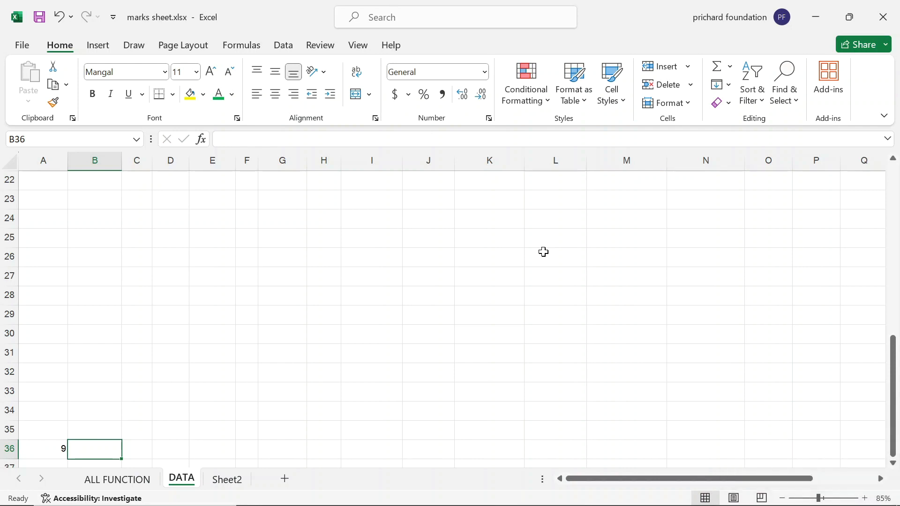
pyautogui.write('EXCEL SIR')
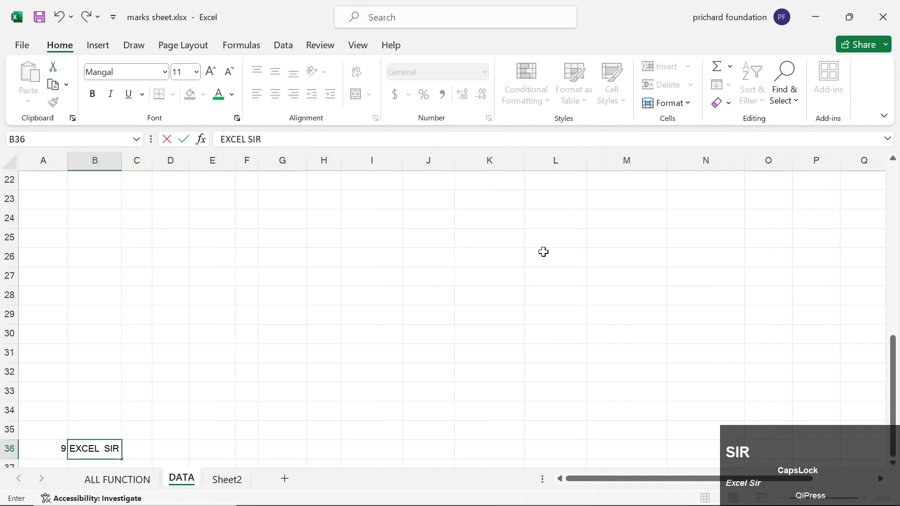
pyautogui.press('Right')
pyautogui.write('54')
pyautogui.press('Right')
pyautogui.write('65')
pyautogui.press('Right')
# Enter the remaining marks 76, 76 and 87, fixing the mistyped SST mark.
pyautogui.write('76')
pyautogui.press('Right')
pyautogui.write('877')
pyautogui.press('Right')
pyautogui.press('Left')
pyautogui.write('76')
pyautogui.press('Right')
pyautogui.write('87')
pyautogui.press('Right')
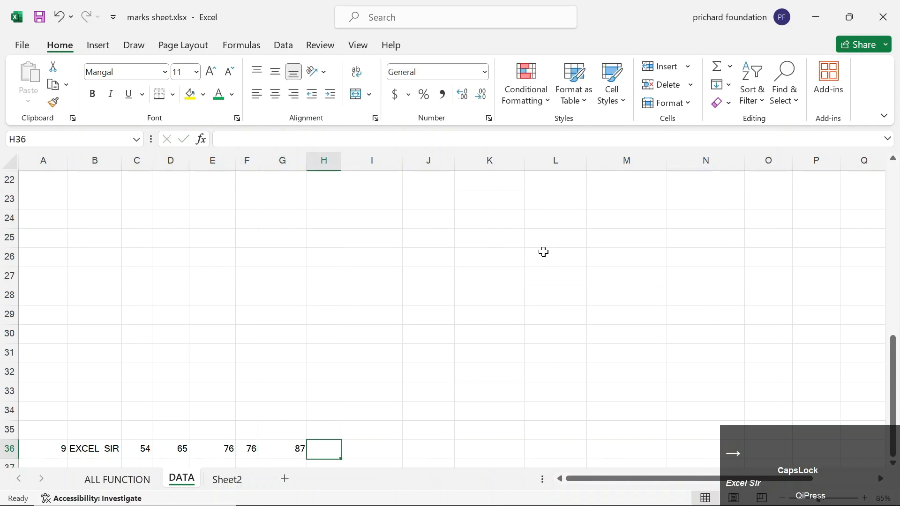
# Total row 36 with =SUM(C36:G36), giving 358.
pyautogui.press('Up')
pyautogui.press('Up')
pyautogui.press('Up')
pyautogui.press('Up')
pyautogui.press('Up')
pyautogui.press('Up')
pyautogui.press('Up')
pyautogui.press('Up')
pyautogui.press('Up')
pyautogui.press('Up')
pyautogui.press('Up')
pyautogui.press('Up')
pyautogui.press('Up')
pyautogui.press('Up')
pyautogui.press('Up')
pyautogui.press('Up')
pyautogui.press('Up')
pyautogui.press('Up')
pyautogui.press('Up')
pyautogui.press('Up')
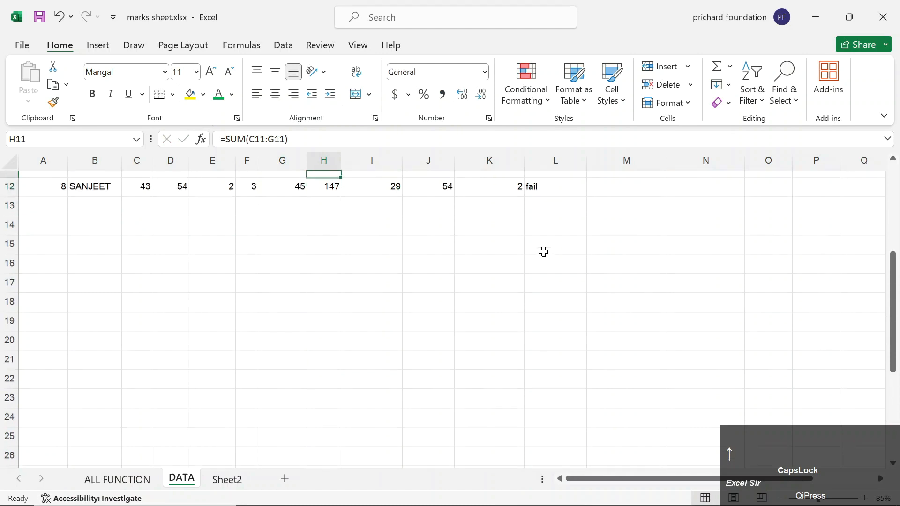
pyautogui.press('Down')
pyautogui.press('Down')
pyautogui.press('Down')
pyautogui.press('Down')
pyautogui.press('Down')
pyautogui.press('Down')
pyautogui.press('Down')
pyautogui.press('Down')
pyautogui.press('Down')
pyautogui.press('Down')
pyautogui.press('Down')
pyautogui.press('Down')
pyautogui.press('Down')
pyautogui.press('Down')
pyautogui.press('Down')
pyautogui.press('Down')
pyautogui.press('Down')
pyautogui.press('Down')
pyautogui.press('Down')
pyautogui.press('Down')
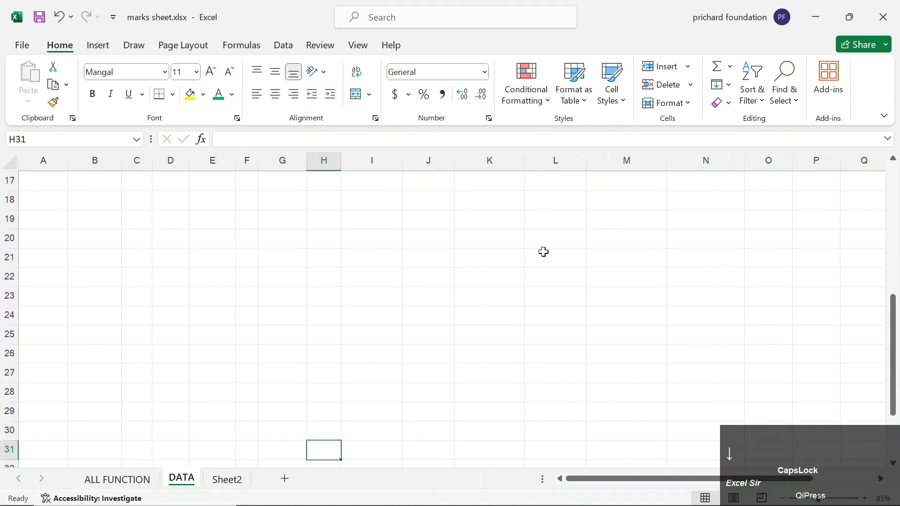
pyautogui.press('Down')
pyautogui.press('Down')
pyautogui.write('=SUM')
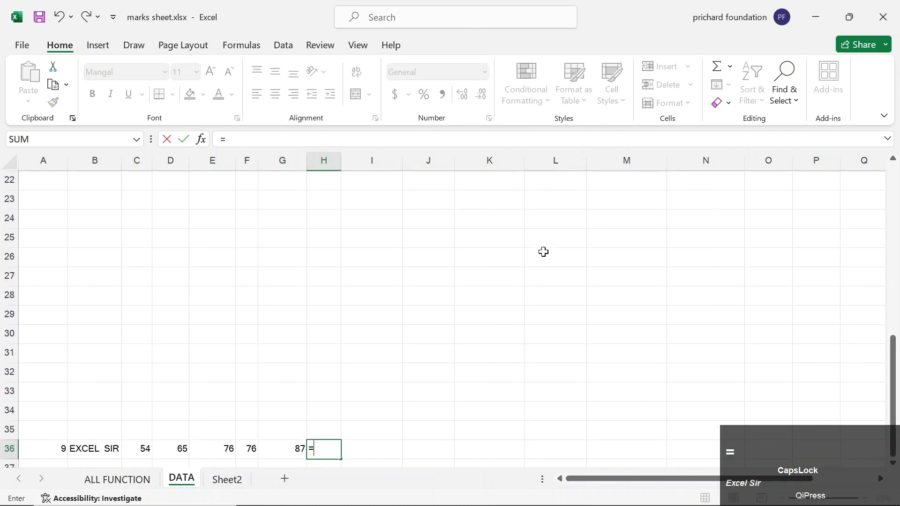
pyautogui.press('Tab')
pyautogui.press('Left')
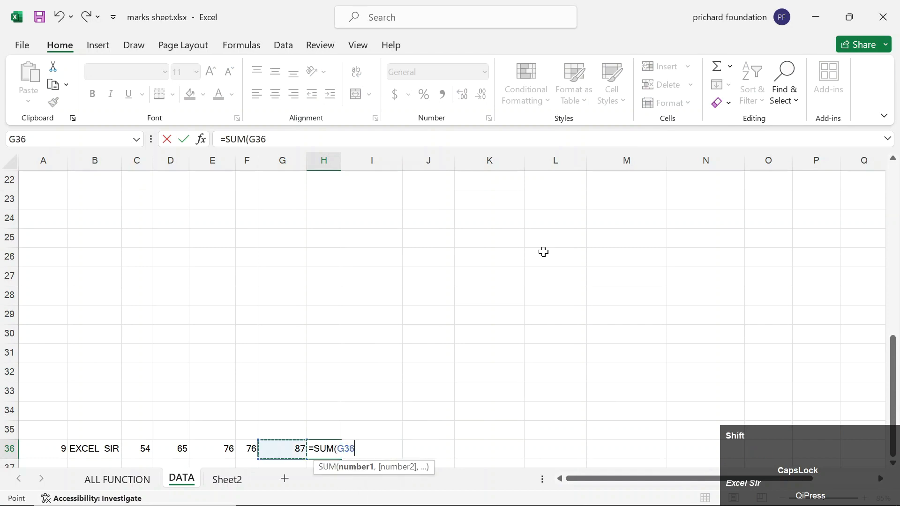
pyautogui.hotkey('shift', 'Left')
pyautogui.hotkey('shift', 'Left')
pyautogui.hotkey('shift', 'Left')
pyautogui.hotkey('shift', 'Left')
pyautogui.write(')')
pyautogui.press('Return')
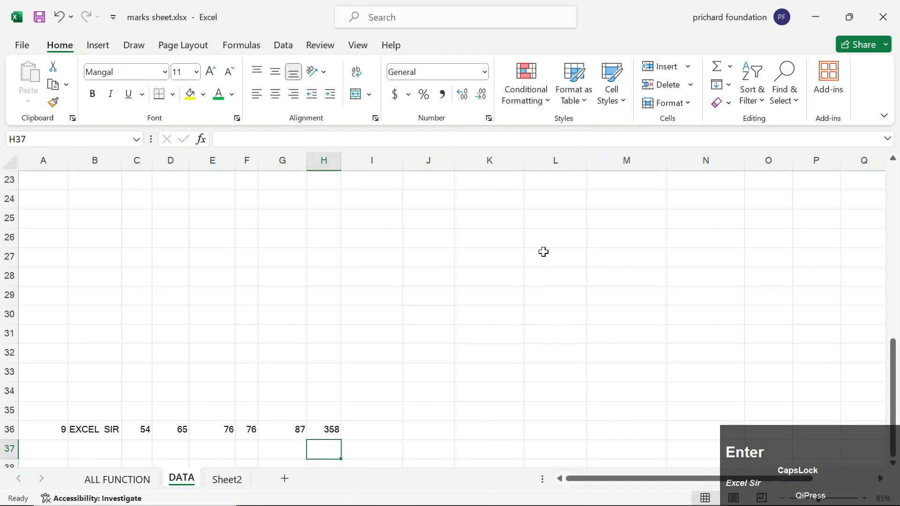
pyautogui.press('Up')
pyautogui.press('Up')
pyautogui.press('Up')
pyautogui.press('Up')
pyautogui.press('Up')
pyautogui.press('Up')
pyautogui.press('Up')
pyautogui.press('Up')
pyautogui.press('Up')
pyautogui.press('Up')
pyautogui.press('Up')
pyautogui.press('Up')
pyautogui.press('Up')
pyautogui.press('Up')
pyautogui.press('Up')
pyautogui.press('Up')
pyautogui.press('Up')
pyautogui.press('Up')
pyautogui.press('Up')
pyautogui.press('Up')
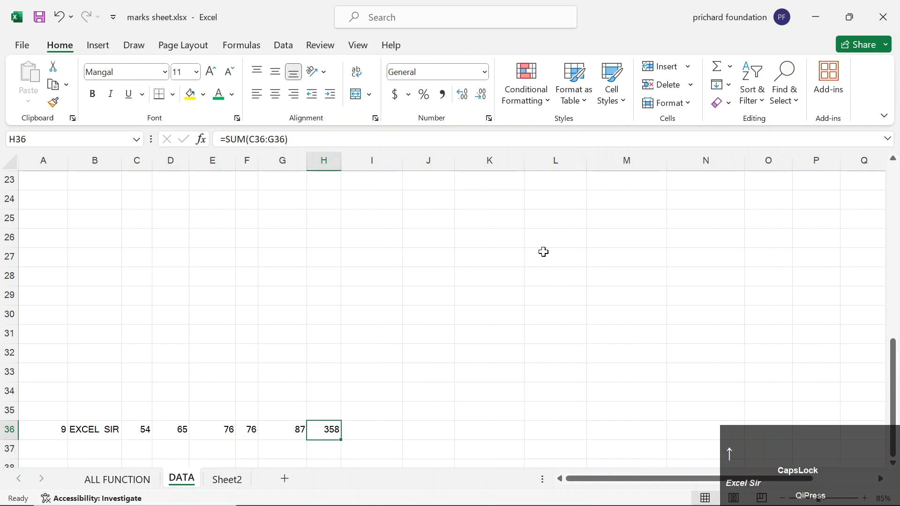
# Change the lookup roll number in N11 to 9.
pyautogui.press('Up')
pyautogui.press('Up')
pyautogui.press('Up')
pyautogui.press('Up')
pyautogui.press('Up')
pyautogui.press('Up')
pyautogui.press('Up')
pyautogui.press('Up')
pyautogui.press('Down')
pyautogui.press('Down')
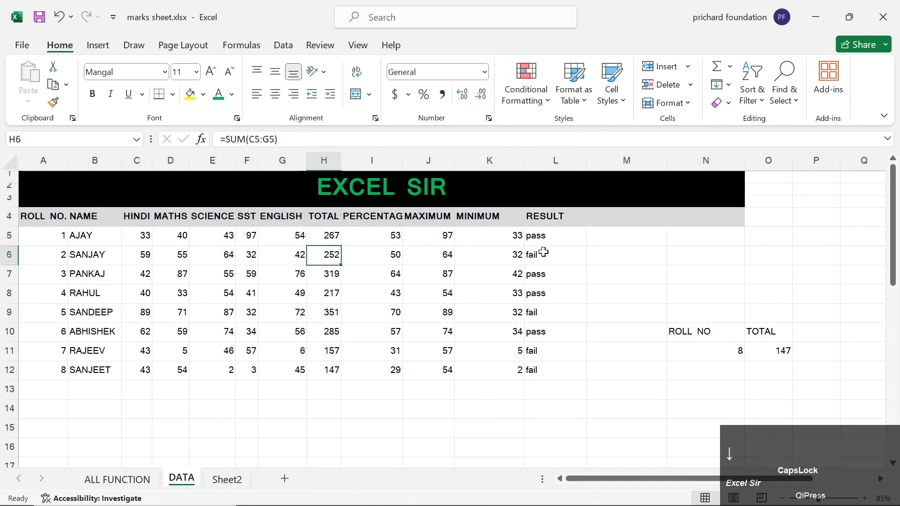
pyautogui.press('Down')
pyautogui.press('Down')
pyautogui.press('Down')
pyautogui.press('Down')
pyautogui.press('Right')
pyautogui.press('Right')
pyautogui.press('Right')
pyautogui.press('Right')
pyautogui.press('Right')
pyautogui.press('Right')
pyautogui.press('Right')
pyautogui.press('Right')
pyautogui.press('Down')
pyautogui.press('Left')
# Check the new student's 358 total in row 36.
pyautogui.press('Left')
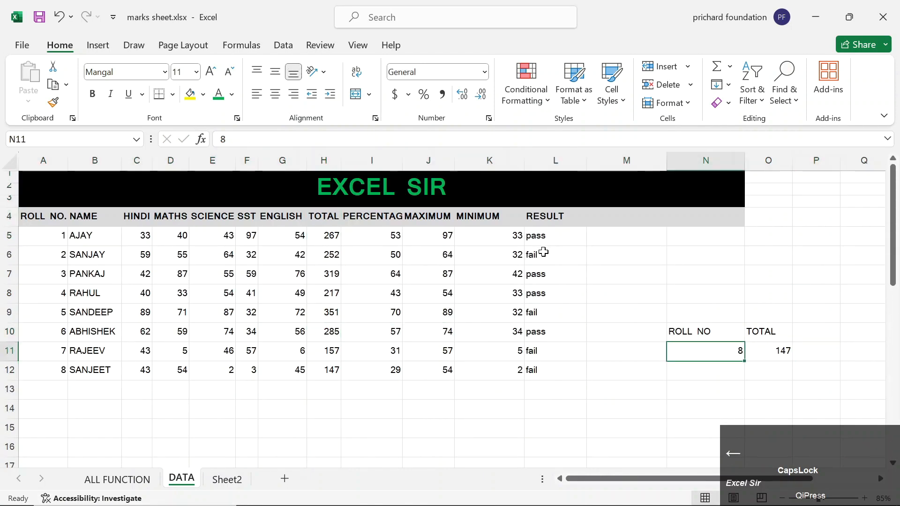
pyautogui.write('9')
pyautogui.press('Return')
pyautogui.press('Up')
pyautogui.press('Left')
pyautogui.press('Left')
pyautogui.press('Left')
pyautogui.press('Left')
pyautogui.press('Left')
pyautogui.press('Left')
pyautogui.press('Left')
pyautogui.press('Left')
pyautogui.press('Left')
pyautogui.press('Left')
pyautogui.press('Down')
pyautogui.press('Down')
pyautogui.press('Down')
pyautogui.press('Down')
pyautogui.press('Down')
pyautogui.press('Down')
pyautogui.press('Down')
pyautogui.press('Down')
pyautogui.press('Down')
pyautogui.press('Down')
pyautogui.press('Down')
pyautogui.press('Down')
pyautogui.press('Down')
pyautogui.press('Down')
pyautogui.press('Down')
pyautogui.press('Down')
pyautogui.press('Down')
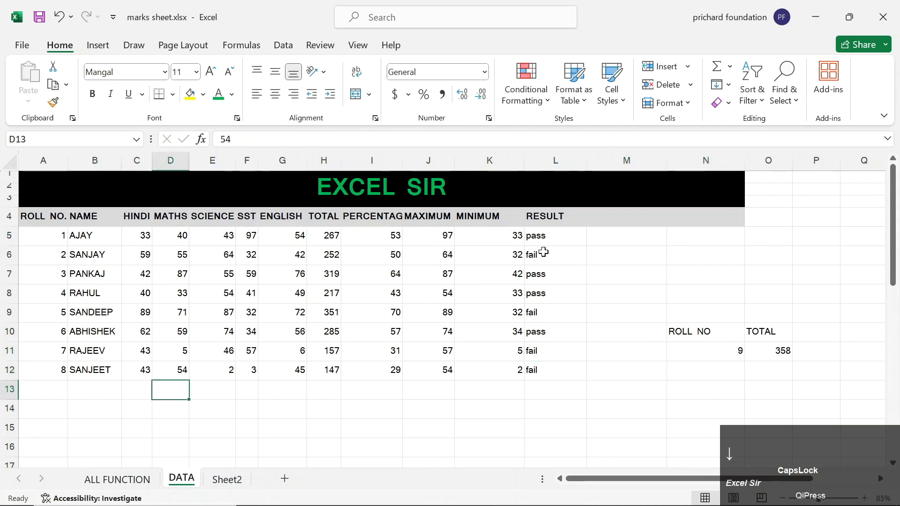
pyautogui.press('Down')
pyautogui.press('Down')
pyautogui.press('Down')
pyautogui.press('Down')
pyautogui.press('Down')
pyautogui.press('Down')
pyautogui.press('Down')
pyautogui.press('Down')
pyautogui.press('Down')
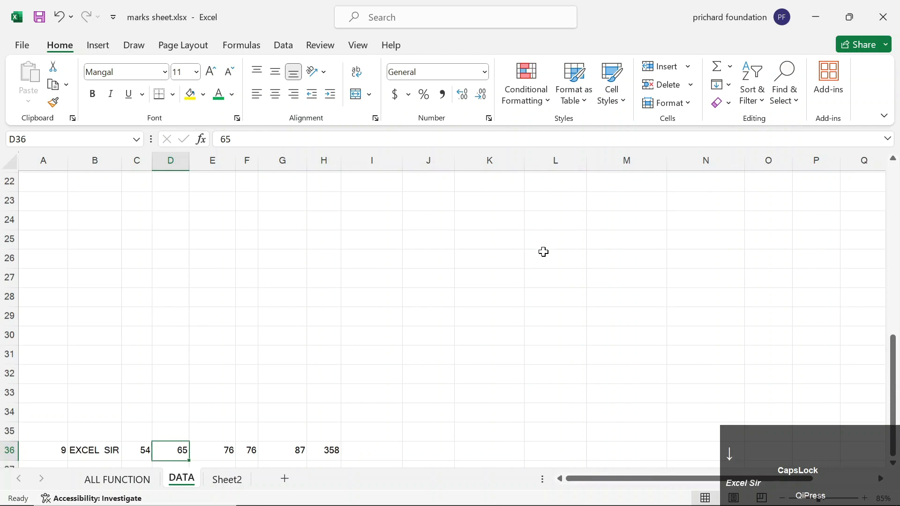
pyautogui.press('Up')
pyautogui.press('Right')
pyautogui.press('Right')
pyautogui.press('Right')
pyautogui.press('Right')
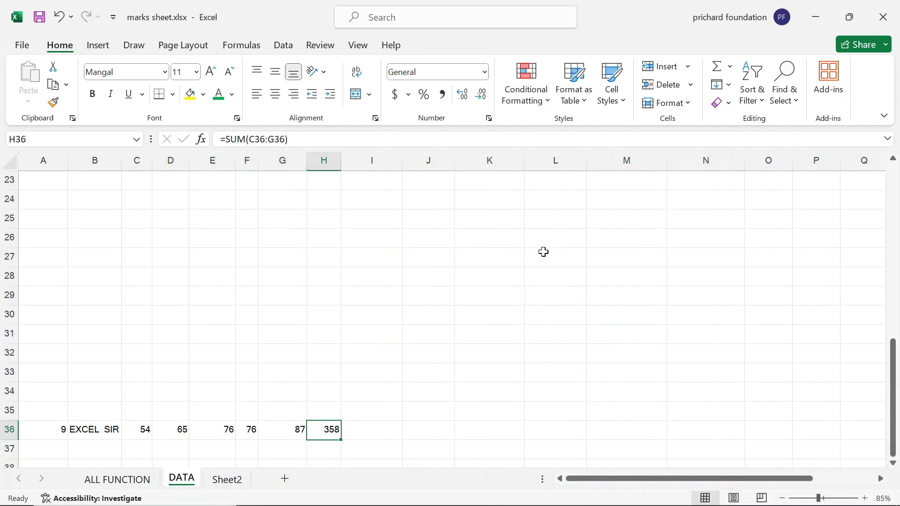
# Open the TOTAL lookup formula in O11 for editing with F2.
pyautogui.press('Up')
pyautogui.press('Up')
pyautogui.press('Up')
pyautogui.press('Up')
pyautogui.press('Up')
pyautogui.press('Up')
pyautogui.press('Up')
pyautogui.press('Up')
pyautogui.press('Up')
pyautogui.press('Up')
pyautogui.press('Up')
pyautogui.press('Up')
pyautogui.press('Up')
pyautogui.press('Up')
pyautogui.press('Up')
pyautogui.press('Up')
pyautogui.press('Up')
pyautogui.press('Up')
pyautogui.press('Up')
pyautogui.press('Up')
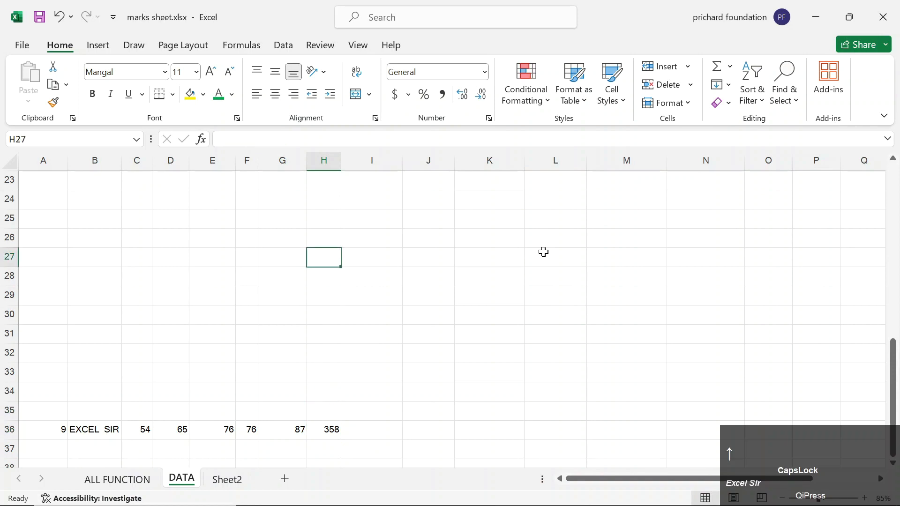
pyautogui.press('Down')
pyautogui.press('Down')
pyautogui.press('Down')
pyautogui.press('Down')
pyautogui.press('Down')
pyautogui.press('Down')
pyautogui.press('Down')
pyautogui.press('Down')
pyautogui.press('Down')
pyautogui.press('Down')
pyautogui.press('Down')
pyautogui.press('Down')
pyautogui.press('Down')
pyautogui.press('Down')
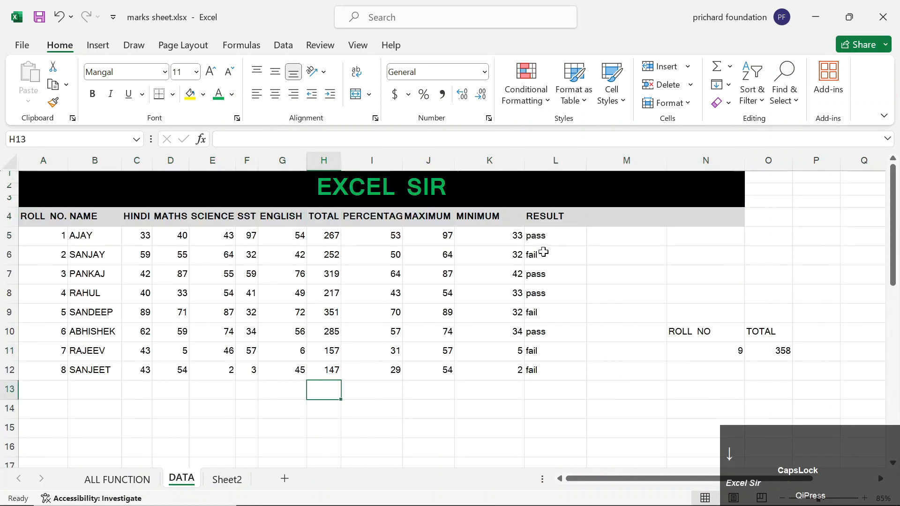
pyautogui.press('Right')
pyautogui.press('Right')
pyautogui.press('Right')
pyautogui.press('Right')
pyautogui.press('Right')
pyautogui.press('Right')
pyautogui.press('Right')
pyautogui.press('Right')
pyautogui.press('Right')
pyautogui.press('Up')
pyautogui.press('Up')
pyautogui.press('Up')
pyautogui.press('Up')
pyautogui.press('Up')
pyautogui.press('Left')
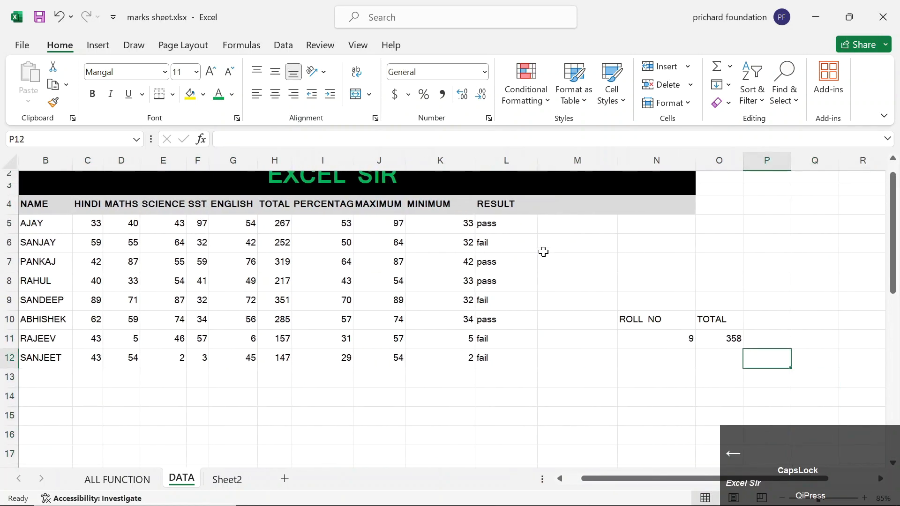
pyautogui.press('Left')
pyautogui.press('Up')
pyautogui.press('F2')
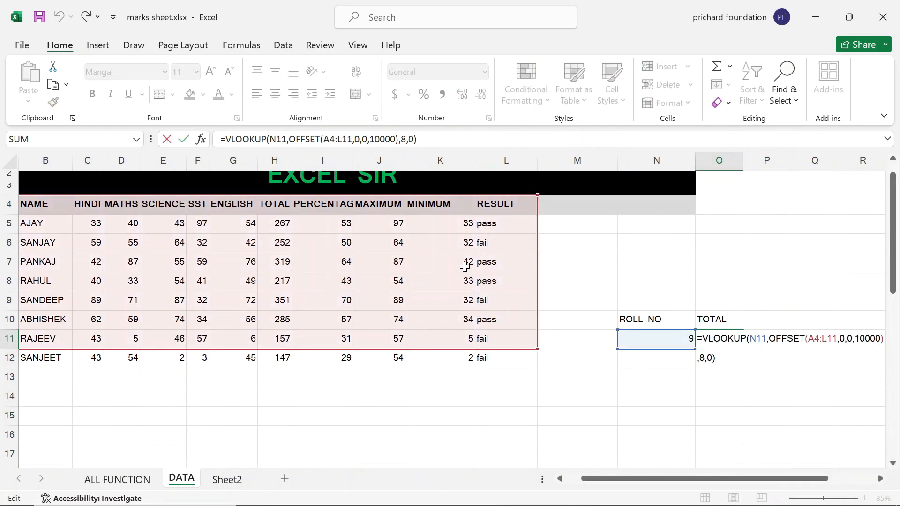
# Inspect the VLOOKUP arguments and ROLL NO. column, then re-enter the formula unchanged.
pyautogui.click(769, 339)
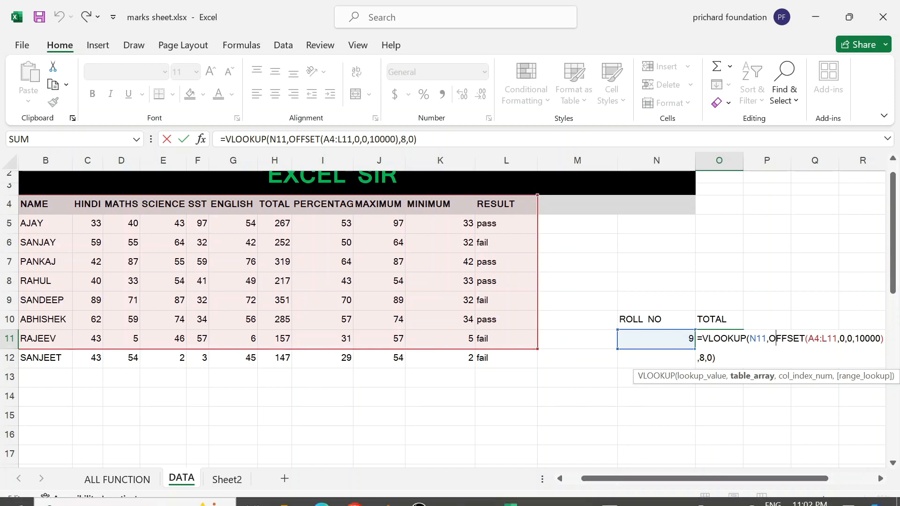
pyautogui.click(560, 478)
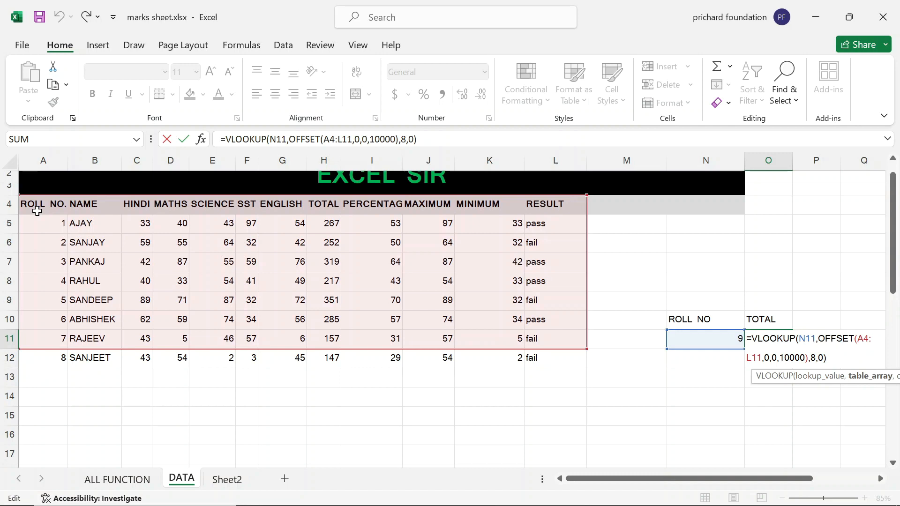
pyautogui.press('Return')
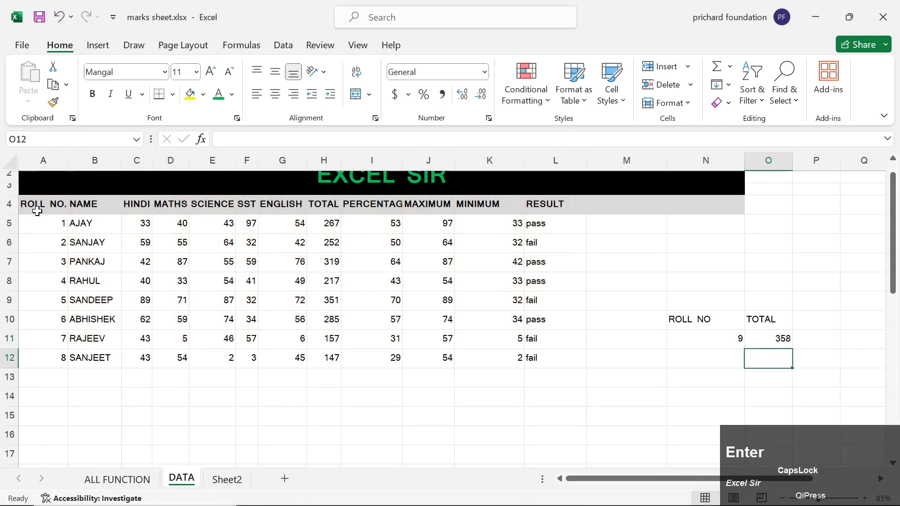
# Review the VLOOKUP + IF combination on the ALL FUNCTION sheet, then return to DATA.
pyautogui.click(114, 483)
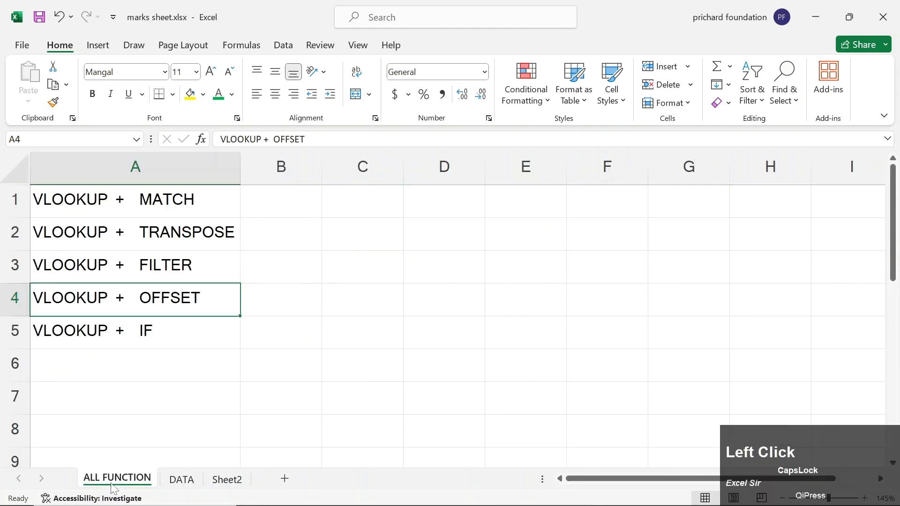
pyautogui.click(184, 344)
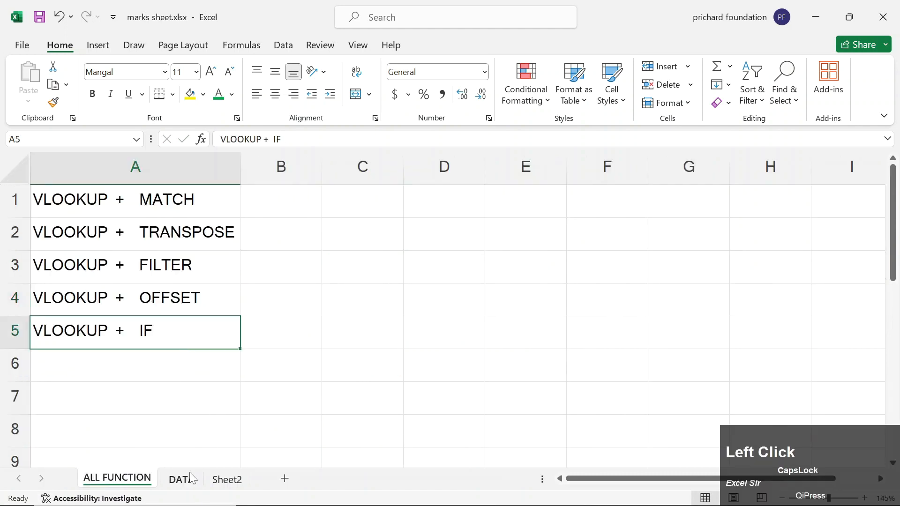
pyautogui.click(190, 478)
pyautogui.click(660, 321)
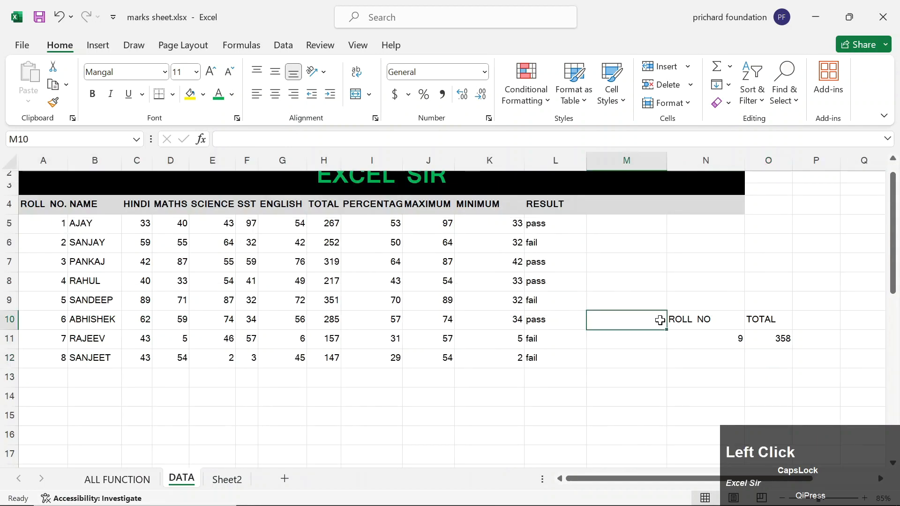
# Clear the existing TOTAL lookup formula beside the roll number cell.
pyautogui.press('Right')
pyautogui.press('Right')
pyautogui.press('Down')
pyautogui.press('Delete')
# Delete the stray roll number 9 marks entry in row 36.
pyautogui.press('Left')
pyautogui.press('Left')
pyautogui.press('Left')
pyautogui.press('Left')
pyautogui.press('Left')
pyautogui.press('Left')
pyautogui.press('Left')
pyautogui.press('Left')
pyautogui.press('Left')
pyautogui.press('Left')
pyautogui.press('Left')
pyautogui.press('Left')
pyautogui.press('Left')
pyautogui.press('Left')
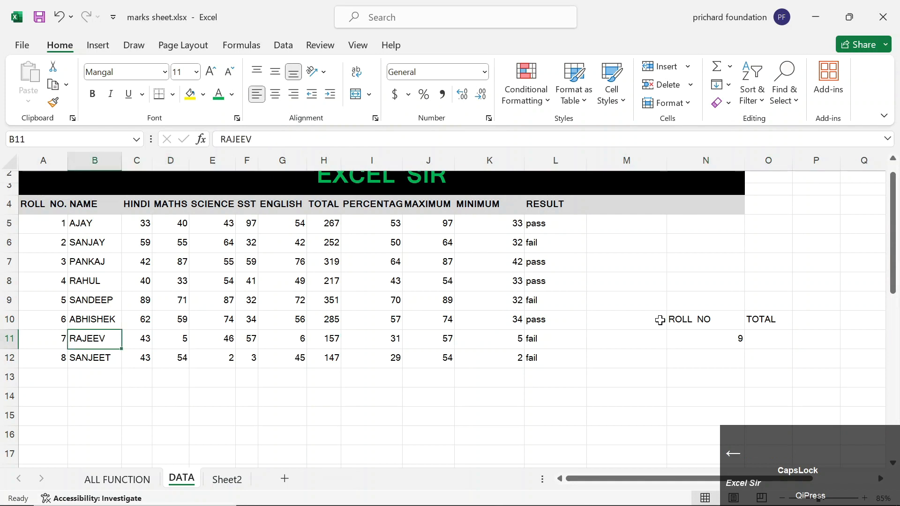
pyautogui.press('Down')
pyautogui.press('Down')
pyautogui.press('Down')
pyautogui.press('Down')
pyautogui.press('Down')
pyautogui.press('Down')
pyautogui.press('Down')
pyautogui.press('Down')
pyautogui.press('Down')
pyautogui.press('Down')
pyautogui.press('Down')
pyautogui.press('Down')
pyautogui.press('Down')
pyautogui.press('Down')
pyautogui.press('Down')
pyautogui.press('Down')
pyautogui.press('Down')
pyautogui.press('Down')
pyautogui.press('Down')
pyautogui.press('Down')
pyautogui.press('Down')
pyautogui.press('Down')
pyautogui.press('Down')
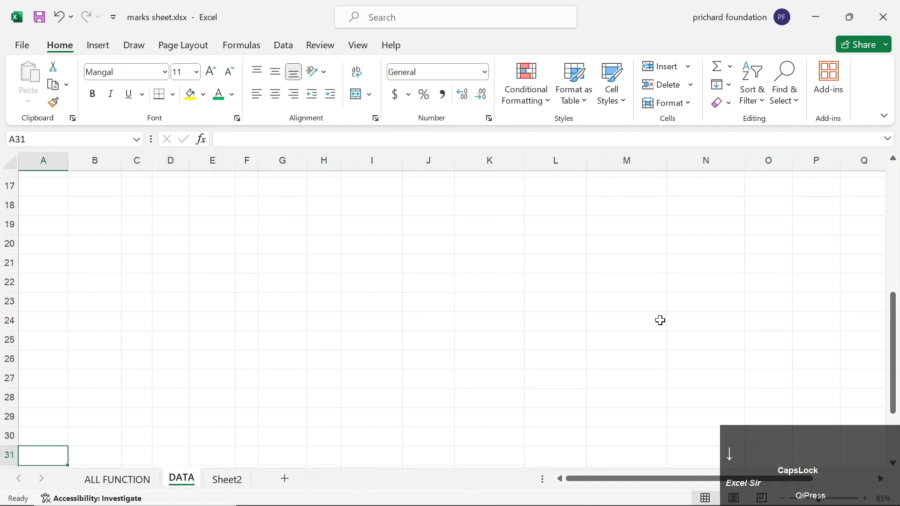
pyautogui.press('Down')
pyautogui.press('Down')
pyautogui.press('Down')
pyautogui.press('Up')
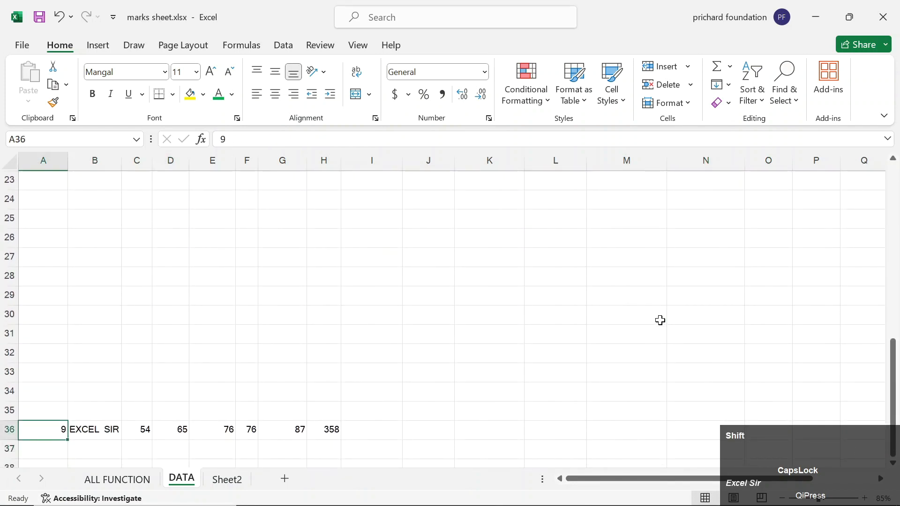
pyautogui.hotkey('shift', 'Right')
pyautogui.hotkey('shift', 'Right')
pyautogui.hotkey('shift', 'Right')
pyautogui.hotkey('shift', 'Right')
pyautogui.hotkey('shift', 'Right')
pyautogui.hotkey('shift', 'Right')
pyautogui.hotkey('shift', 'Right')
pyautogui.hotkey('shift', 'Right')
pyautogui.press('Delete')
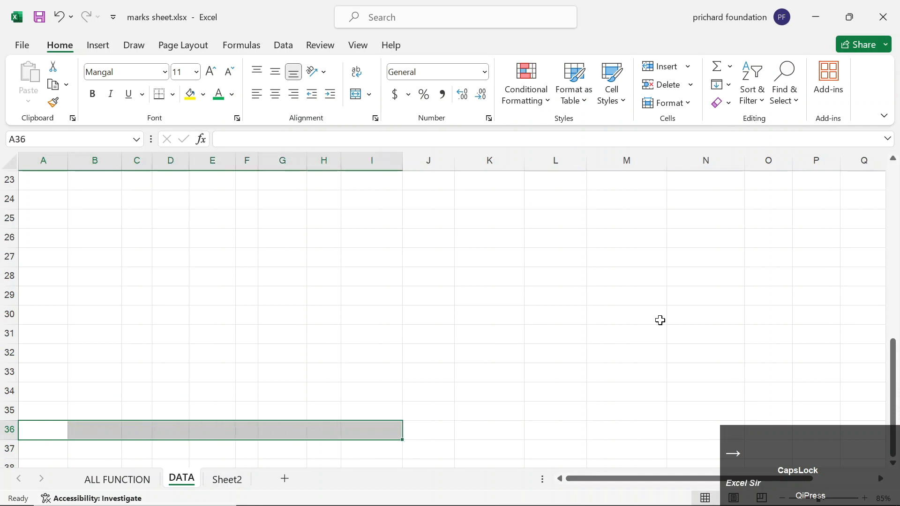
pyautogui.press('Up')
pyautogui.press('Up')
# Return to the marks table to review the RESULT, roll number and MAXIMUM cells.
pyautogui.press('Up')
pyautogui.press('Up')
pyautogui.press('Up')
pyautogui.press('Up')
pyautogui.press('Up')
pyautogui.press('Up')
pyautogui.press('Up')
pyautogui.press('Up')
pyautogui.press('Up')
pyautogui.press('Up')
pyautogui.press('Up')
pyautogui.press('Up')
pyautogui.press('Up')
pyautogui.press('Up')
pyautogui.press('Up')
pyautogui.press('Up')
pyautogui.press('Up')
pyautogui.press('Up')
pyautogui.press('Up')
pyautogui.press('Up')
pyautogui.press('Right')
pyautogui.press('Right')
pyautogui.press('Right')
pyautogui.press('Right')
pyautogui.press('Right')
pyautogui.press('Right')
pyautogui.press('Right')
pyautogui.press('Right')
pyautogui.press('Right')
pyautogui.press('Right')
pyautogui.press('Right')
pyautogui.press('Right')
pyautogui.press('Right')
pyautogui.press('Right')
pyautogui.press('Right')
pyautogui.press('Right')
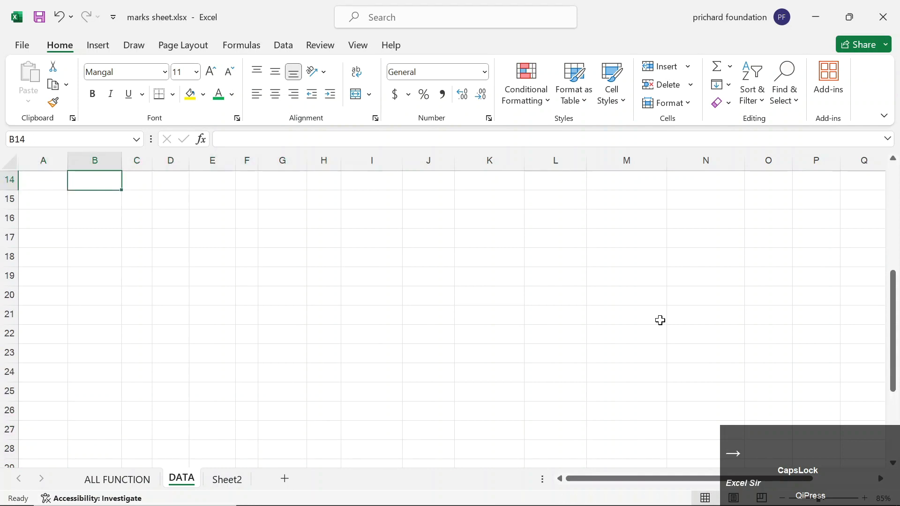
pyautogui.press('Up')
pyautogui.press('Up')
pyautogui.press('Up')
pyautogui.press('Up')
pyautogui.press('Up')
pyautogui.press('Up')
pyautogui.press('Up')
pyautogui.press('Up')
pyautogui.press('Up')
pyautogui.press('Up')
pyautogui.press('Up')
pyautogui.press('Up')
pyautogui.press('Up')
pyautogui.press('Left')
pyautogui.press('Left')
pyautogui.press('Left')
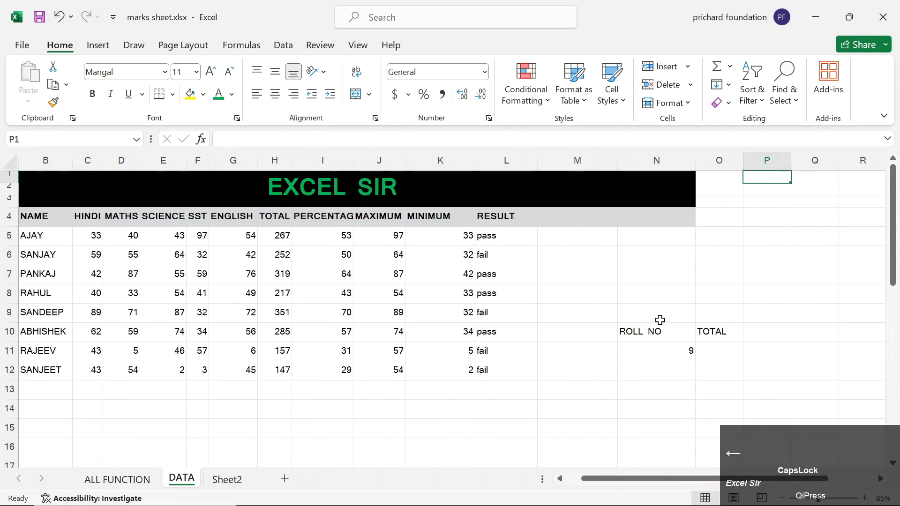
pyautogui.press('Down')
pyautogui.press('Down')
pyautogui.press('Down')
pyautogui.press('Down')
pyautogui.press('Down')
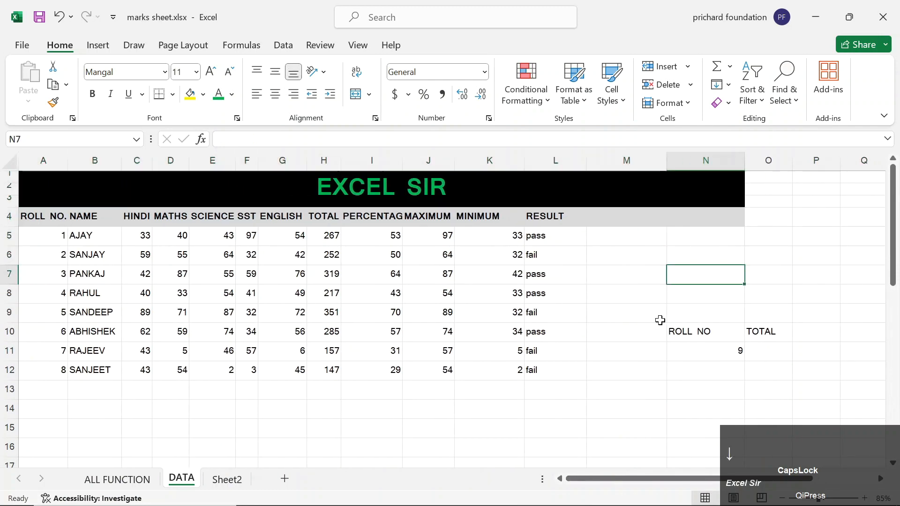
pyautogui.press('Left')
pyautogui.press('Left')
pyautogui.press('Left')
pyautogui.press('Left')
pyautogui.press('Left')
pyautogui.press('Left')
pyautogui.press('Left')
pyautogui.press('Left')
pyautogui.press('Left')
pyautogui.press('Left')
pyautogui.press('Left')
pyautogui.press('Left')
pyautogui.press('Left')
pyautogui.press('Down')
pyautogui.press('Down')
pyautogui.press('Down')
pyautogui.press('Down')
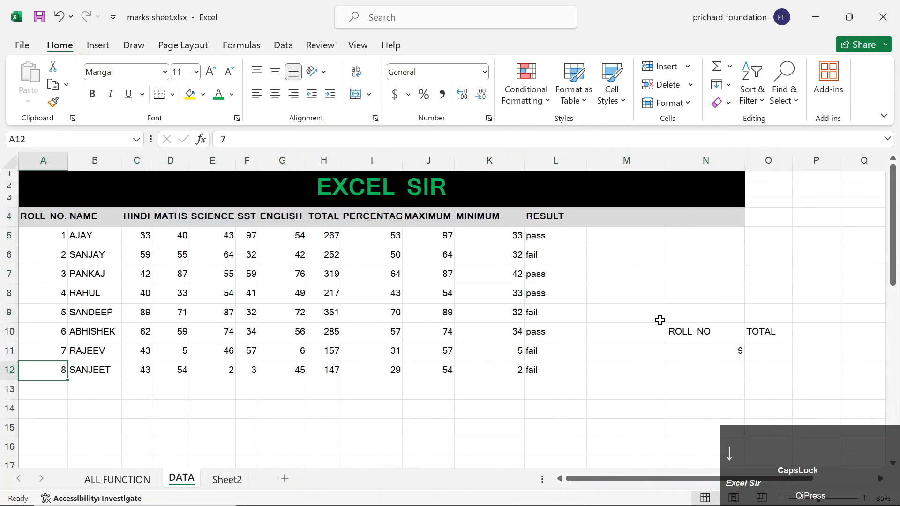
pyautogui.press('Right')
pyautogui.press('Right')
pyautogui.press('Right')
pyautogui.press('Right')
pyautogui.press('Right')
pyautogui.press('Right')
pyautogui.press('Right')
pyautogui.press('Right')
pyautogui.press('Right')
pyautogui.press('Right')
pyautogui.press('Right')
pyautogui.press('Right')
pyautogui.press('Right')
pyautogui.press('Up')
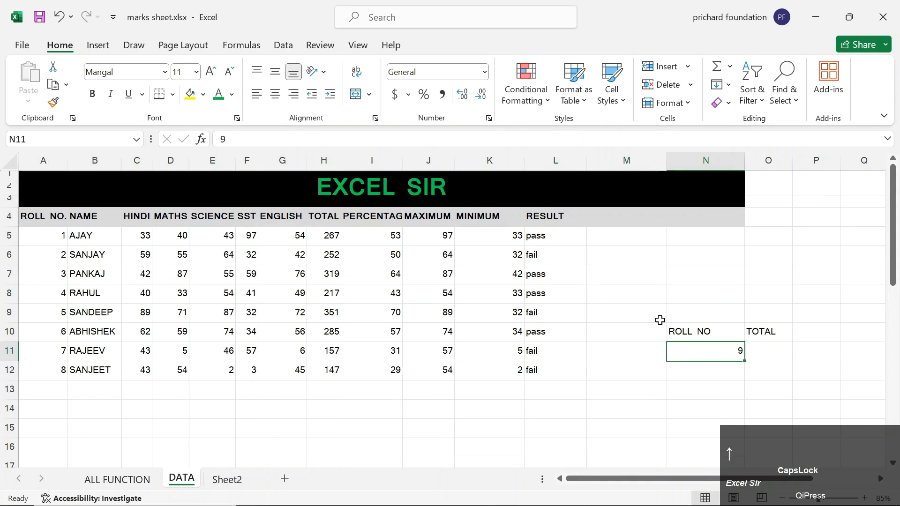
pyautogui.press('Right')
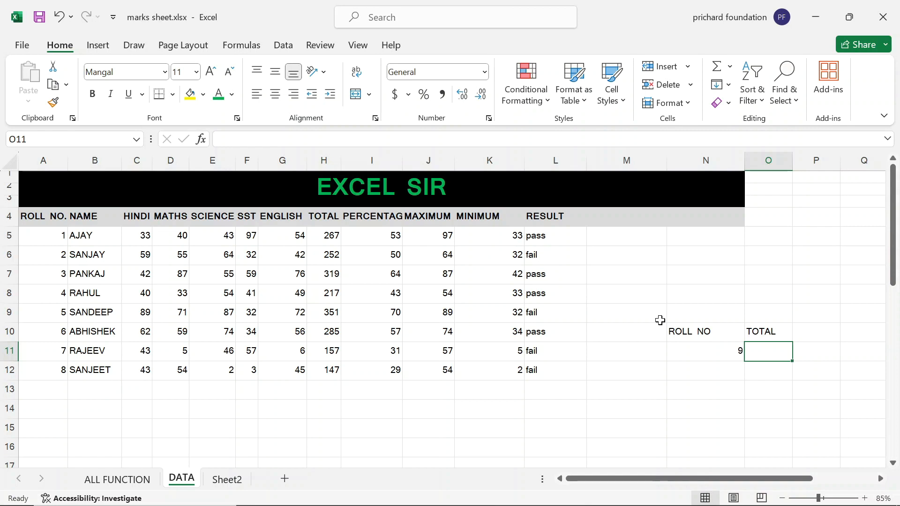
# Clear the old pass/fail values from RESULT cells L5:L12.
pyautogui.click(564, 252)
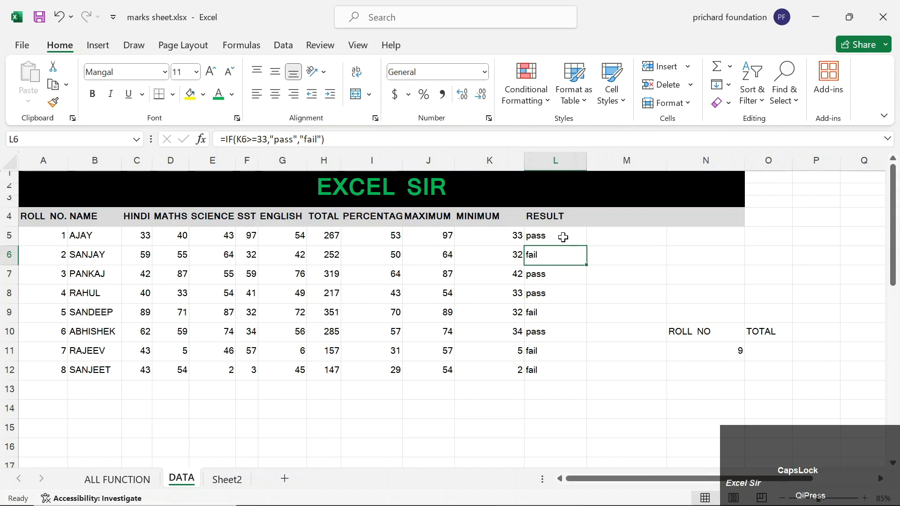
pyautogui.click(563, 237)
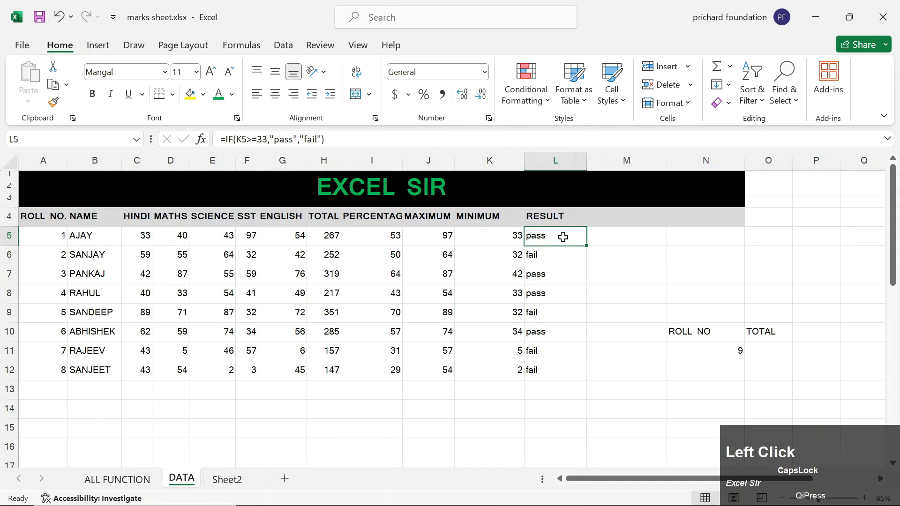
pyautogui.hotkey('shift', 'Down')
pyautogui.hotkey('shift', 'Down')
pyautogui.hotkey('shift', 'Down')
pyautogui.hotkey('shift', 'Down')
pyautogui.hotkey('shift', 'Down')
pyautogui.hotkey('shift', 'Down')
pyautogui.hotkey('shift', 'Down')
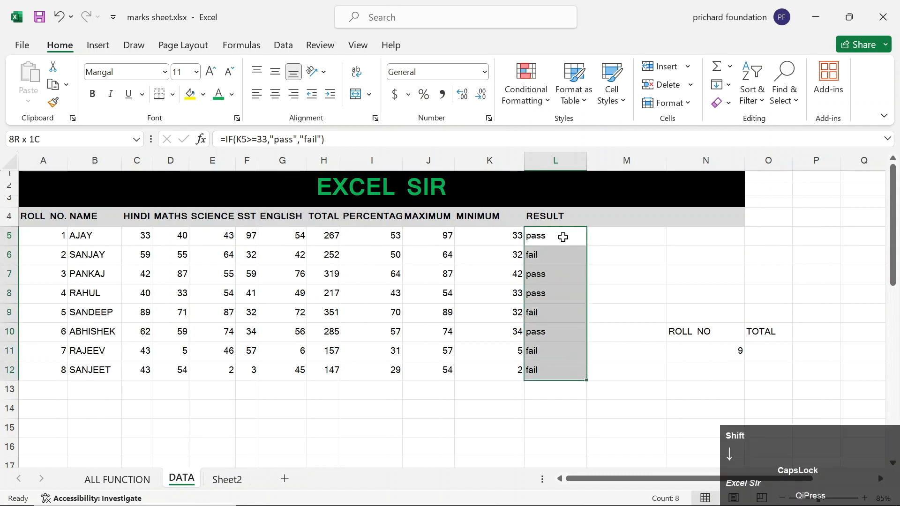
pyautogui.press('Delete')
pyautogui.hotkey('shift', 'Up')
pyautogui.hotkey('shift', 'Up')
pyautogui.hotkey('shift', 'Up')
pyautogui.hotkey('shift', 'Up')
pyautogui.hotkey('shift', 'Up')
pyautogui.hotkey('shift', 'Up')
pyautogui.hotkey('shift', 'Up')
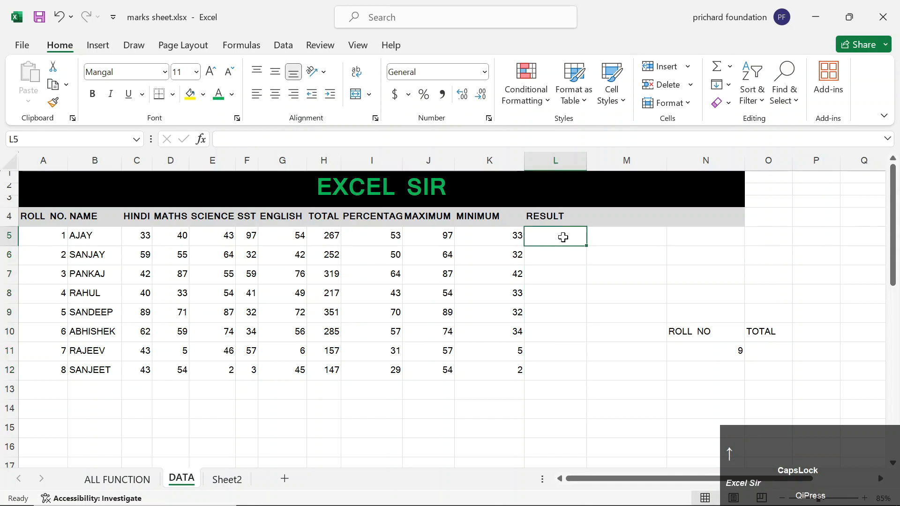
# Enter =IF(K5>=33,"PASS","FAIL") in L5.
pyautogui.write('=IF(')
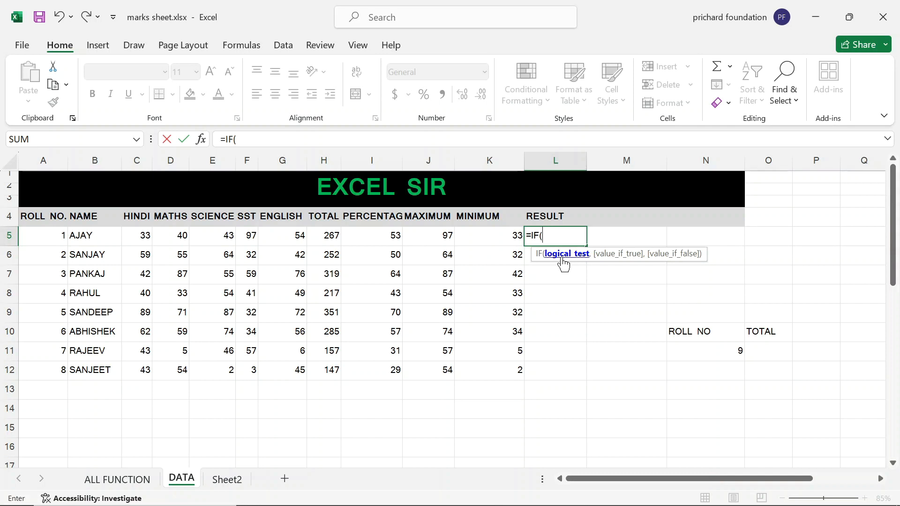
pyautogui.press('Left')
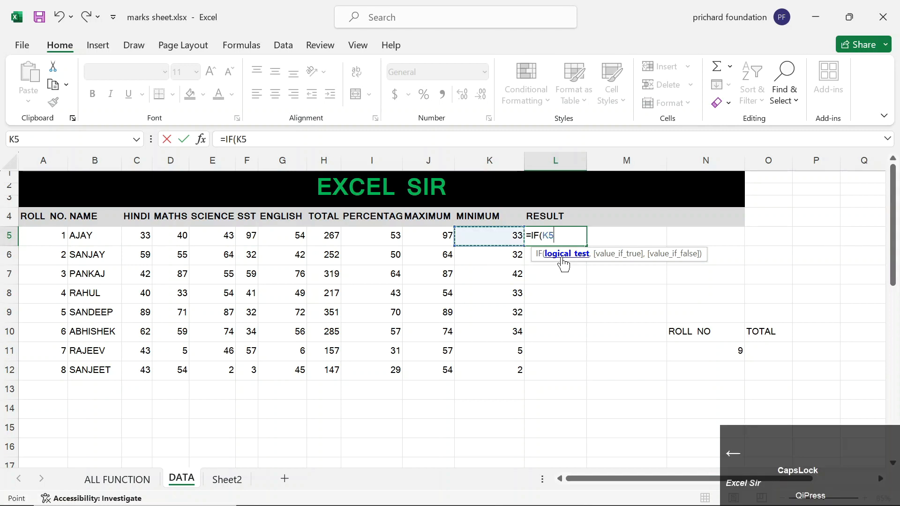
pyautogui.write('>=33')
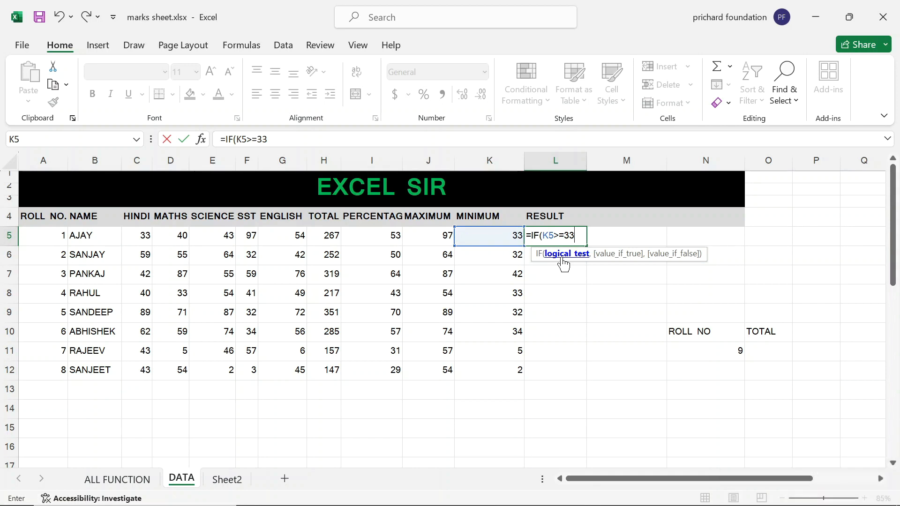
pyautogui.write(',"PASS"')
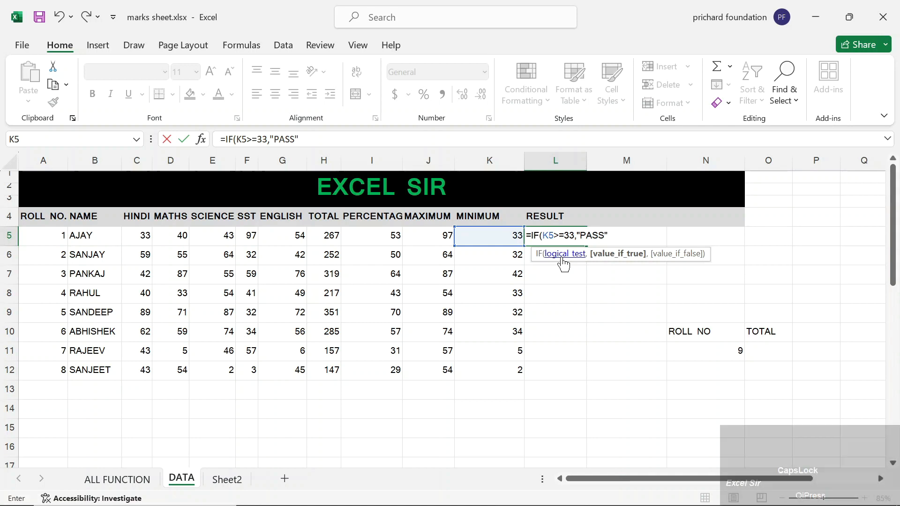
pyautogui.write(',')
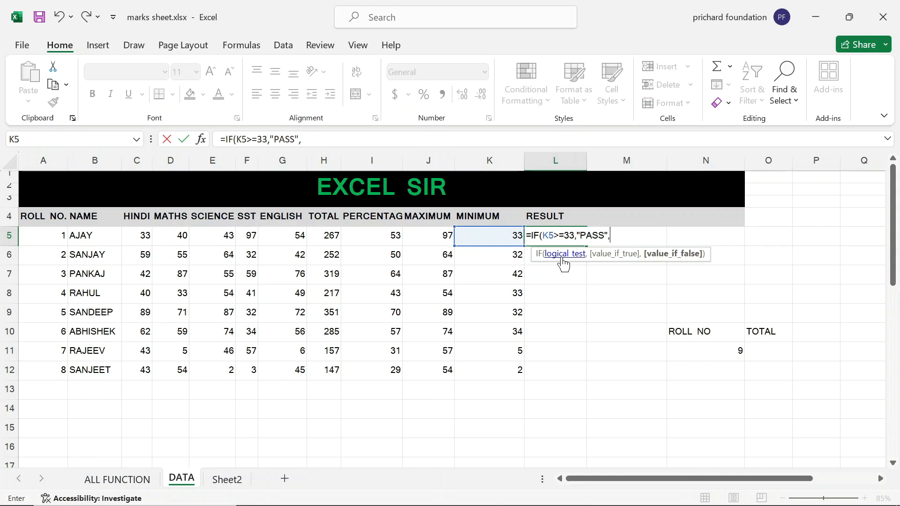
pyautogui.write('"')
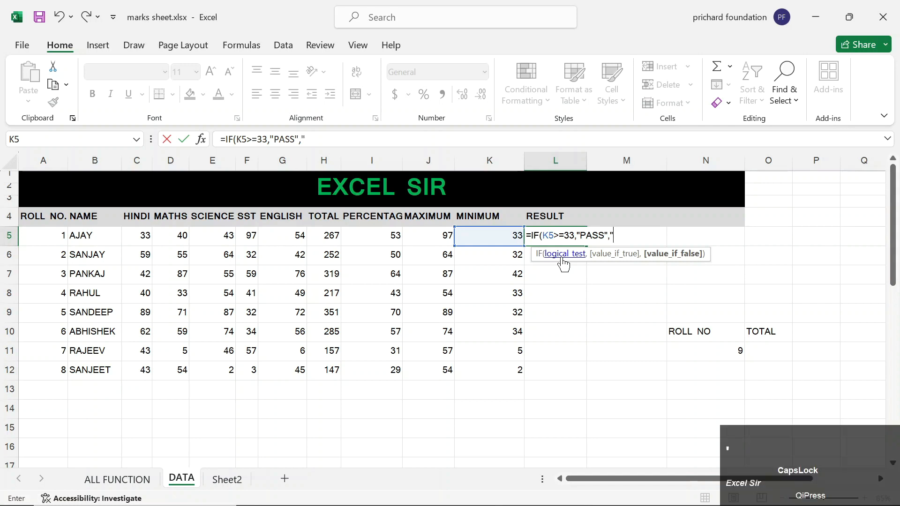
pyautogui.write('FAIL")')
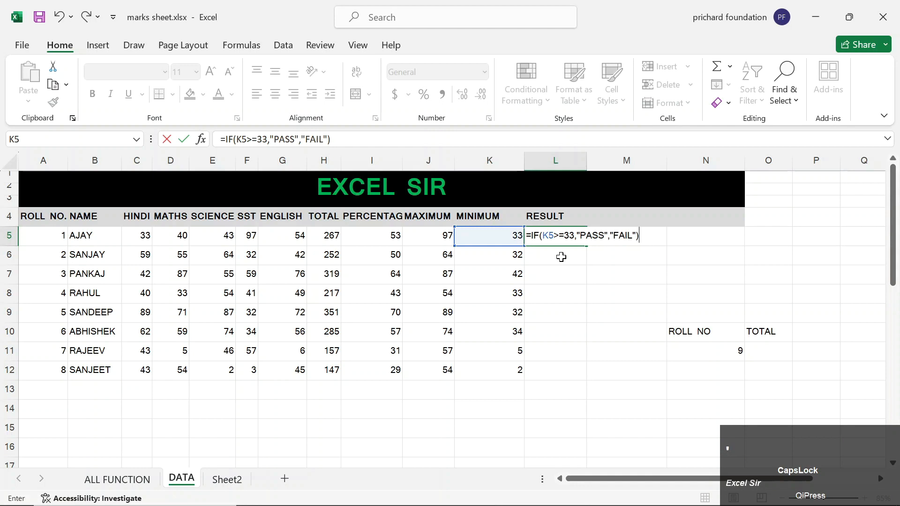
pyautogui.press('Return')
# Fill the PASS/FAIL formula down from L5 through L12.
pyautogui.press('Up')
pyautogui.hotkey('shift', 'Down')
pyautogui.hotkey('shift', 'Down')
pyautogui.hotkey('shift', 'Down')
pyautogui.hotkey('shift', 'Down')
pyautogui.hotkey('shift', 'Down')
pyautogui.hotkey('shift', 'Down')
pyautogui.hotkey('shift', 'Down')
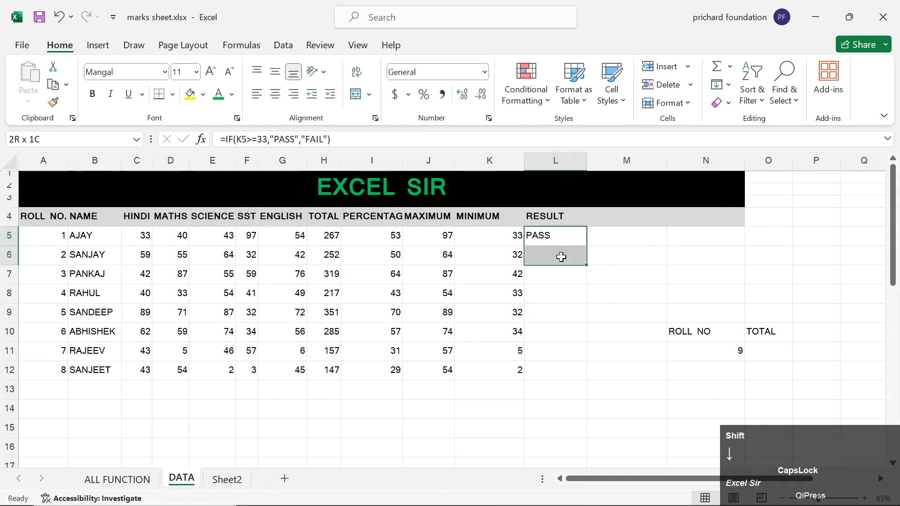
pyautogui.hotkey('ctrl', 'd')
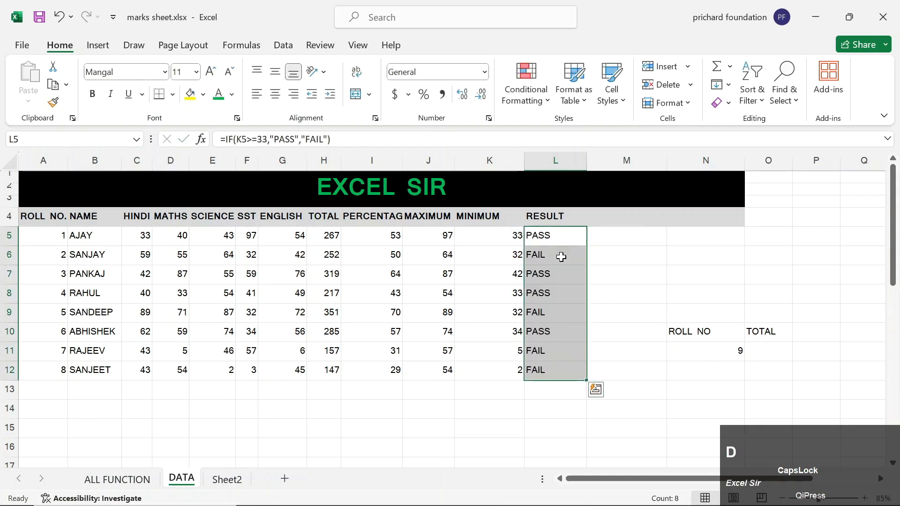
pyautogui.press('Down')
pyautogui.press('Down')
pyautogui.press('Down')
pyautogui.press('Down')
pyautogui.press('Down')
pyautogui.press('Down')
# Replace the O10 heading with NAME and enter a student's name in O11.
pyautogui.press('Right')
pyautogui.press('Right')
pyautogui.press('Right')
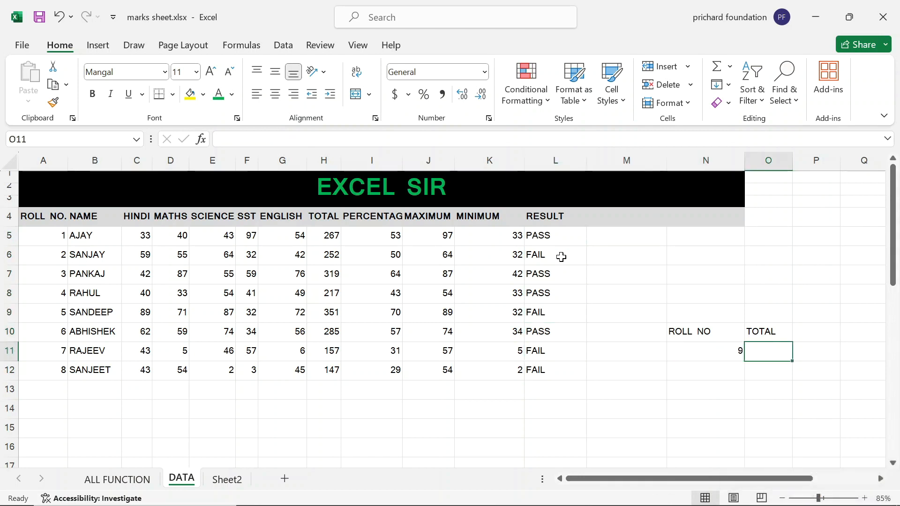
pyautogui.press('Left')
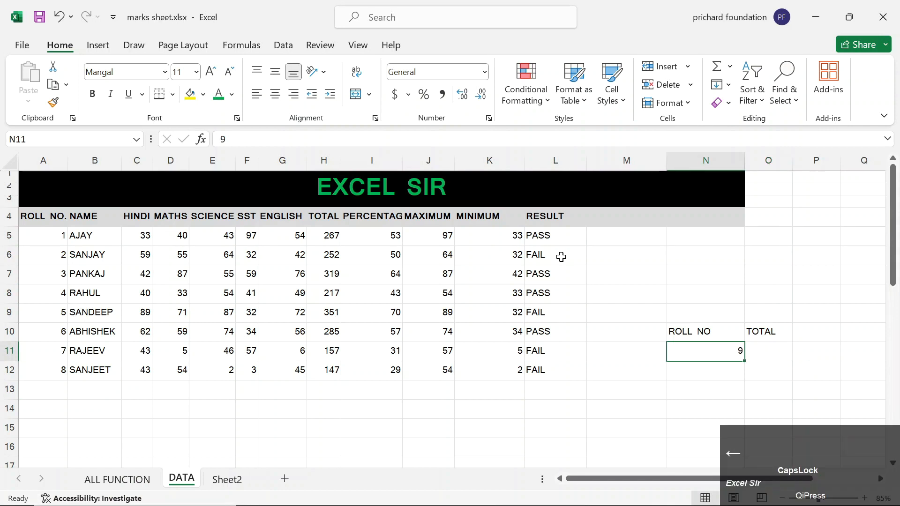
pyautogui.press('Up')
pyautogui.press('Right')
pyautogui.write('NAME')
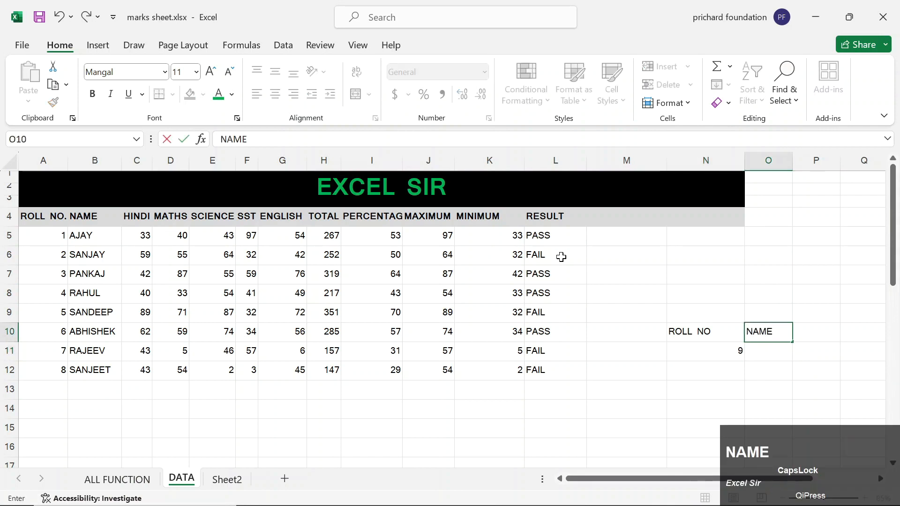
pyautogui.press('Return')
pyautogui.write('SANJAY')
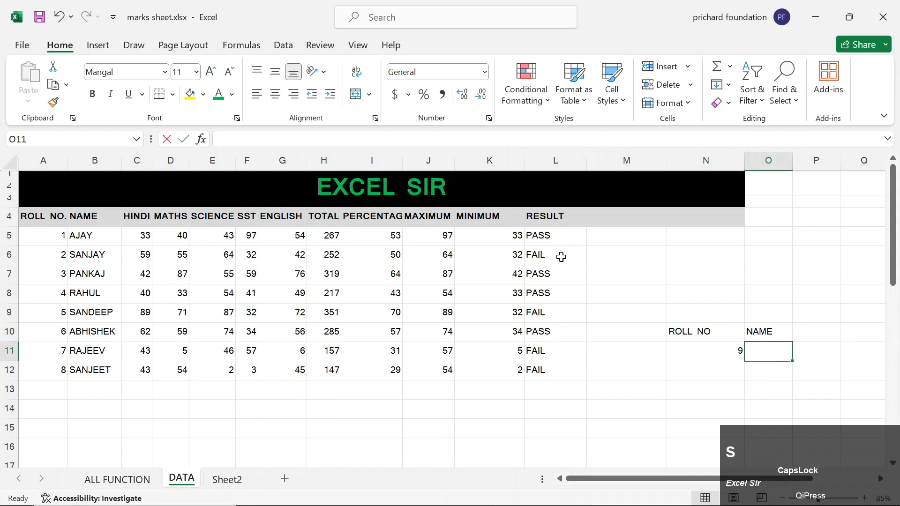
pyautogui.press('Right')
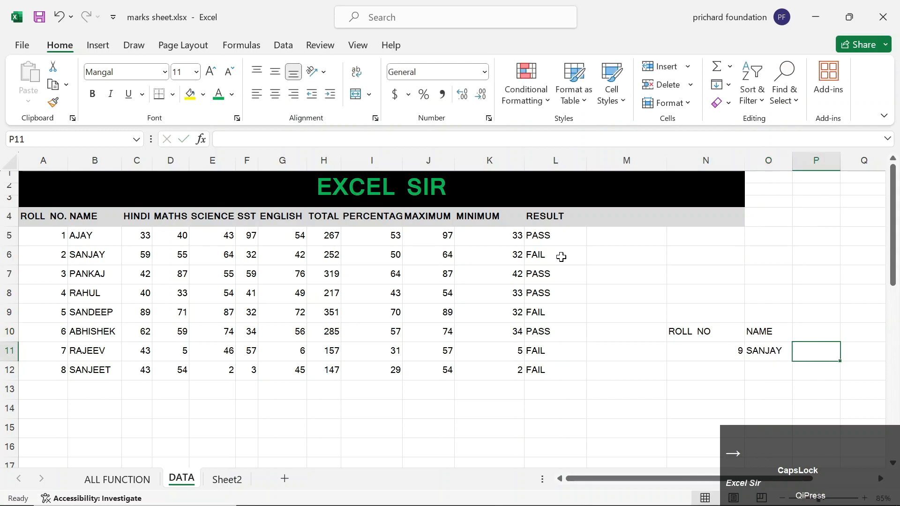
# Set roll number 2 in N11 and add a TOTAL label in N13.
pyautogui.press('Left')
pyautogui.press('Left')
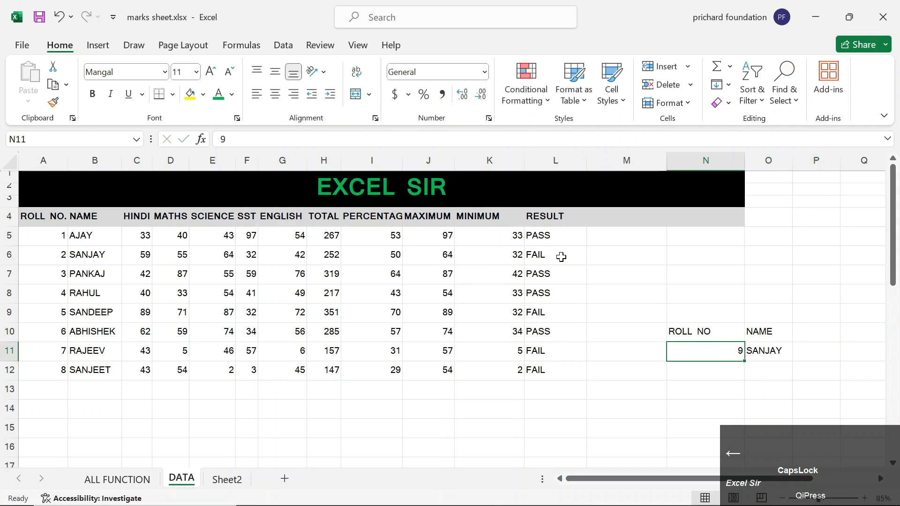
pyautogui.write('2')
pyautogui.press('Right')
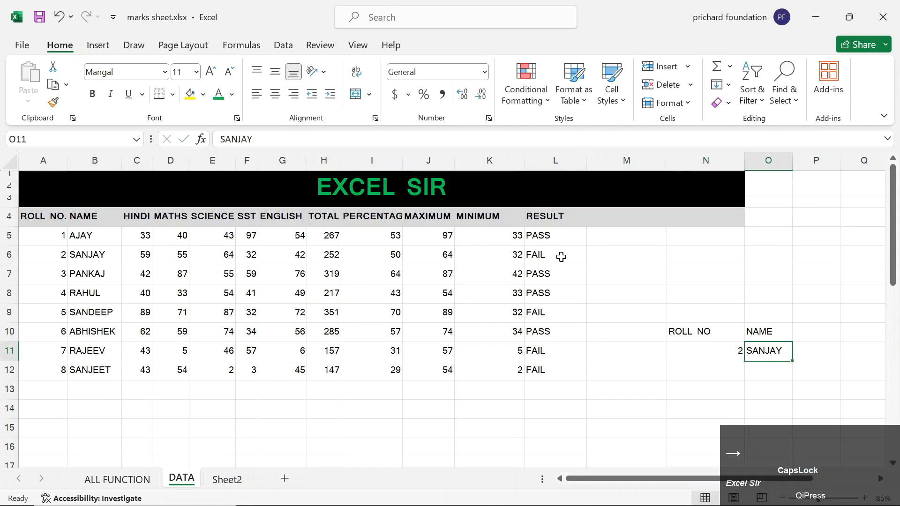
pyautogui.press('Down')
pyautogui.press('Down')
pyautogui.press('Left')
pyautogui.write('TOTAL')
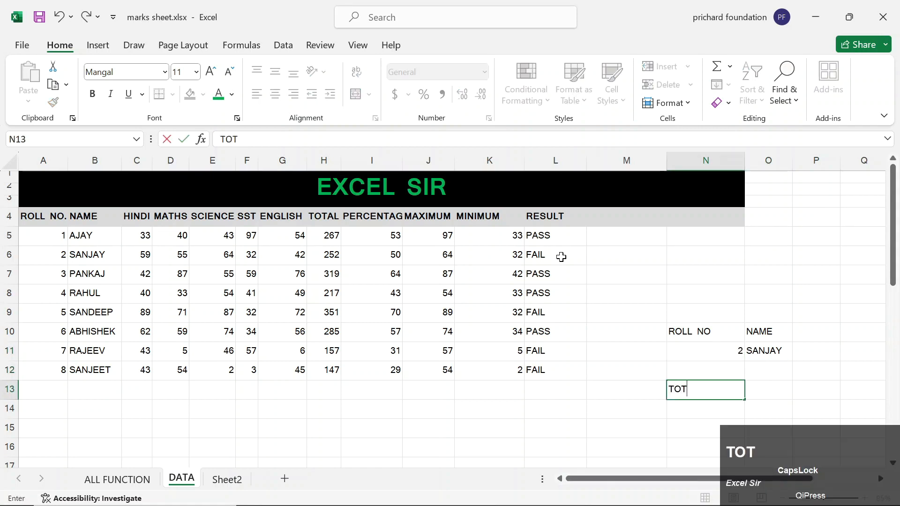
pyautogui.press('Right')
pyautogui.press('Up')
pyautogui.press('Up')
pyautogui.press('Up')
pyautogui.press('Right')
pyautogui.press('Down')
pyautogui.press('Left')
pyautogui.press('Down')
pyautogui.press('Down')
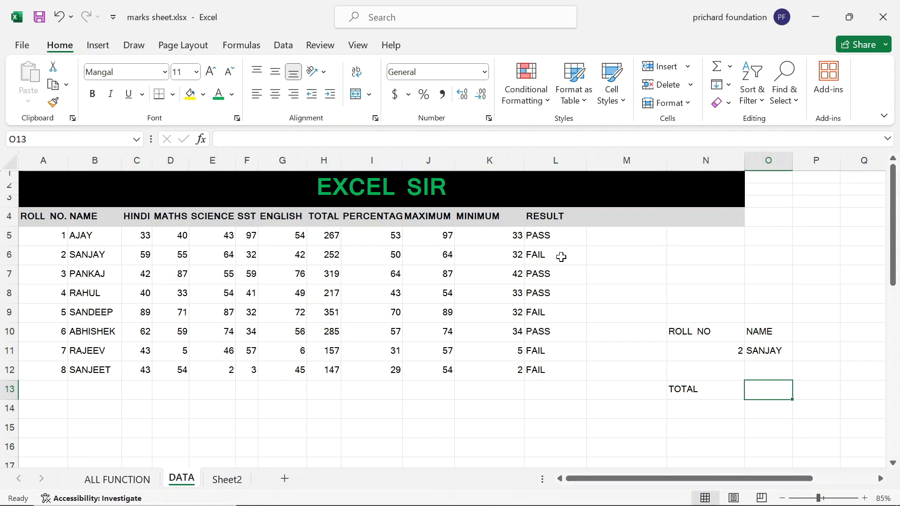
pyautogui.write('=IF(')
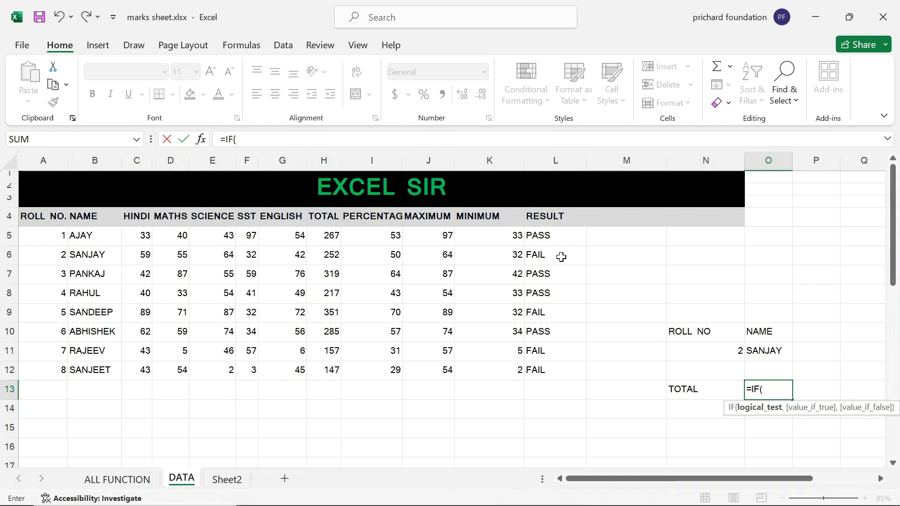
pyautogui.press('BackSpace')
pyautogui.press('BackSpace')
pyautogui.press('BackSpace')
pyautogui.press('BackSpace')
pyautogui.press('Escape')
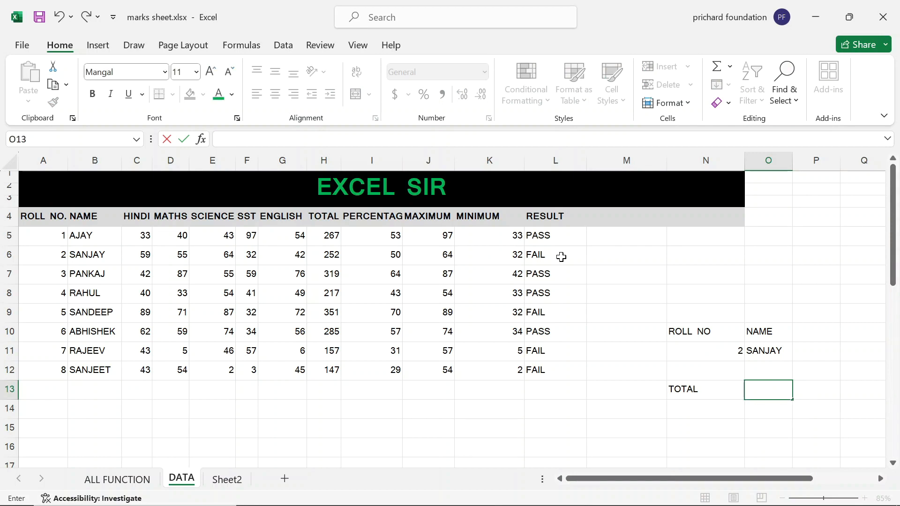
pyautogui.press('CapsLock')
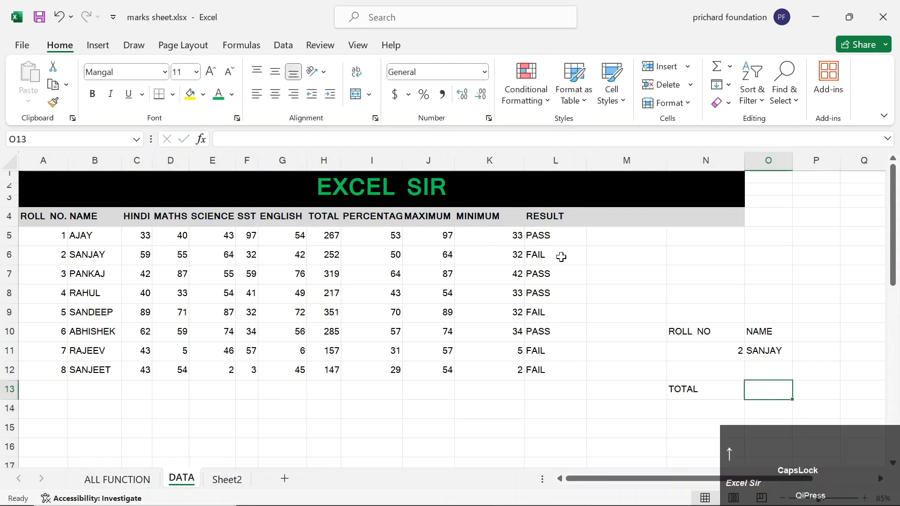
pyautogui.press('Down')
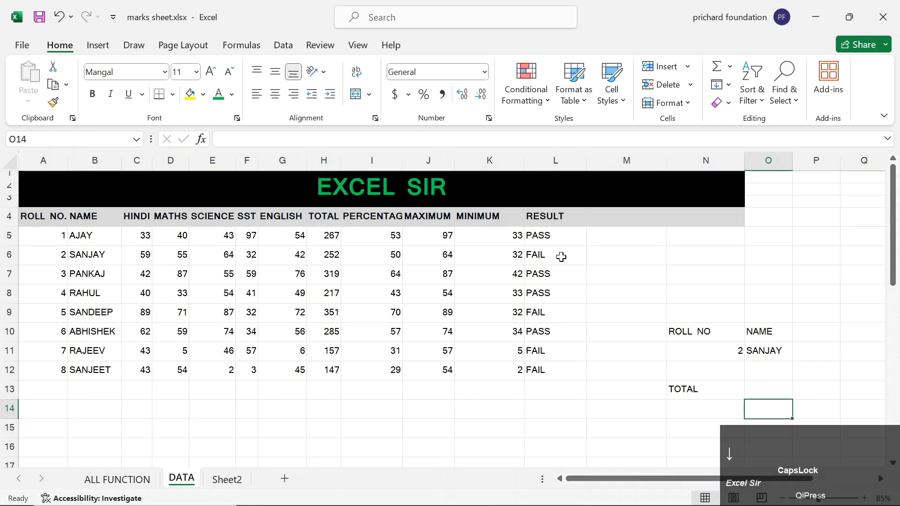
pyautogui.write('=IF')
pyautogui.press('BackSpace')
pyautogui.write('STEXT')
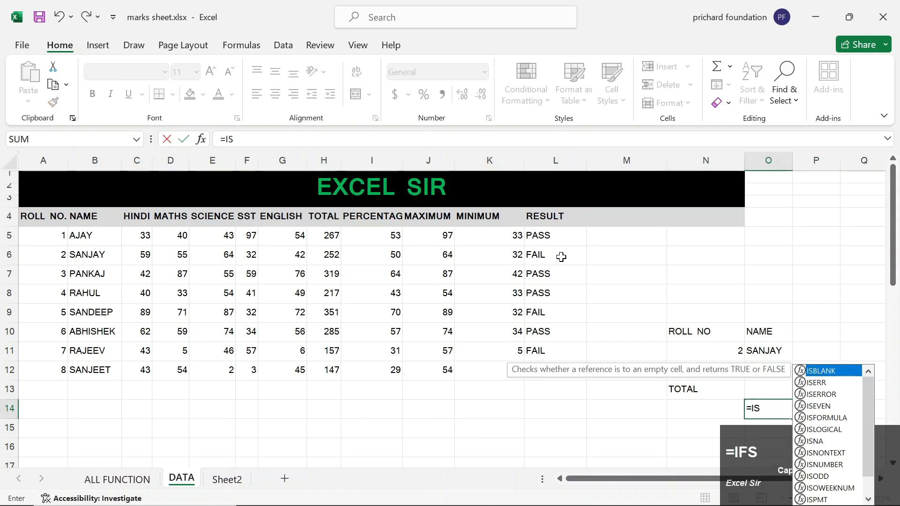
pyautogui.press('Tab')
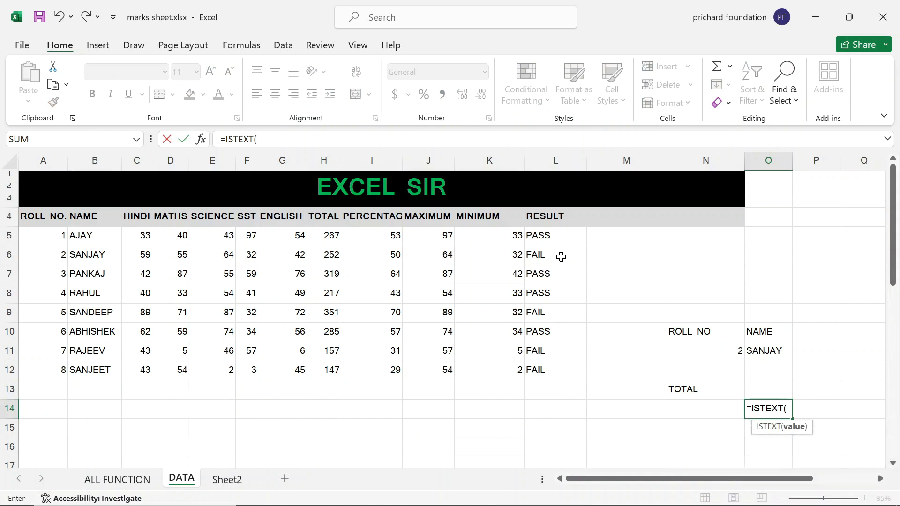
pyautogui.press('Up')
pyautogui.press('Up')
pyautogui.press('Up')
pyautogui.write(')')
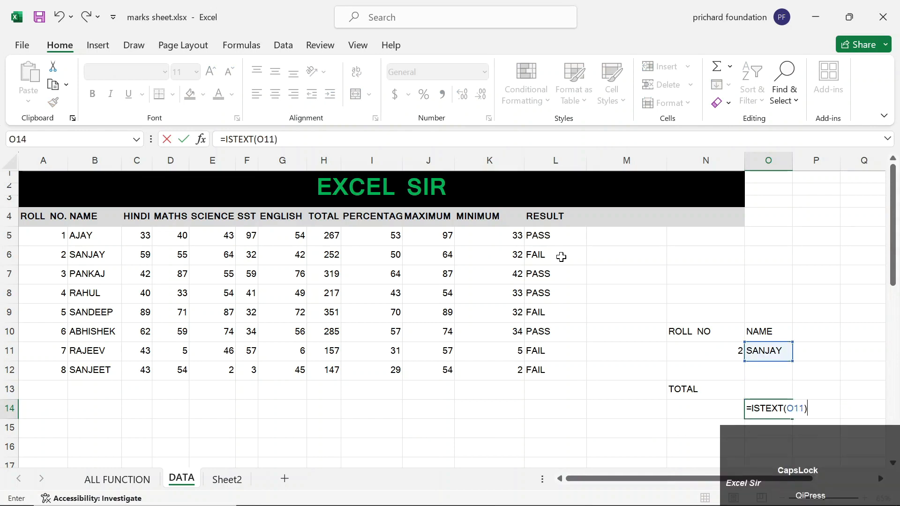
pyautogui.press('Return')
pyautogui.press('Up')
pyautogui.press('Up')
pyautogui.press('Up')
pyautogui.press('Up')
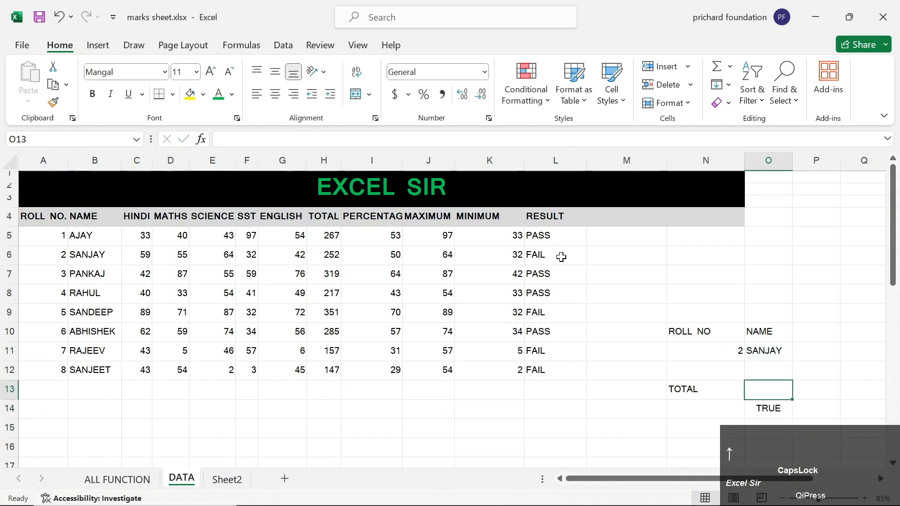
pyautogui.write('21')
pyautogui.press('Return')
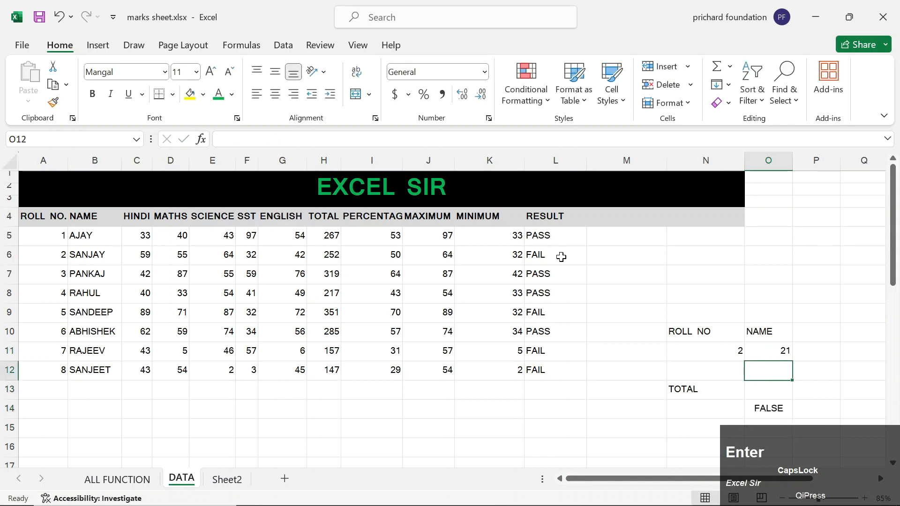
pyautogui.hotkey('ctrl', 'z')
pyautogui.press('Down')
pyautogui.press('Down')
pyautogui.press('Down')
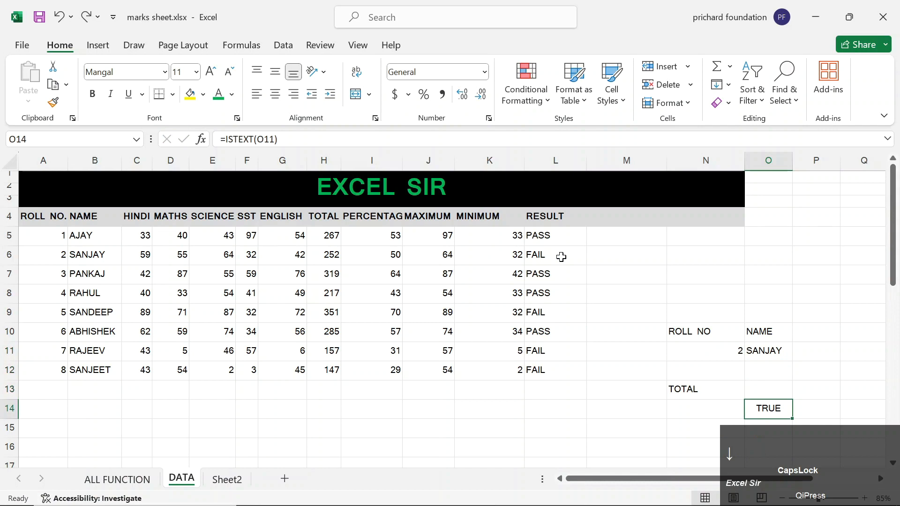
pyautogui.write('=ISNU')
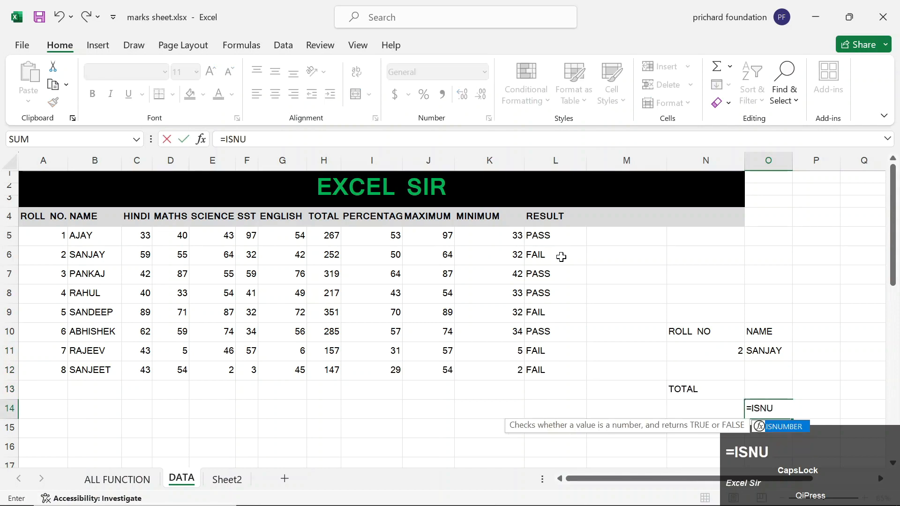
pyautogui.press('Tab')
pyautogui.press('Up')
pyautogui.press('Up')
pyautogui.press('Up')
pyautogui.press('Left')
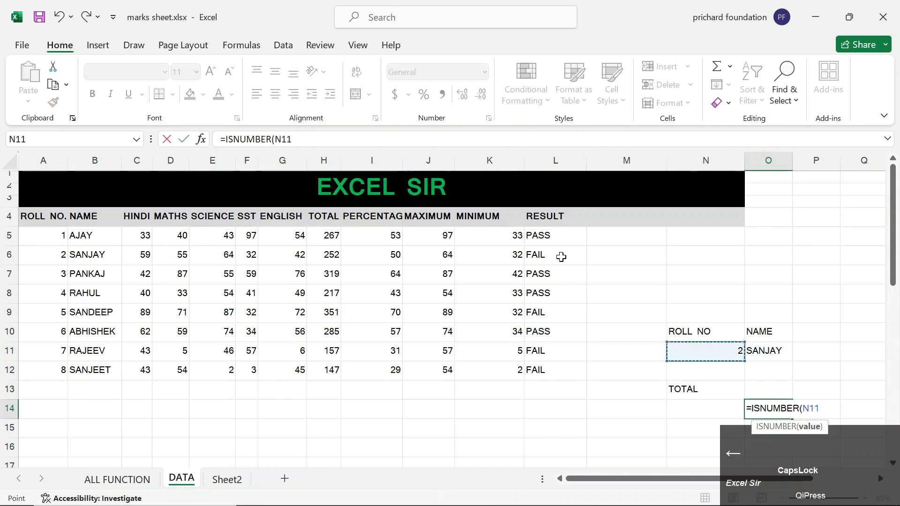
pyautogui.press('Return')
pyautogui.press('Up')
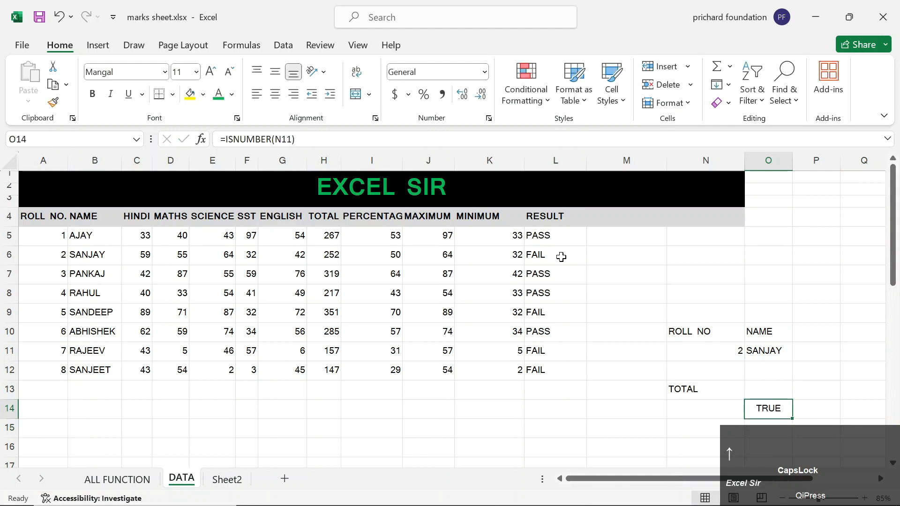
pyautogui.press('Delete')
pyautogui.press('Up')
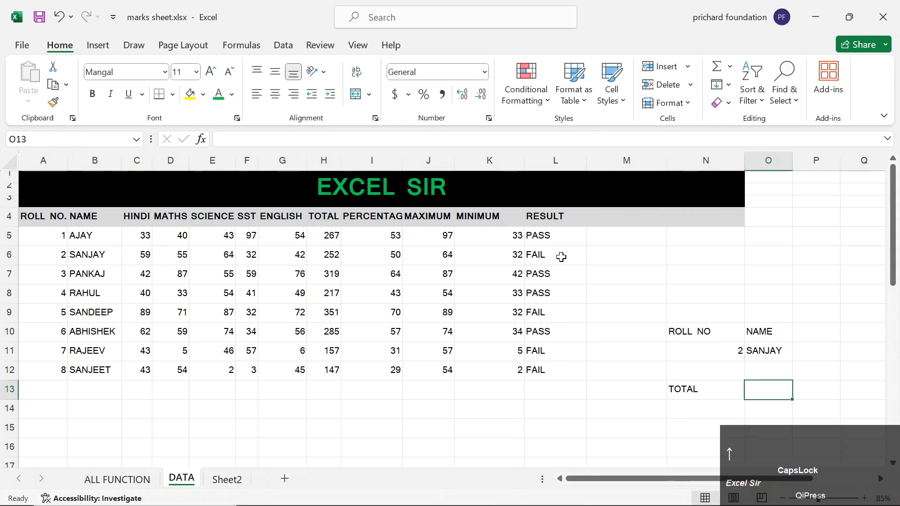
# Start the O13 formula with =IF(ISNUMBER(N11) as the condition.
pyautogui.write('=IF(')
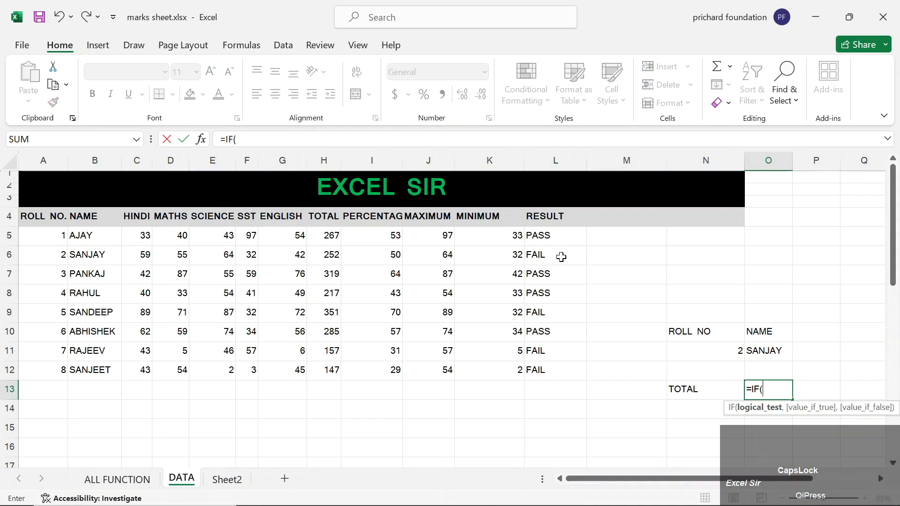
pyautogui.write('ISNUM')
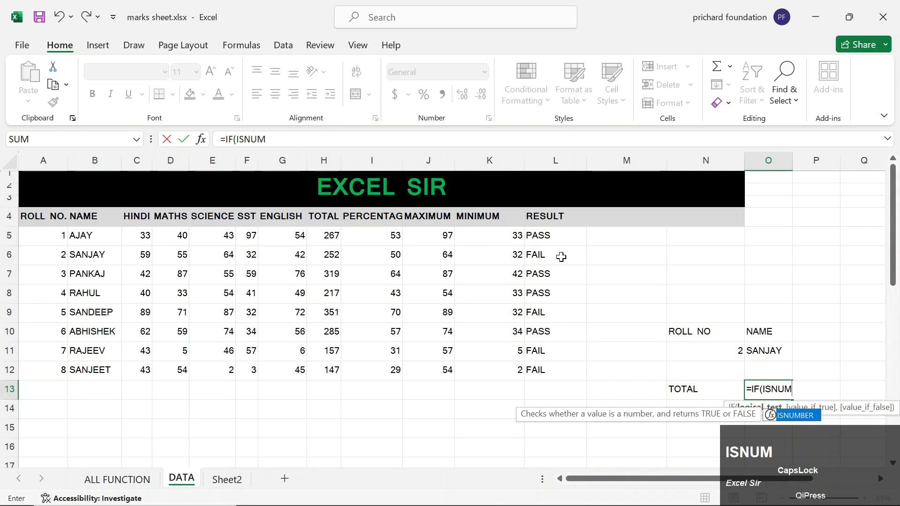
pyautogui.press('Tab')
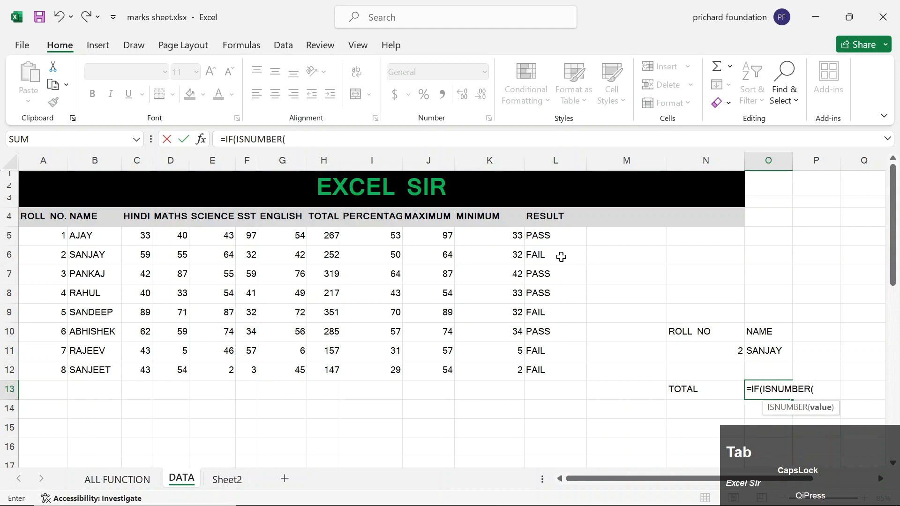
pyautogui.press('Up')
pyautogui.press('Up')
pyautogui.press('Left')
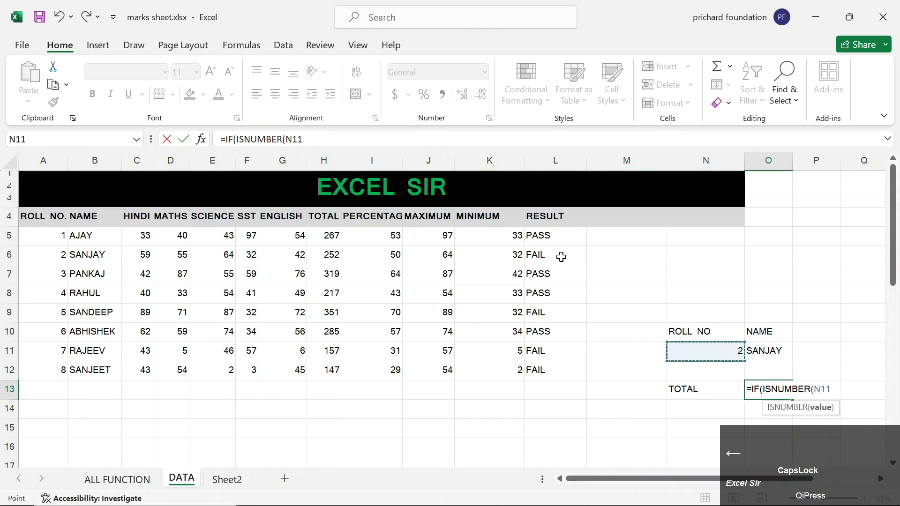
pyautogui.write(')')
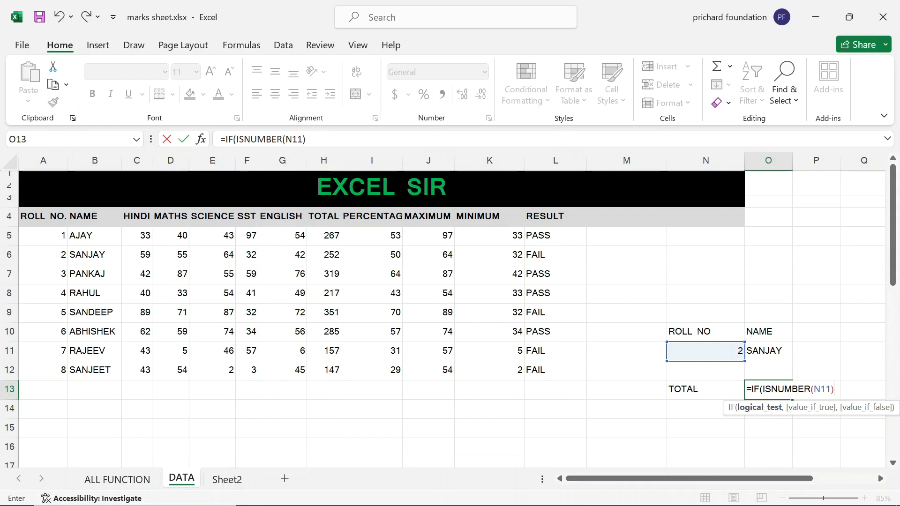
# Add the roll-number branch VLOOKUP(N11,A4:L12,8,0).
pyautogui.write(',')
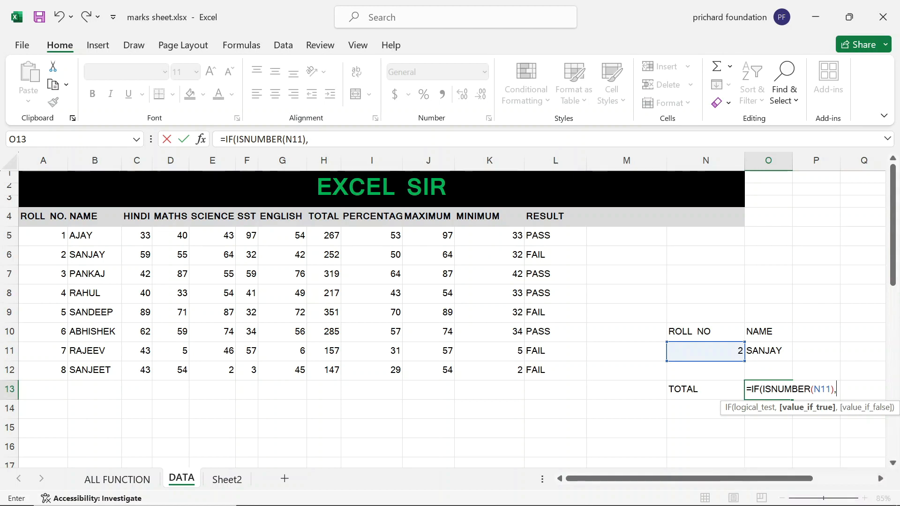
pyautogui.write('VLO')
pyautogui.press('Tab')
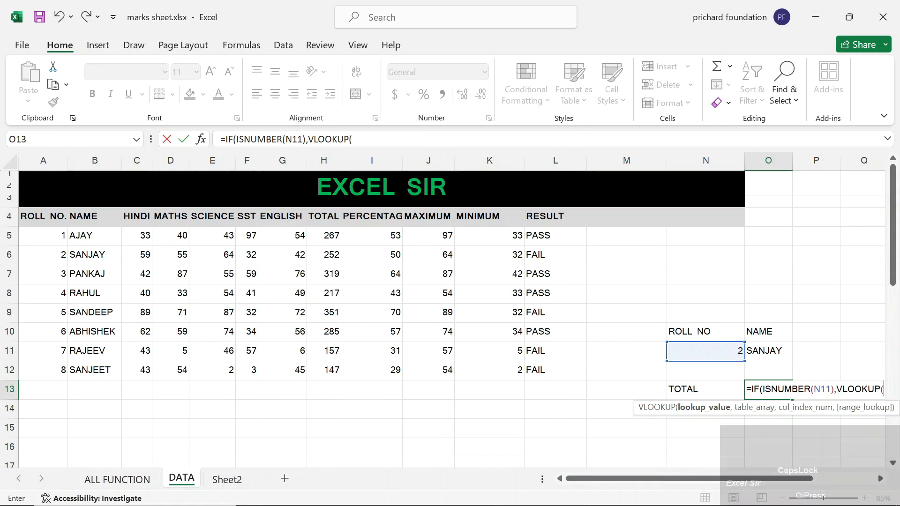
pyautogui.press('Left')
pyautogui.press('Up')
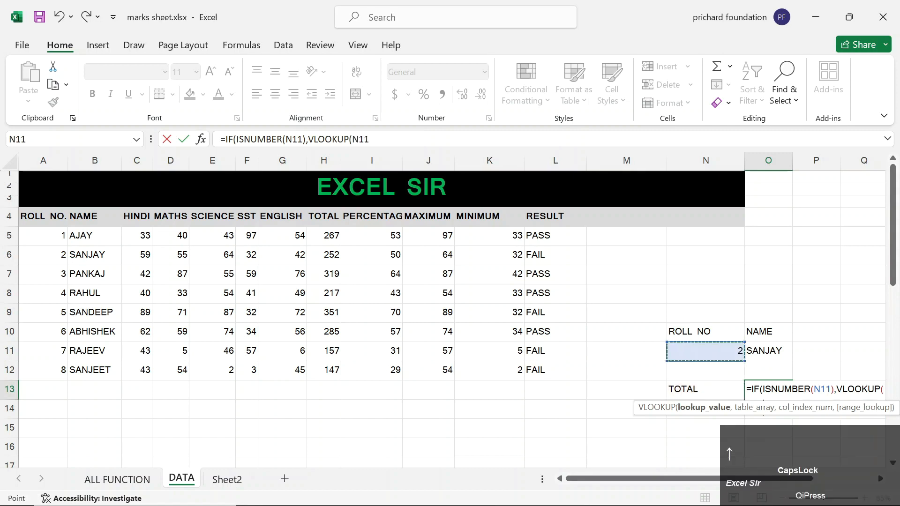
pyautogui.write(',')
pyautogui.press('Left')
pyautogui.press('Left')
pyautogui.press('Left')
pyautogui.press('Up')
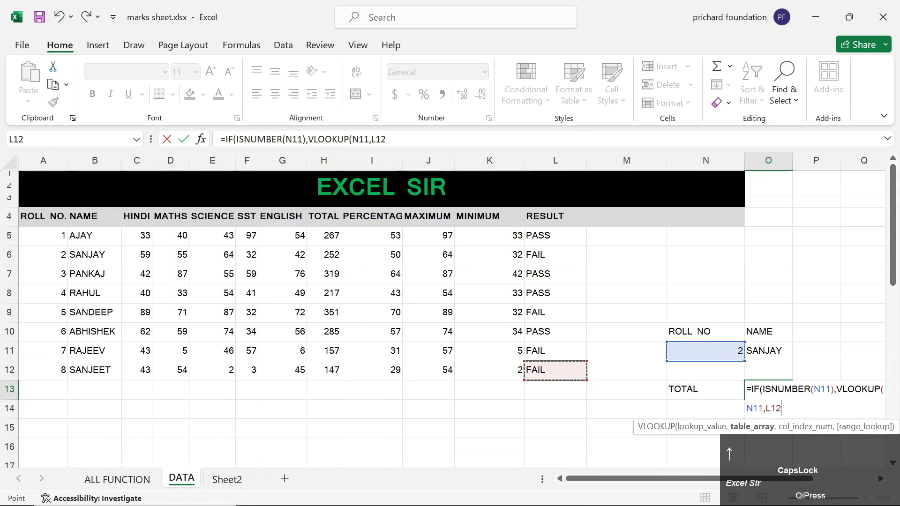
pyautogui.hotkey('ctrl', 'shift', 'Up')
pyautogui.hotkey('ctrl', 'shift', 'Left')
pyautogui.write(',')
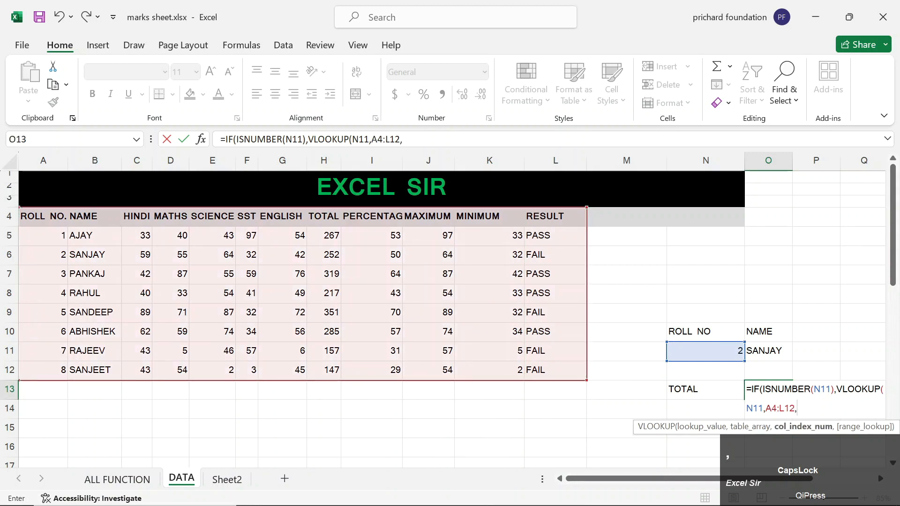
pyautogui.write('8')
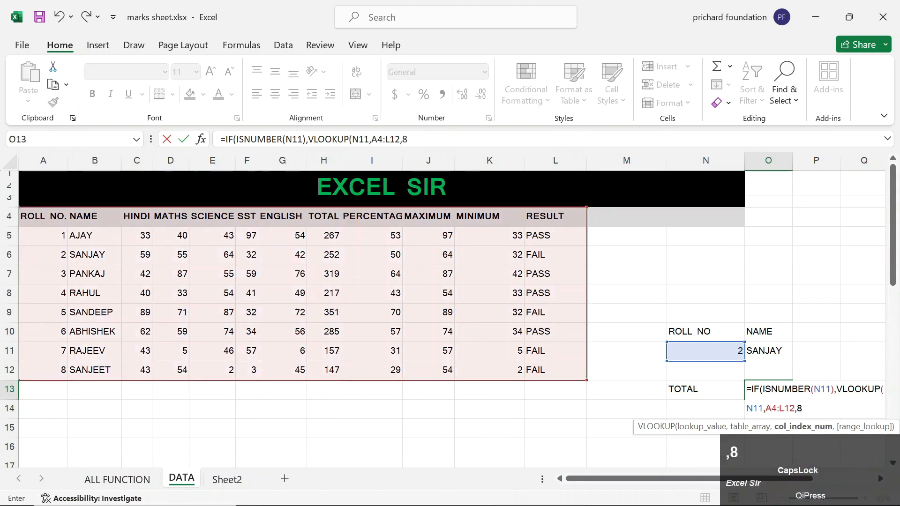
pyautogui.write(',0)')
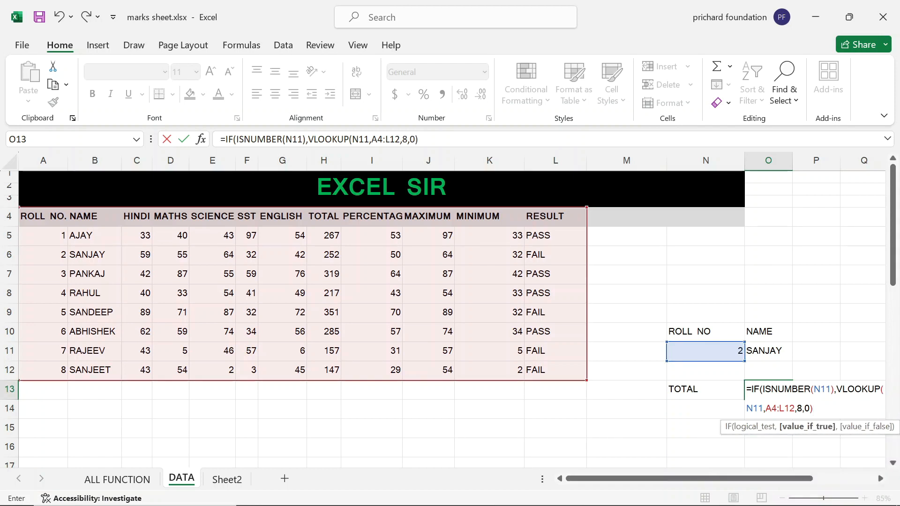
# Add the name branch VLOOKUP(O11,B4:L12,7,0), close the IF and commit it.
pyautogui.write(',')
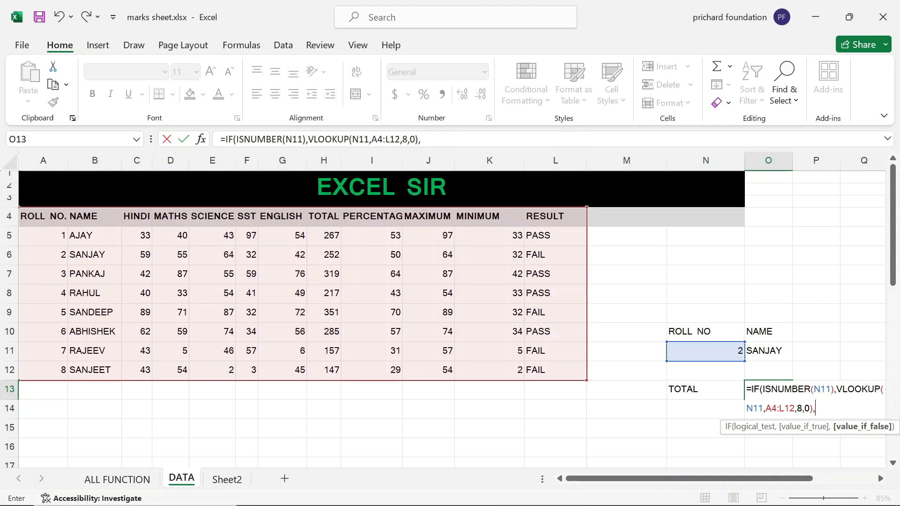
pyautogui.write('VLO')
pyautogui.press('Tab')
pyautogui.press('Up')
pyautogui.press('Up')
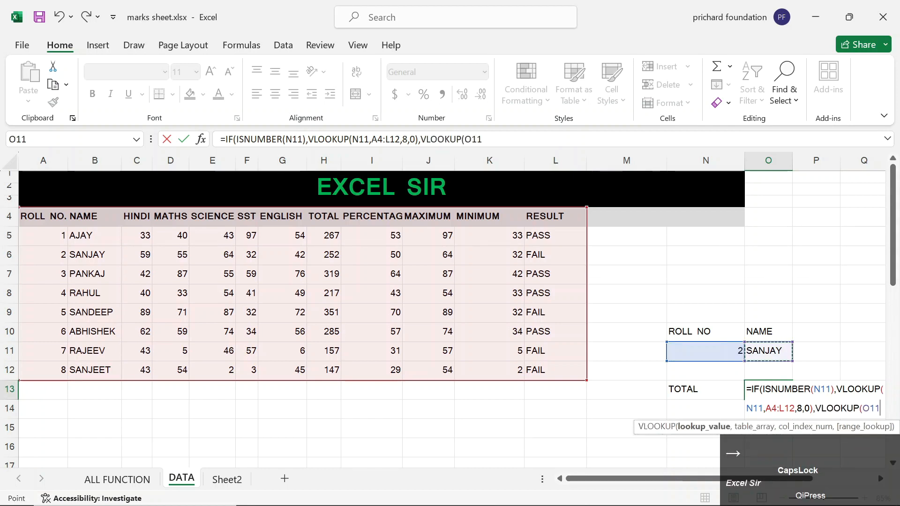
pyautogui.write(',')
pyautogui.press('Left')
pyautogui.press('Left')
pyautogui.press('Left')
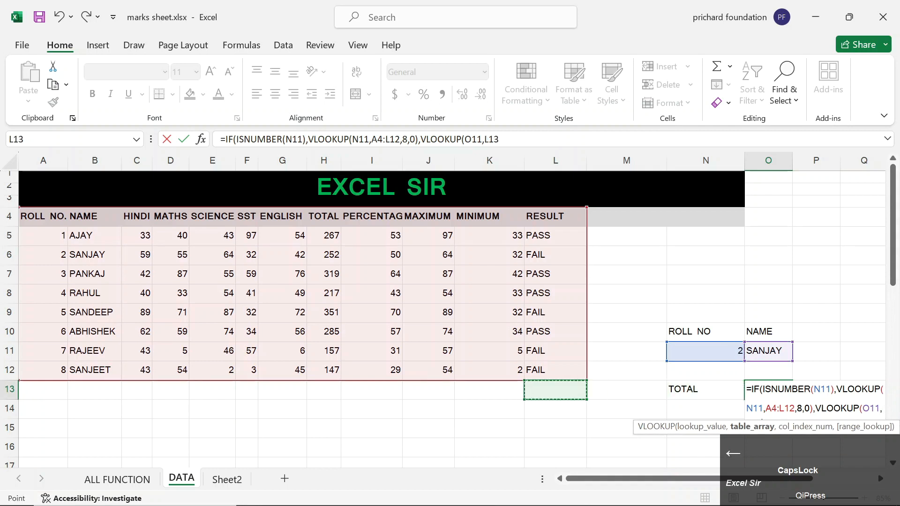
pyautogui.press('Up')
pyautogui.hotkey('shift', 'Up')
pyautogui.hotkey('shift', 'Up')
pyautogui.hotkey('shift', 'Up')
pyautogui.hotkey('shift', 'Up')
pyautogui.hotkey('shift', 'Up')
pyautogui.hotkey('shift', 'Up')
pyautogui.hotkey('shift', 'Up')
pyautogui.hotkey('shift', 'Up')
pyautogui.hotkey('shift', 'Left')
pyautogui.hotkey('shift', 'Left')
pyautogui.hotkey('shift', 'Left')
pyautogui.hotkey('shift', 'Left')
pyautogui.hotkey('shift', 'Left')
pyautogui.hotkey('shift', 'Left')
pyautogui.hotkey('shift', 'Left')
pyautogui.hotkey('shift', 'Left')
pyautogui.hotkey('shift', 'Left')
pyautogui.hotkey('shift', 'Left')
pyautogui.hotkey('shift', 'Left')
pyautogui.hotkey('shift', 'Right')
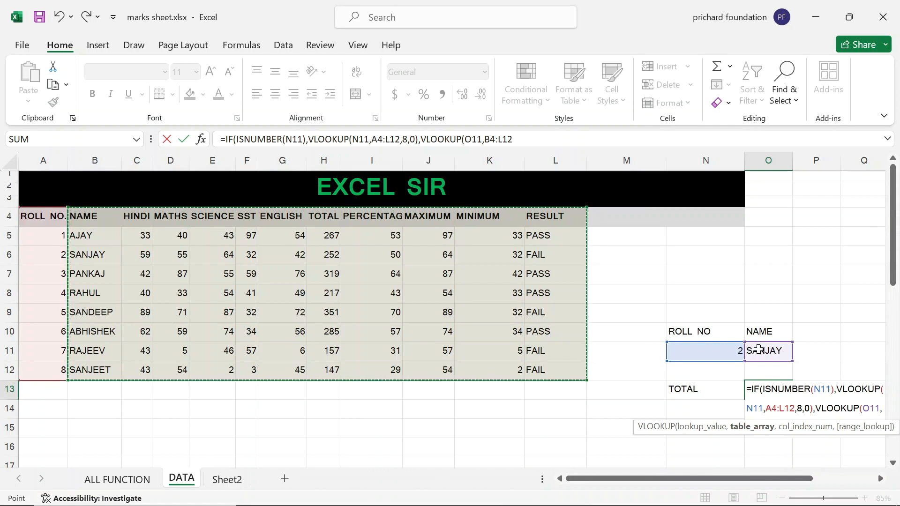
pyautogui.write(',')
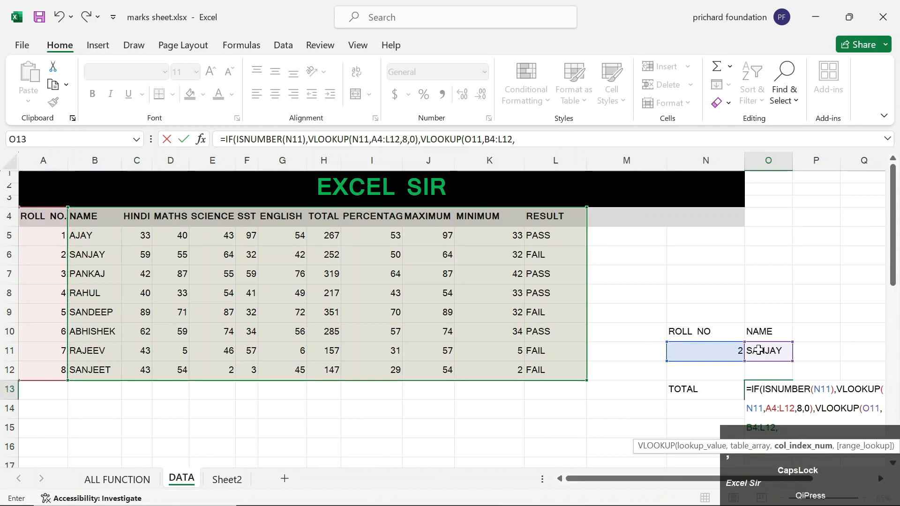
pyautogui.write('7')
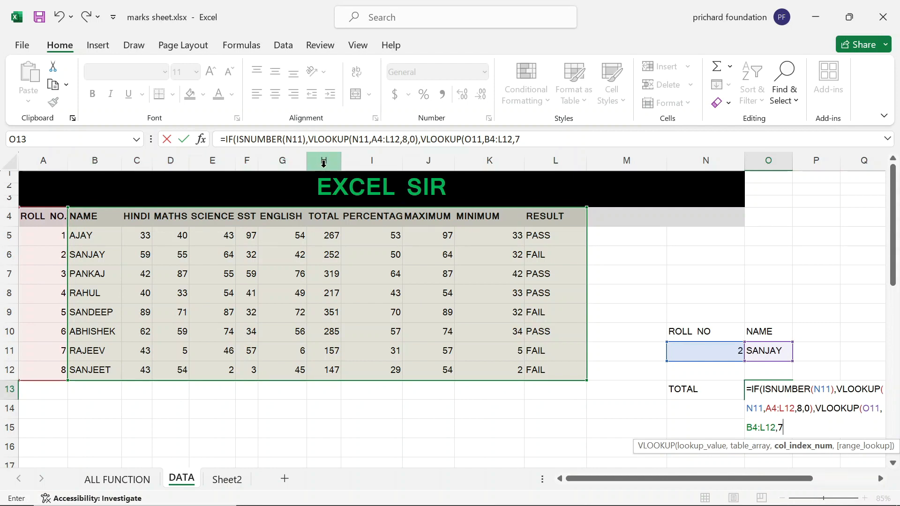
pyautogui.write(',0)')
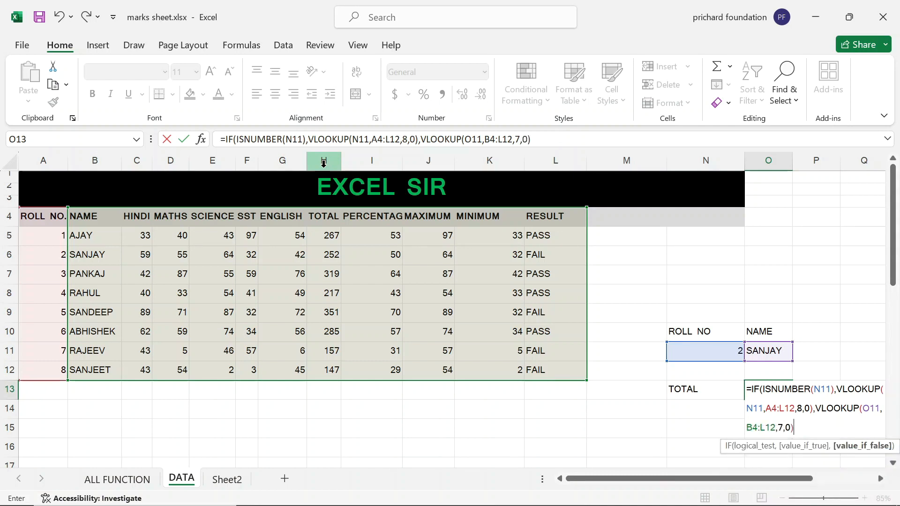
pyautogui.press('shift')
pyautogui.press('capslock')
pyautogui.write(')')
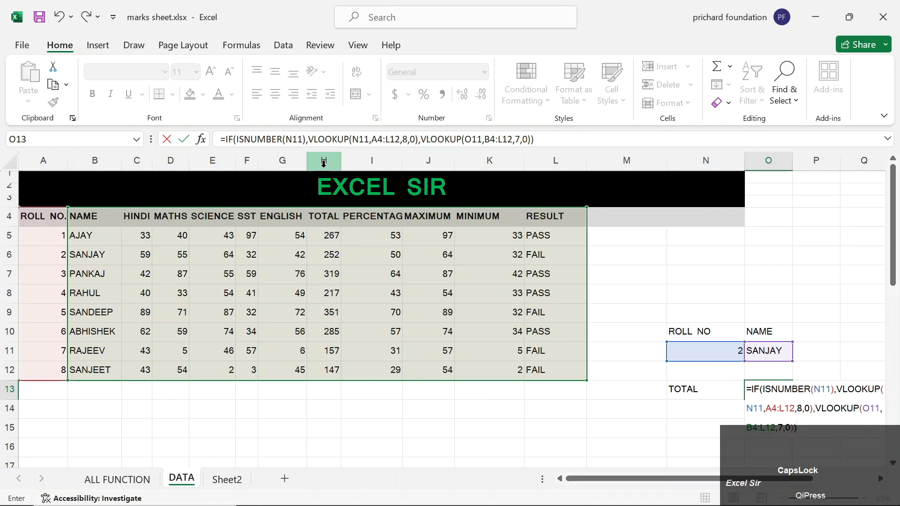
pyautogui.press('Return')
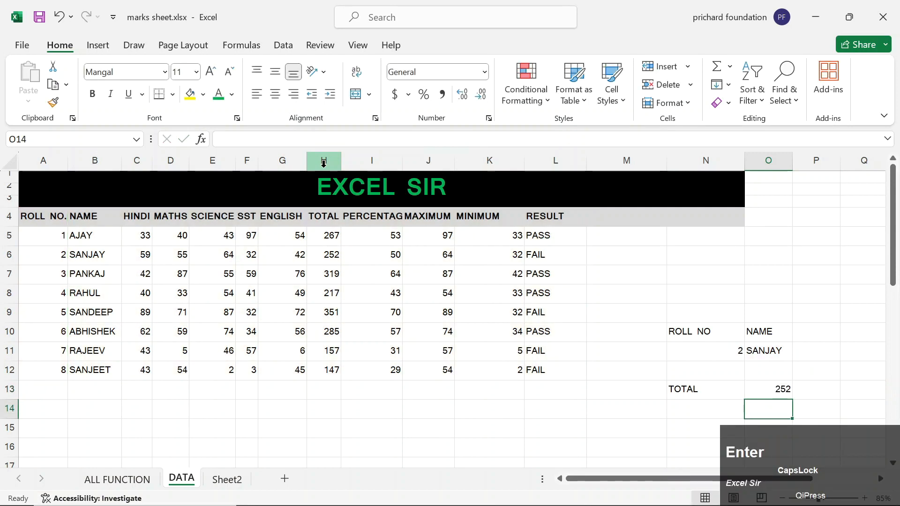
# Clear the lookup name and roll number, then test roll number 1.
pyautogui.press('Up')
pyautogui.press('Up')
pyautogui.press('Up')
pyautogui.press('Delete')
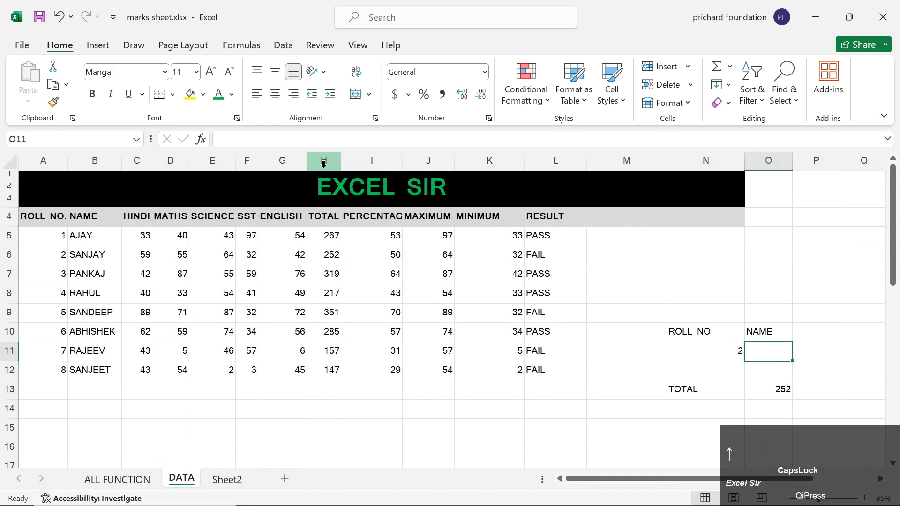
pyautogui.press('Left')
pyautogui.press('Delete')
pyautogui.press('Down')
pyautogui.press('Up')
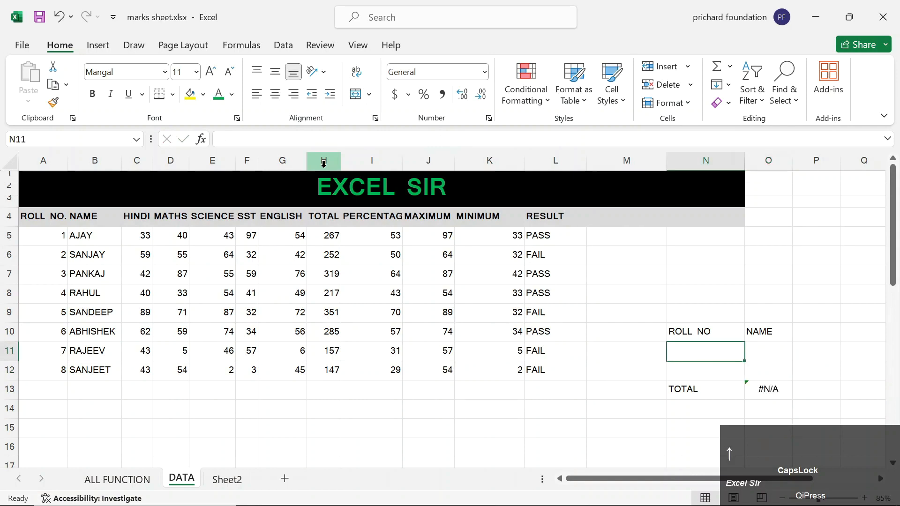
pyautogui.write('1')
pyautogui.press('Right')
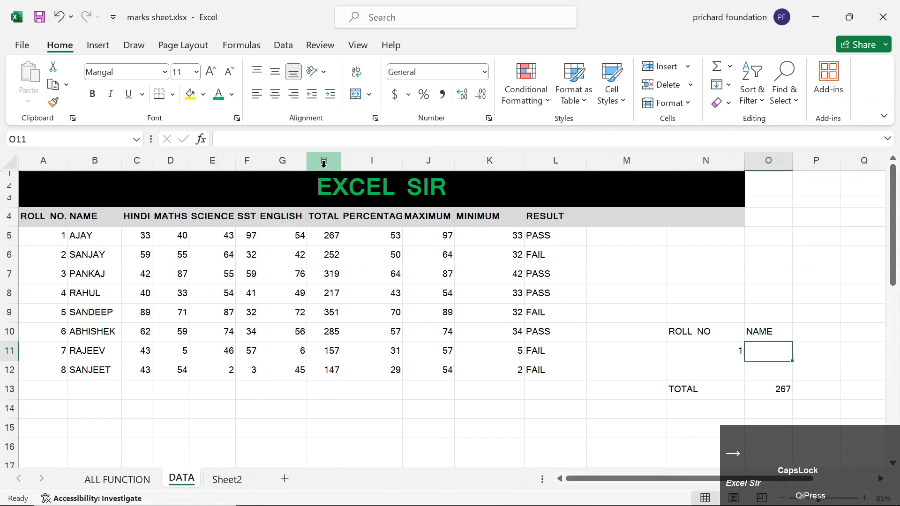
# Enter a student name in O11 with roll number 1 and check the TOTAL.
pyautogui.press('Left')
pyautogui.press('Delete')
pyautogui.press('Right')
pyautogui.write('RAHUL')
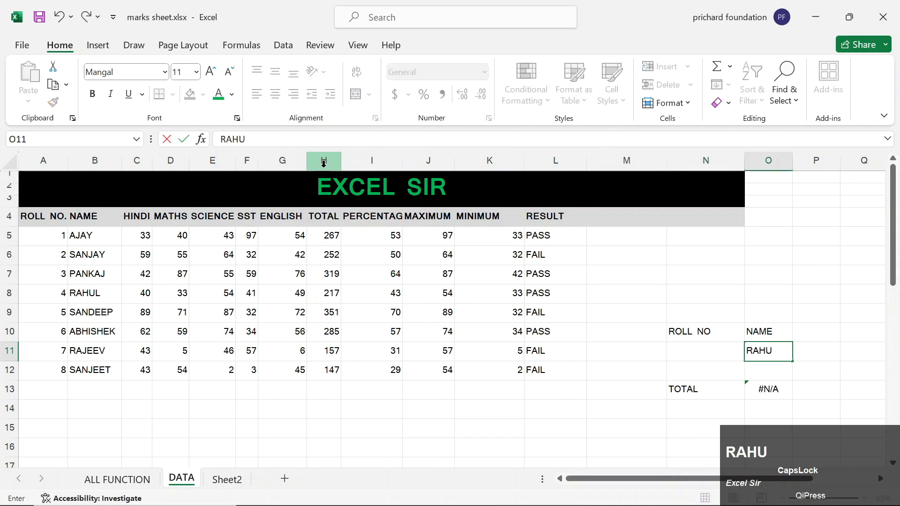
pyautogui.press('Return')
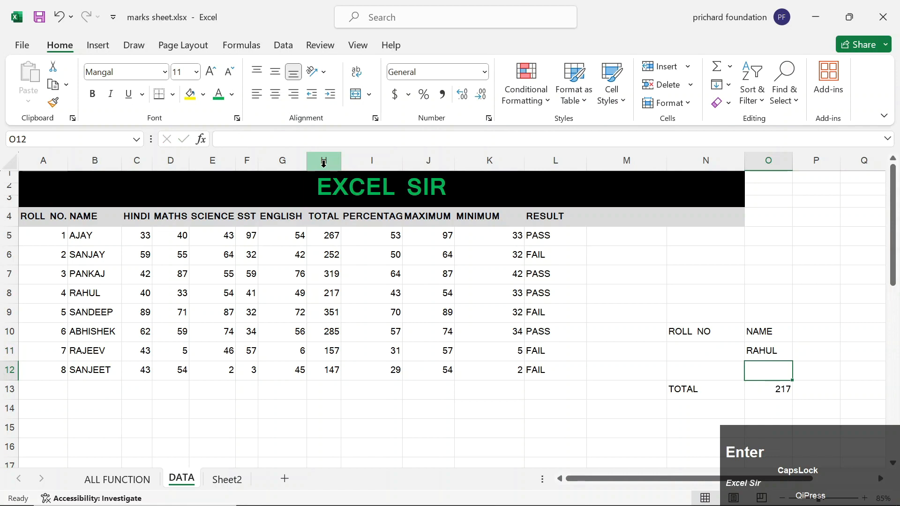
pyautogui.press('Up')
pyautogui.press('Left')
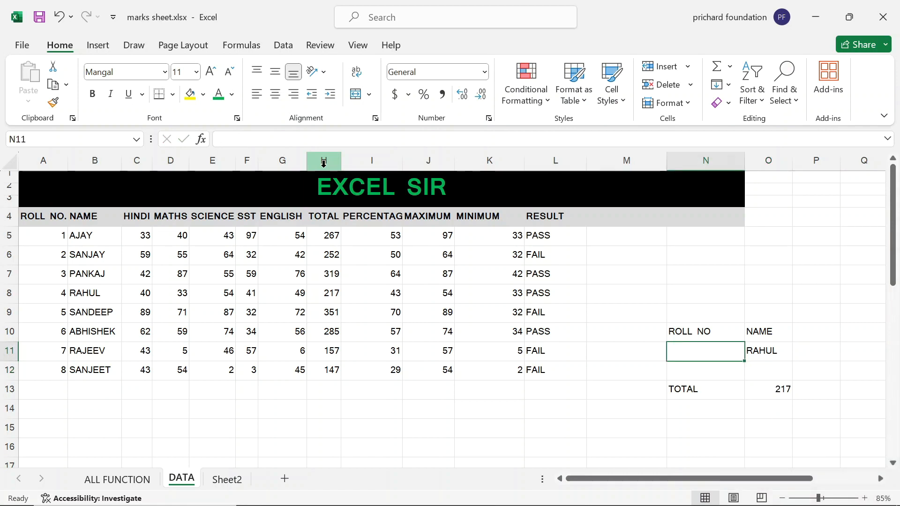
pyautogui.write('1')
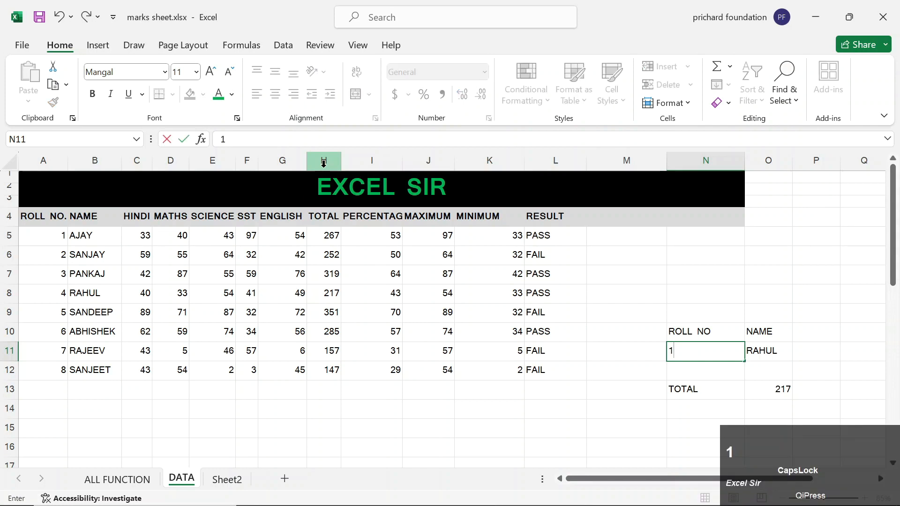
pyautogui.press('Right')
pyautogui.press('Down')
pyautogui.press('Down')
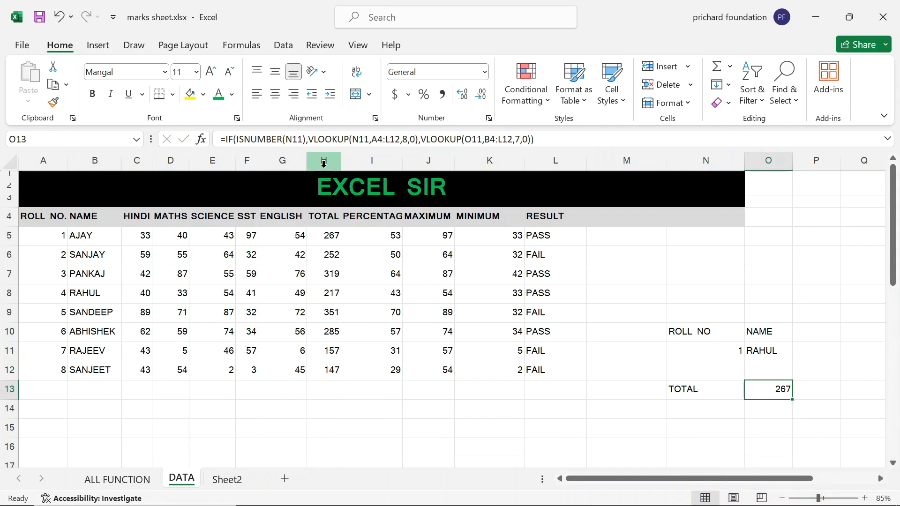
# Clear the name in O11 and review the TOTAL formula with roll number 1 only.
pyautogui.press('Left')
pyautogui.press('Up')
pyautogui.press('Up')
pyautogui.press('Right')
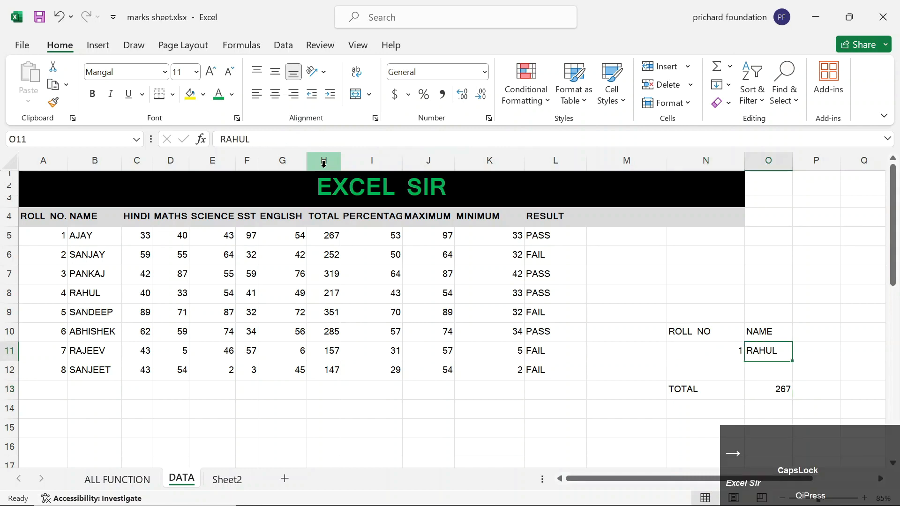
pyautogui.press('Delete')
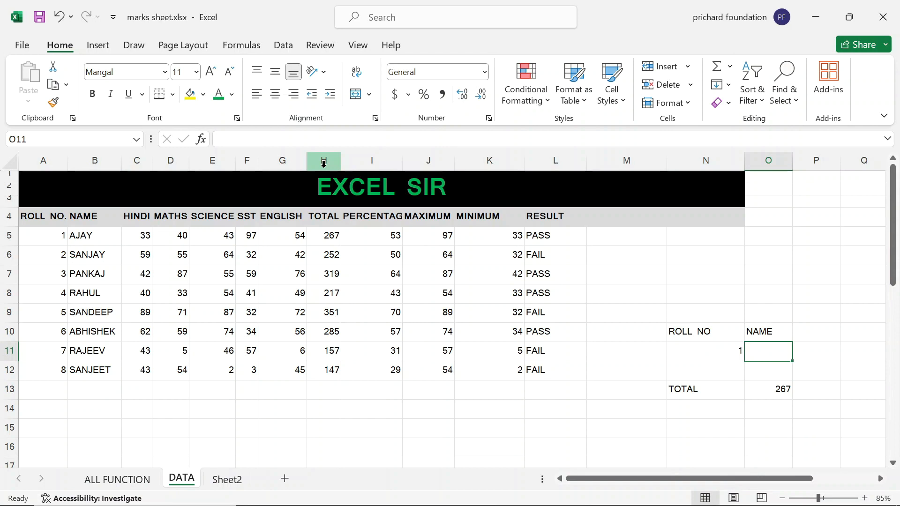
pyautogui.press('Down')
pyautogui.press('Down')
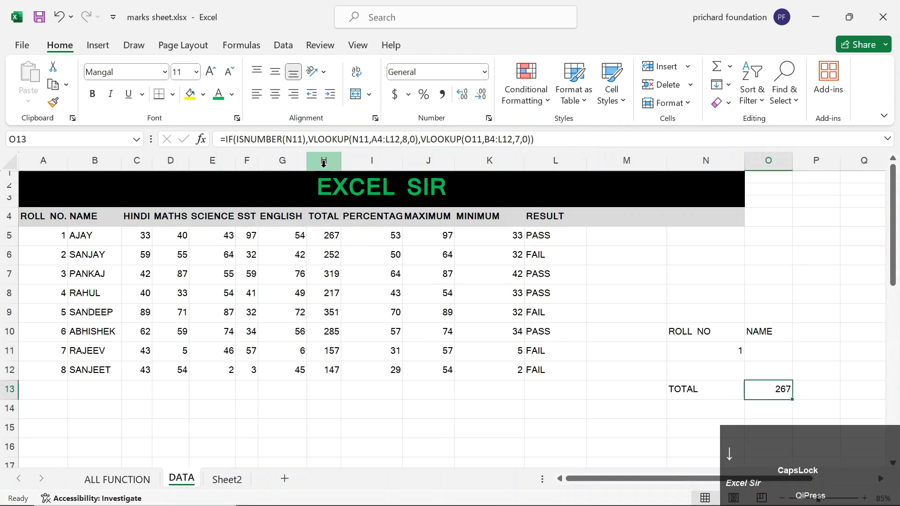
pyautogui.press('Down')
pyautogui.press('Up')
pyautogui.press('Up')
pyautogui.press('Up')
pyautogui.press('Left')
pyautogui.press('Right')
pyautogui.press('Left')
pyautogui.press('Right')
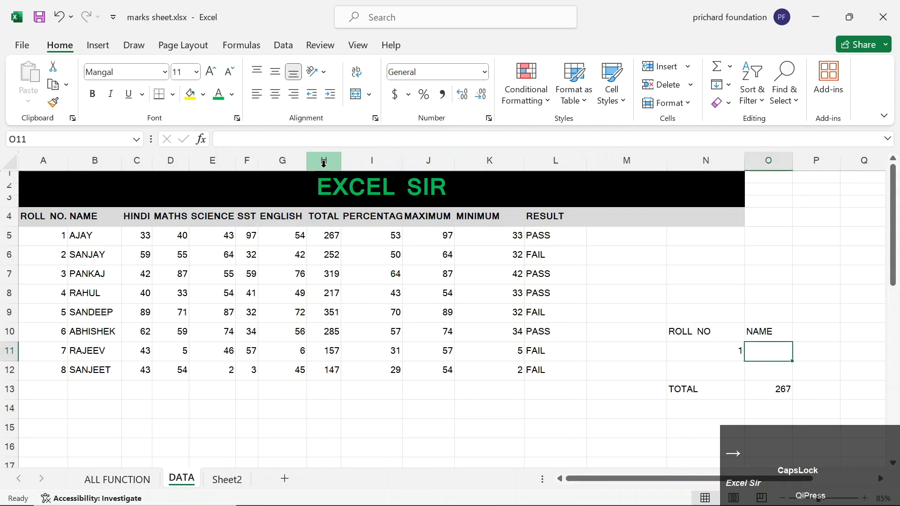
pyautogui.press('Left')
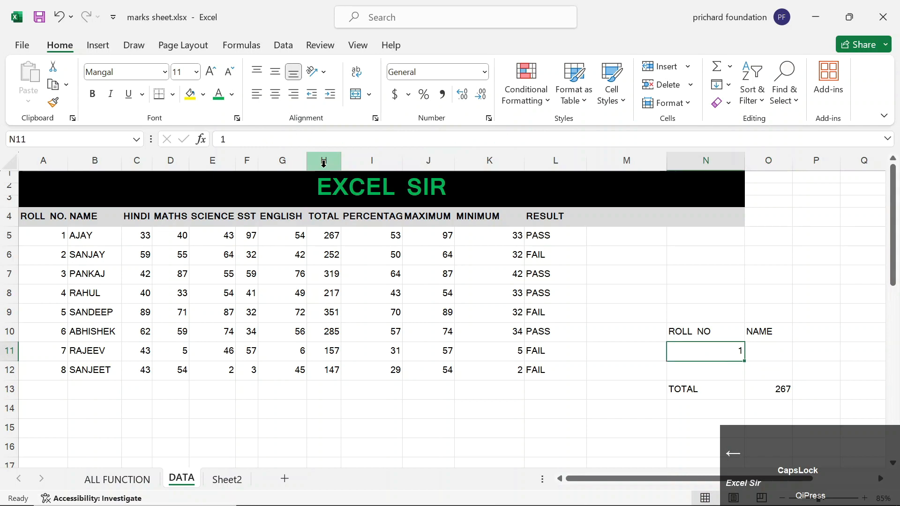
pyautogui.press('Right')
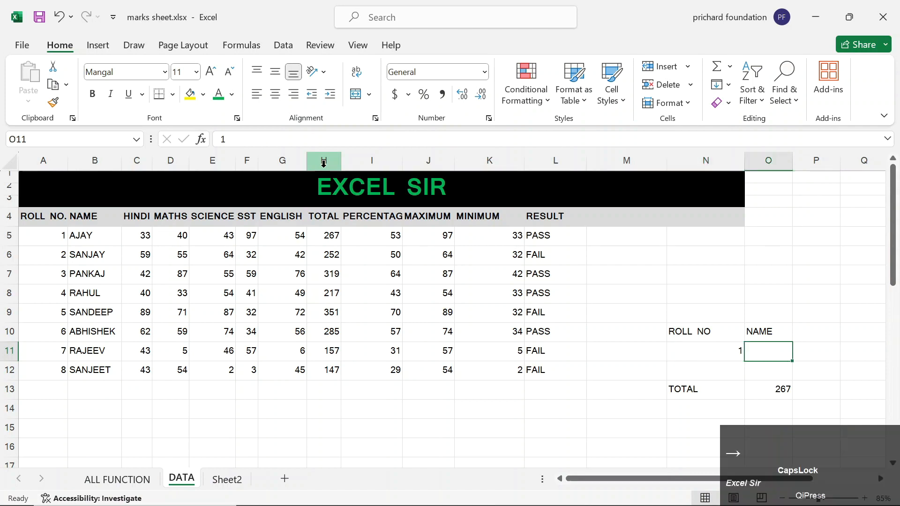
pyautogui.press('Left')
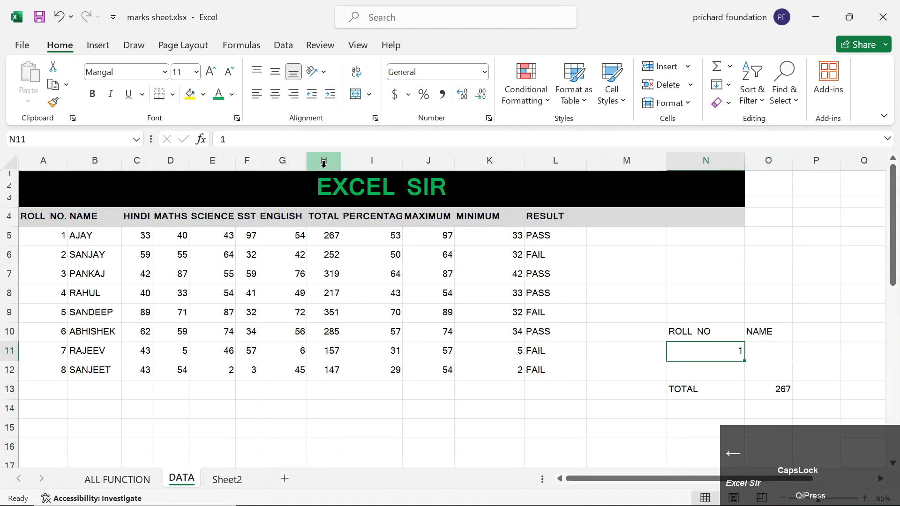
# Try roll number 12 with another student's name, then clear N11 so TOTAL shows 157.
pyautogui.write('12')
pyautogui.press('Right')
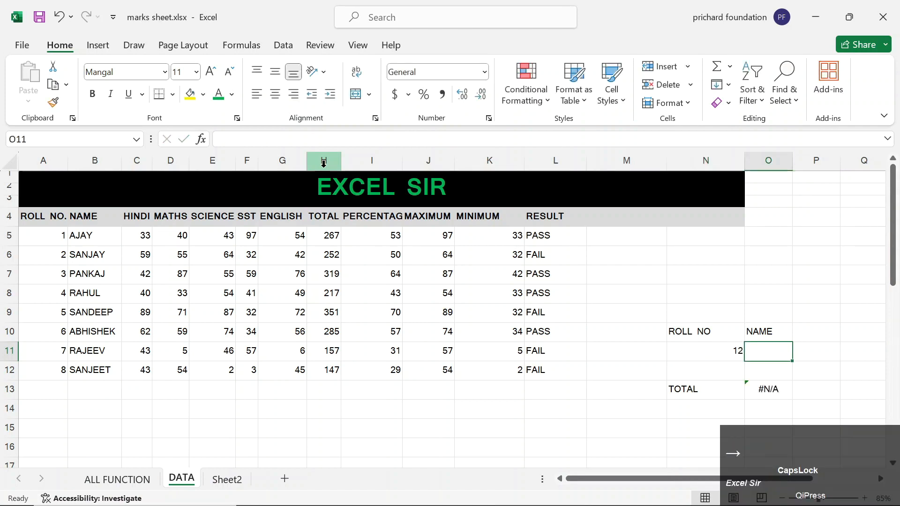
pyautogui.write('RAJEEV')
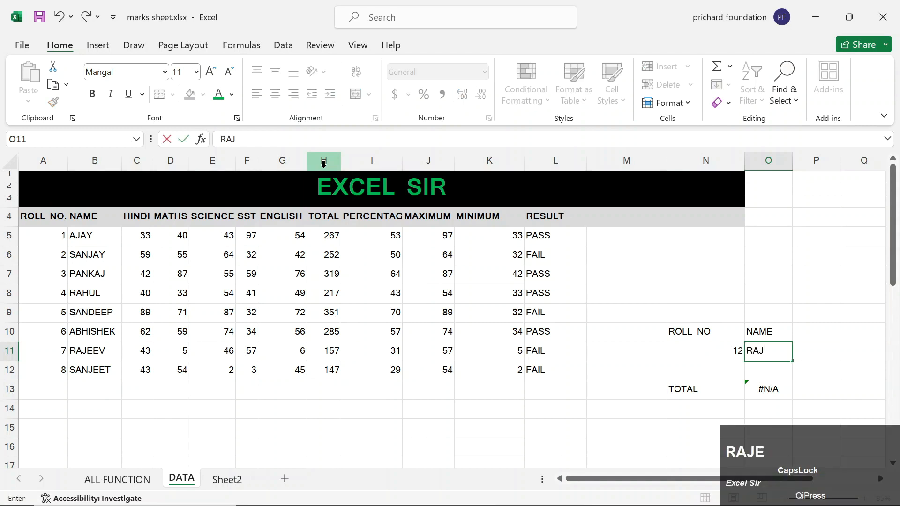
pyautogui.press('Return')
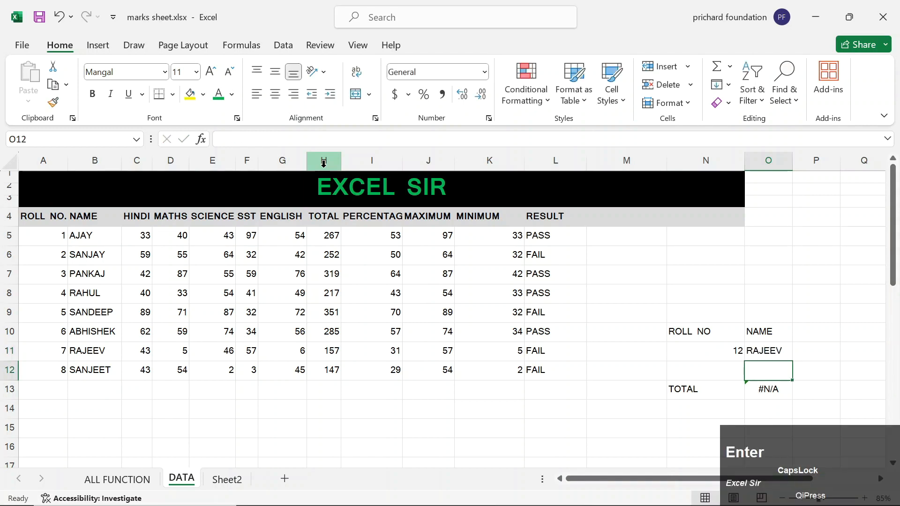
pyautogui.press('Up')
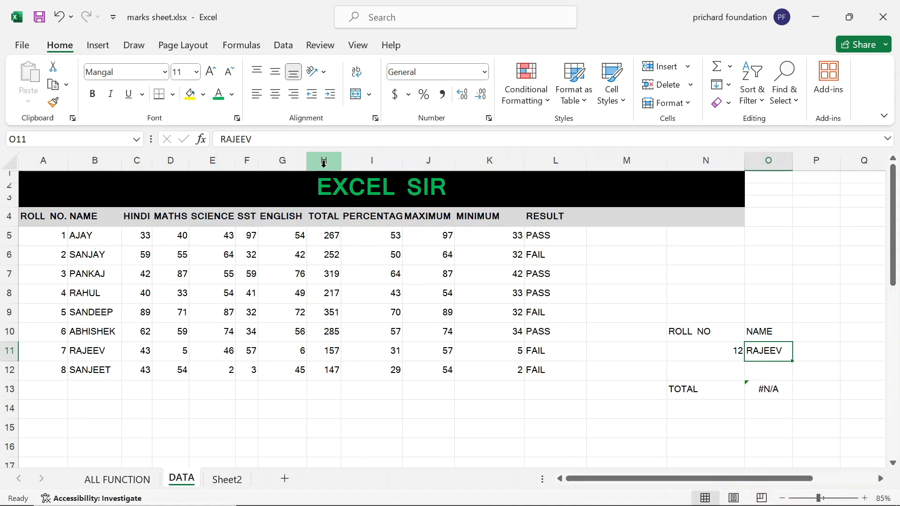
pyautogui.press('Down')
pyautogui.press('Down')
pyautogui.press('Up')
pyautogui.press('Up')
pyautogui.press('Left')
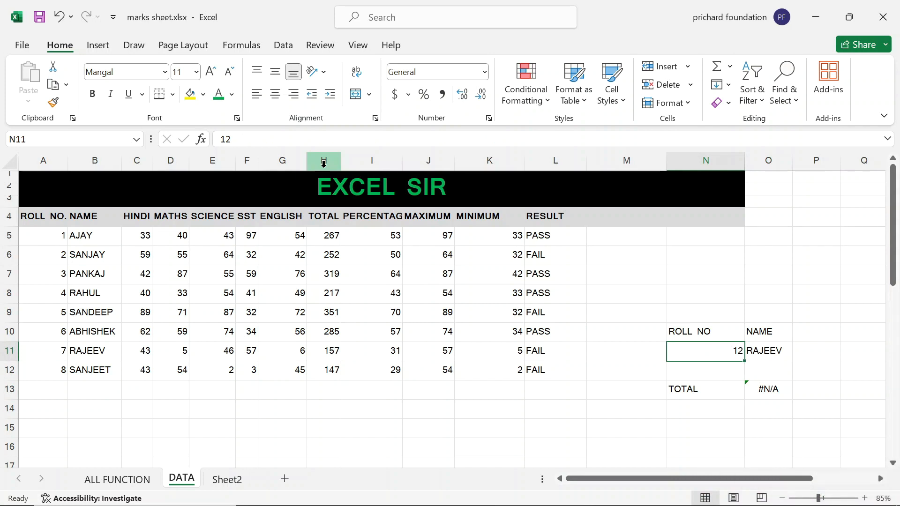
pyautogui.press('Delete')
pyautogui.press('Right')
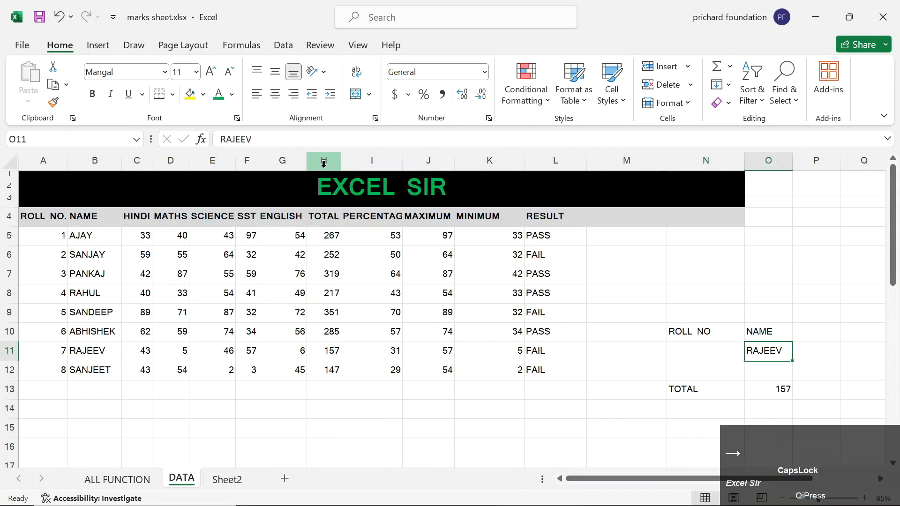
pyautogui.press('Left')
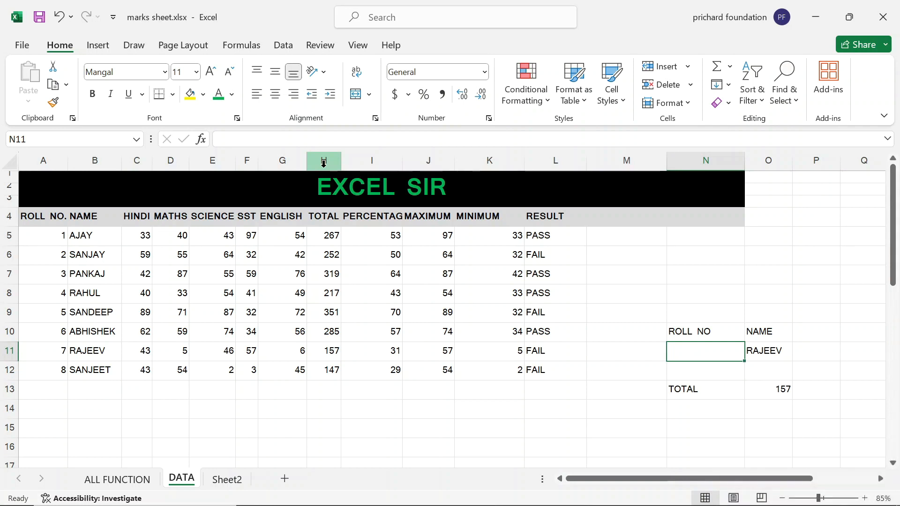
pyautogui.press('Down')
pyautogui.press('Down')
pyautogui.press('Right')
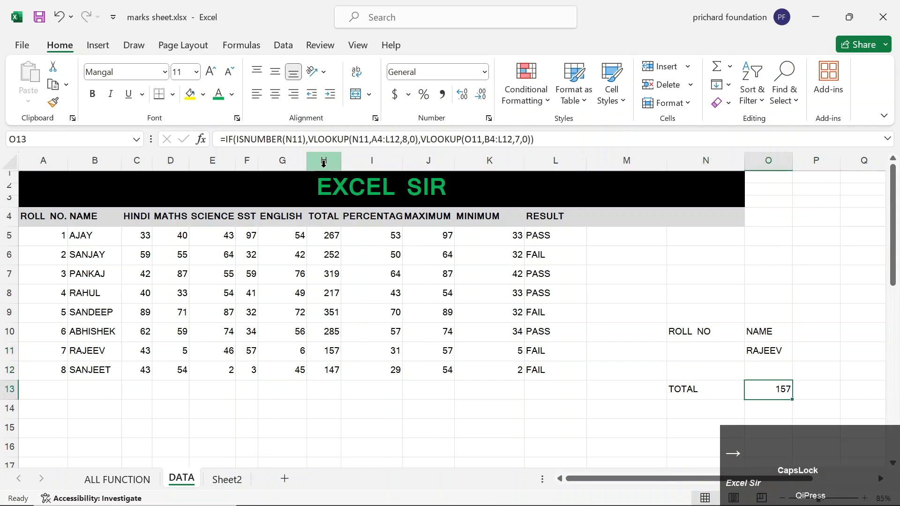
pyautogui.press('Left')
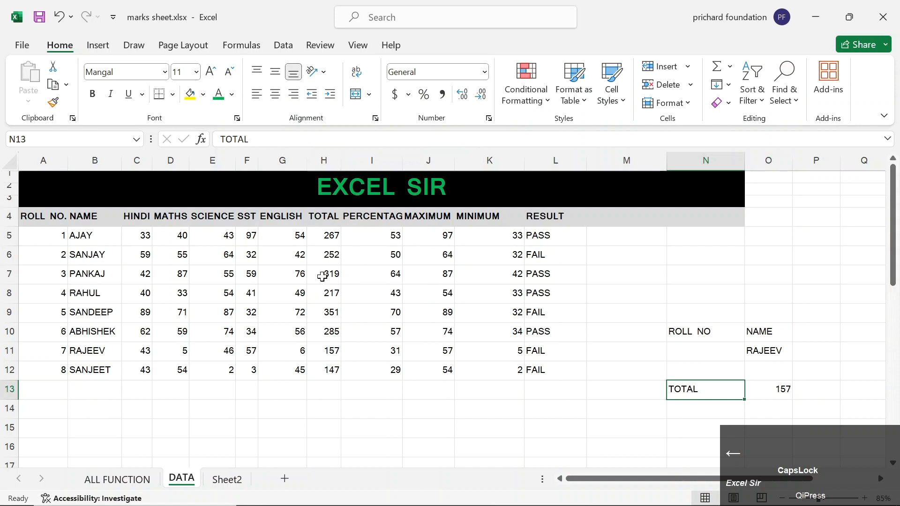
# Show the ALL FUNCTION sheet and select its VLOOKUP + MATCH entry in A1.
pyautogui.click(117, 482)
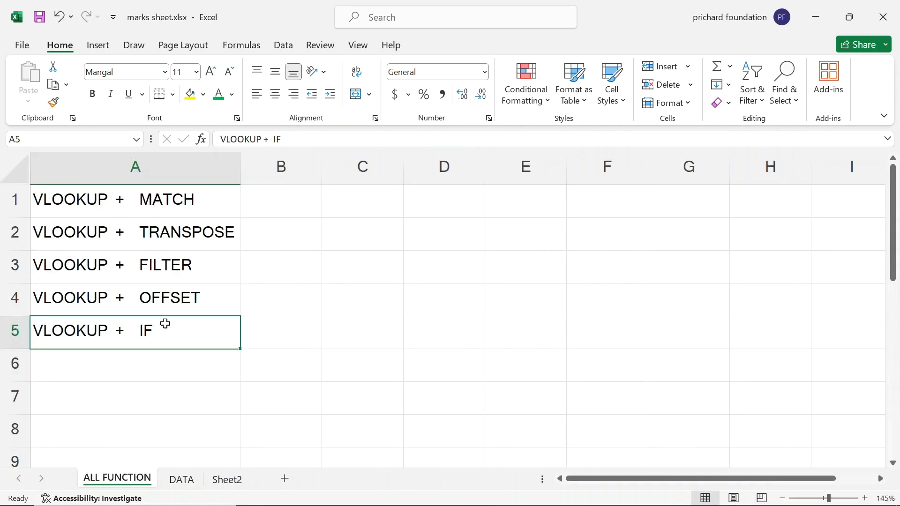
pyautogui.click(206, 212)
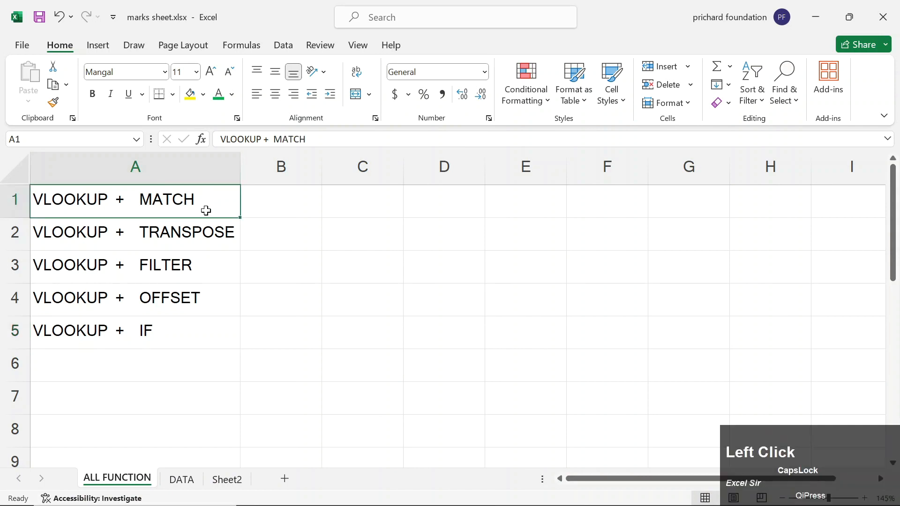